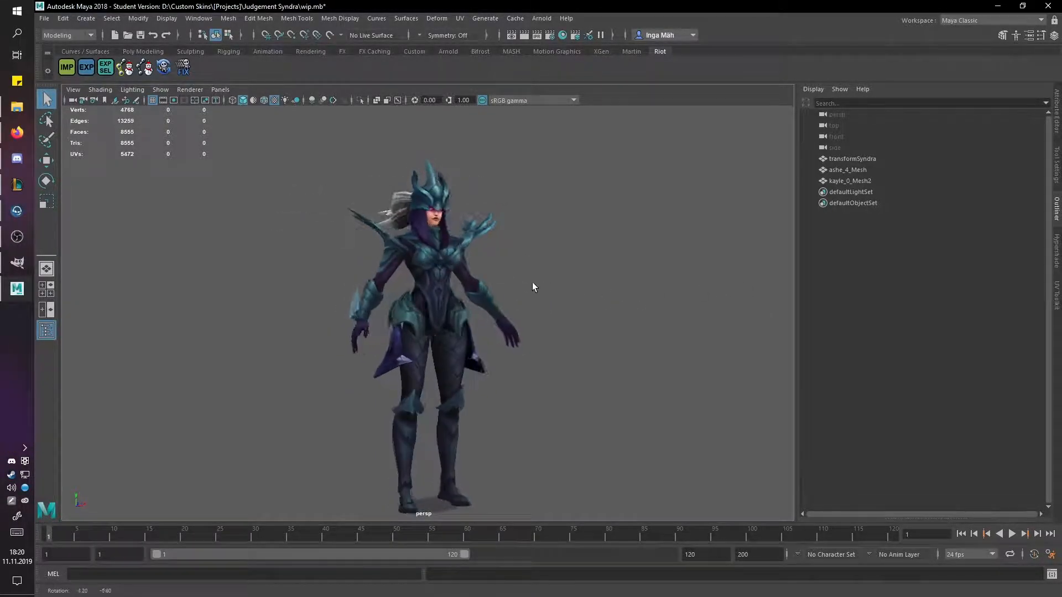
# Step: Highlight the transformSyndra, ashe_4_Mesh and kayle_0_Mesh2 meshes one after another to see which parts of the model they cover
pyautogui.scroll(3, 446, 326)
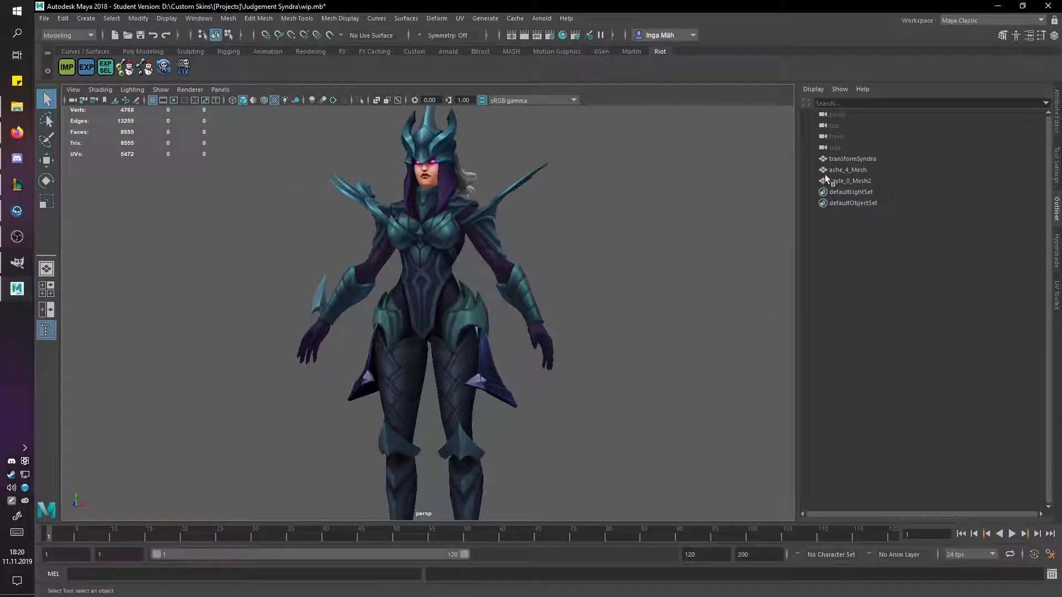
pyautogui.click(844, 160)
pyautogui.click(849, 170)
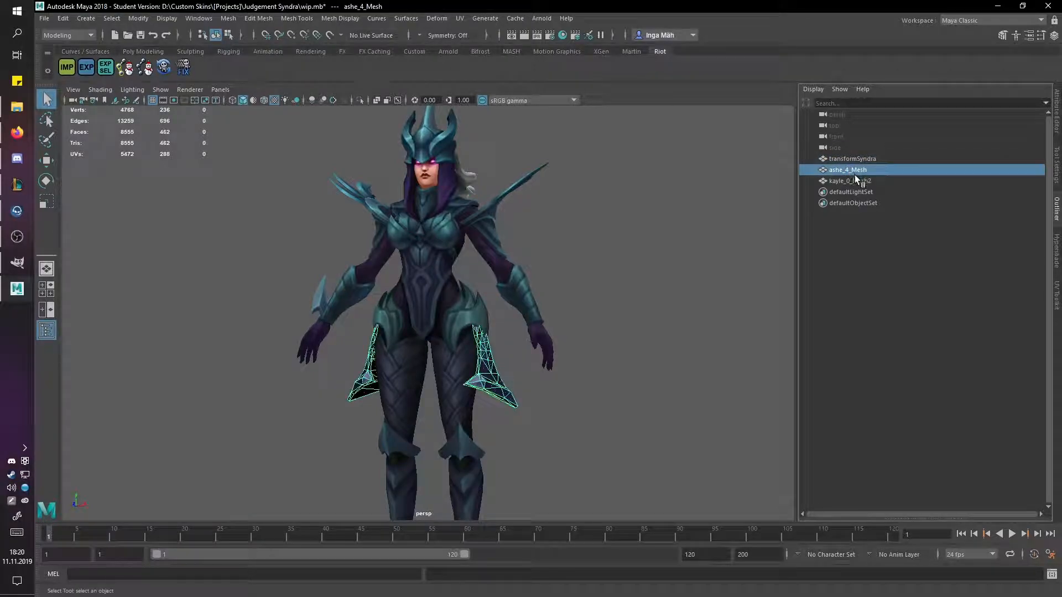
pyautogui.click(853, 180)
pyautogui.click(851, 171)
pyautogui.click(854, 158)
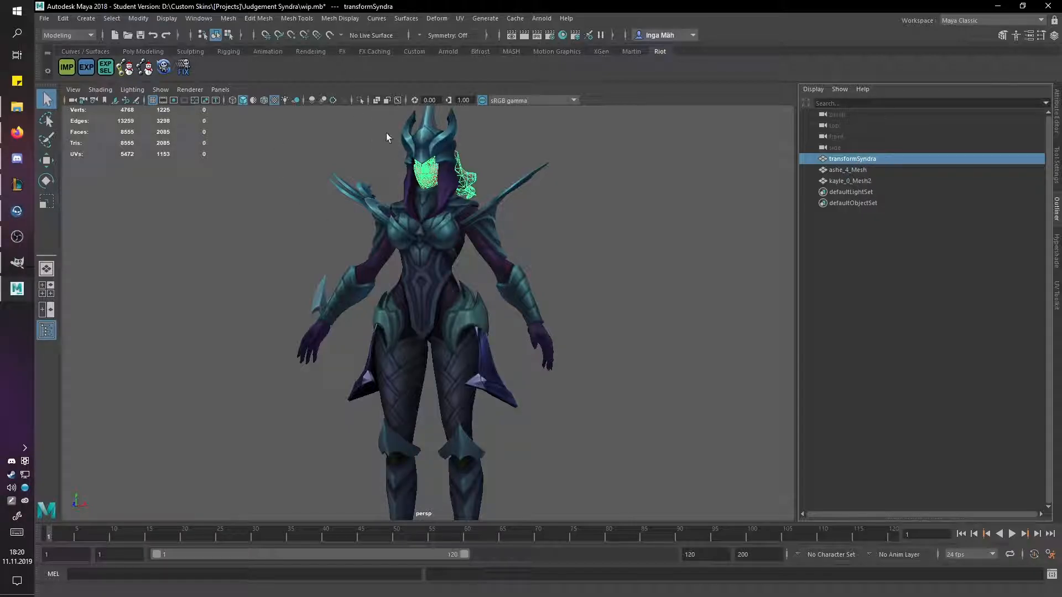
# Step: Open the UV Editor for transformSyndra and display the UV layout of kayle_0_Mesh2 over its texture
pyautogui.click(158, 52)
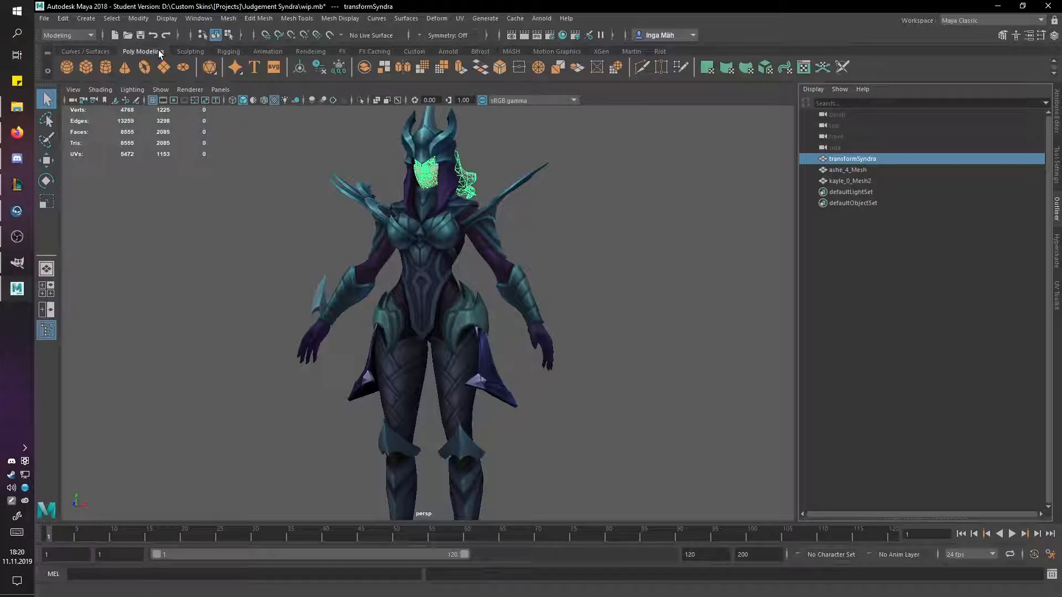
pyautogui.click(803, 68)
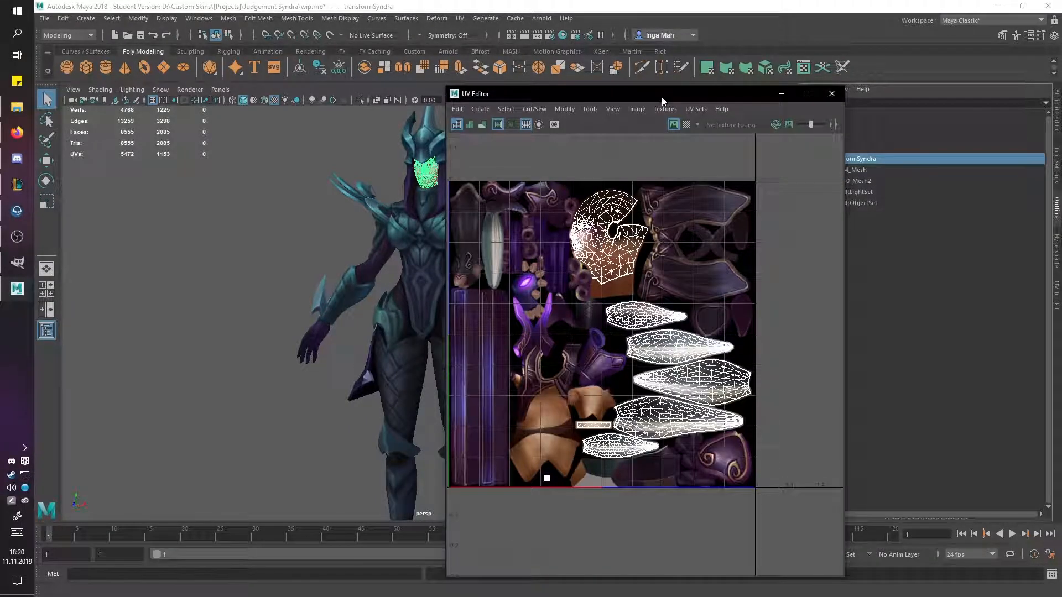
pyautogui.moveTo(663, 101); pyautogui.dragTo(609, 96)
pyautogui.click(860, 169)
pyautogui.click(861, 181)
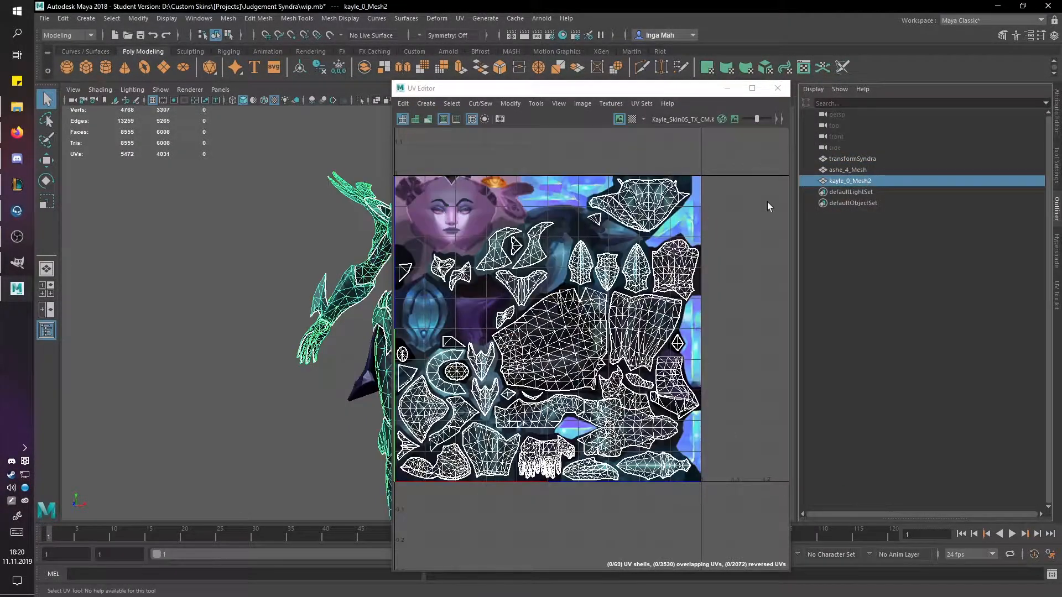
pyautogui.scroll(-1, 631, 406)
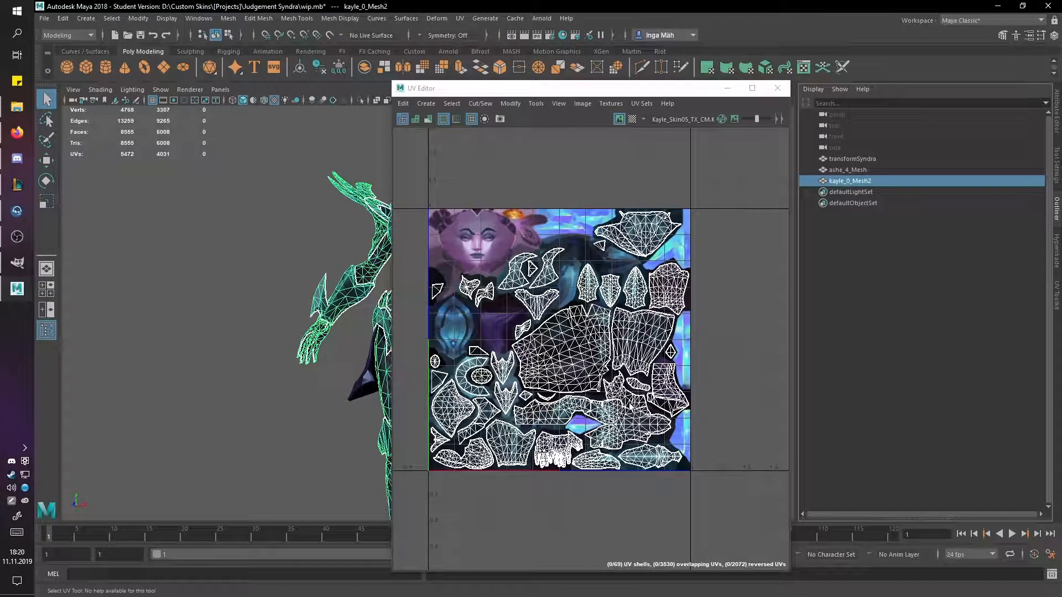
pyautogui.scroll(1, 630, 411)
pyautogui.scroll(-1, 630, 411)
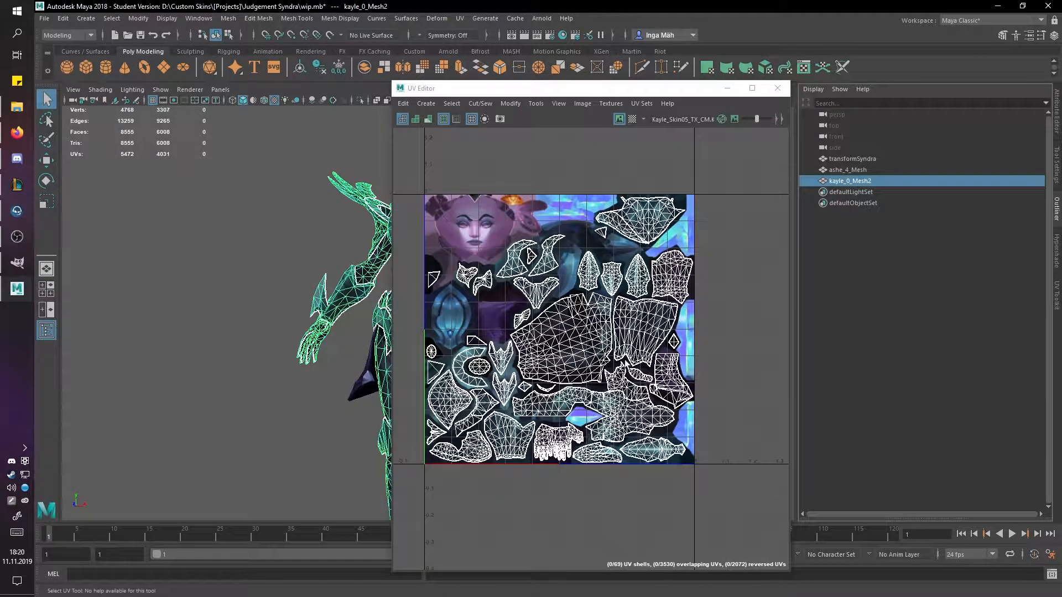
pyautogui.moveTo(543, 249); pyautogui.dragTo(562, 255)
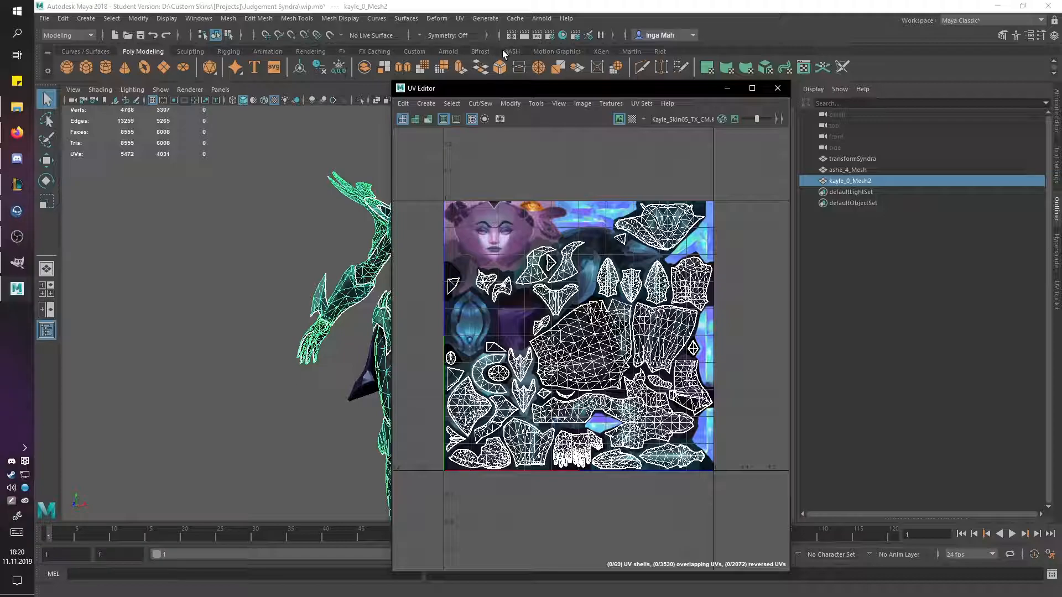
# Step: Bring up the custom UV corner scripts and examine the texture square around kayle_0_Mesh2's UV layout
pyautogui.click(632, 53)
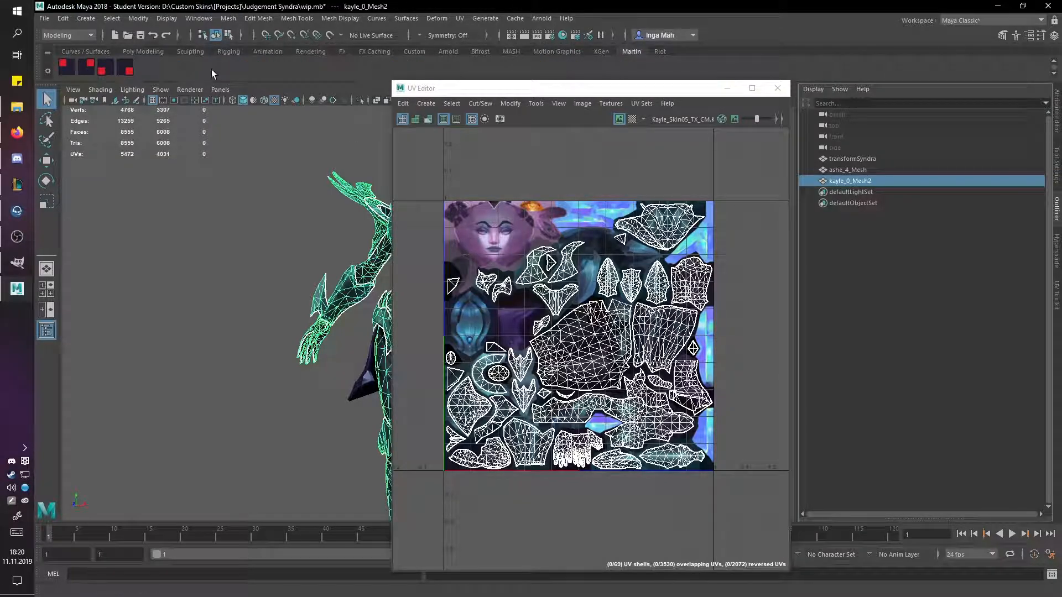
pyautogui.click(443, 156)
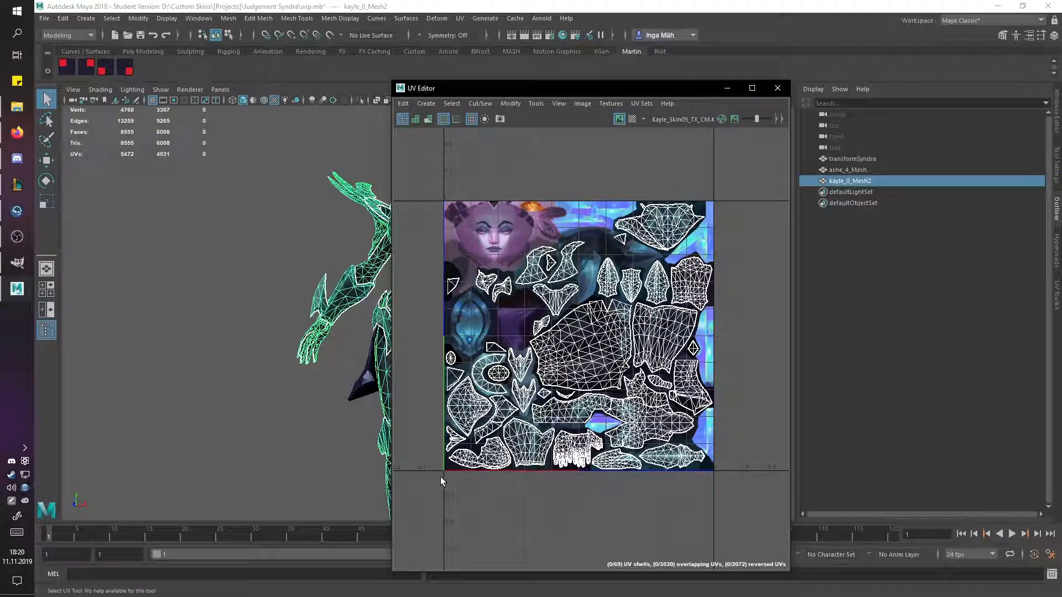
pyautogui.scroll(-10, 652, 273)
pyautogui.scroll(10, 661, 277)
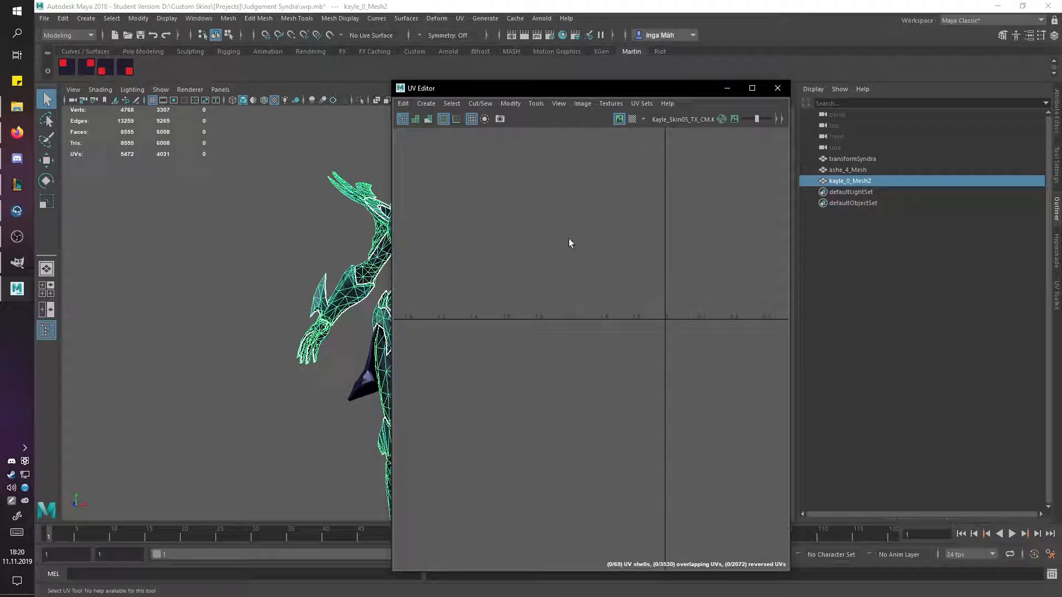
pyautogui.moveTo(584, 267); pyautogui.dragTo(750, 321)
pyautogui.moveTo(580, 242); pyautogui.dragTo(810, 329)
pyautogui.moveTo(630, 221); pyautogui.dragTo(645, 241)
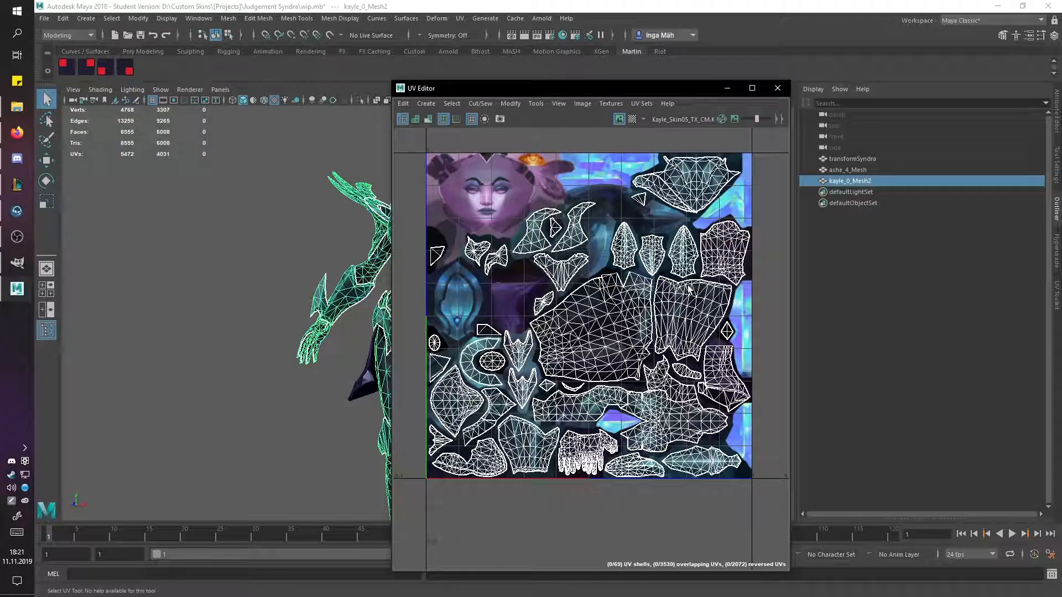
# Step: Clear the selection to view the textured model, and display transformSyndra's UV layout over its texture
pyautogui.moveTo(661, 85); pyautogui.dragTo(813, 72)
pyautogui.click(490, 190)
pyautogui.moveTo(448, 258); pyautogui.dragTo(555, 244)
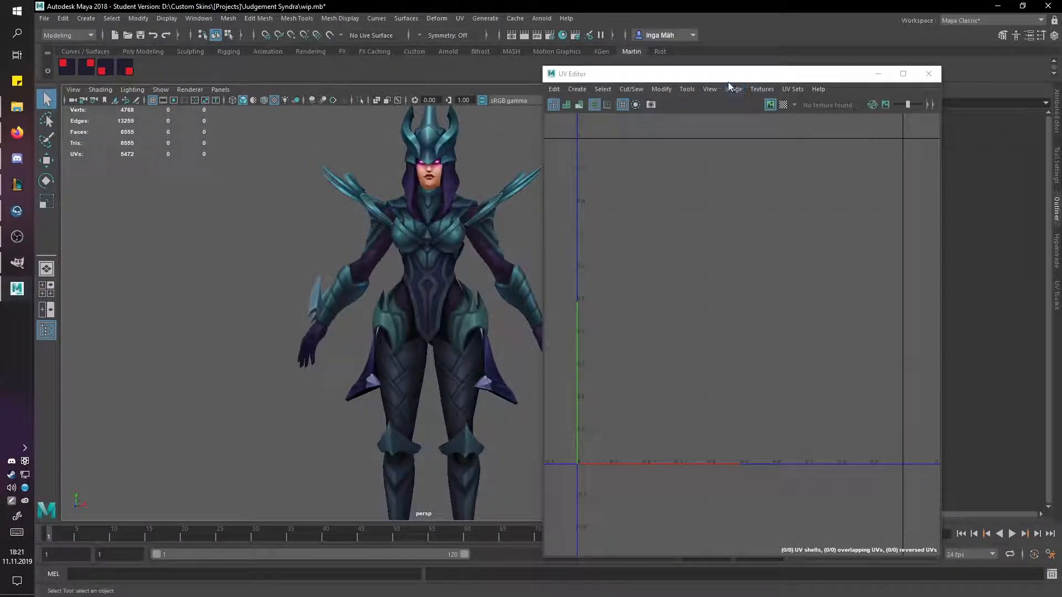
pyautogui.moveTo(693, 77); pyautogui.dragTo(413, 68)
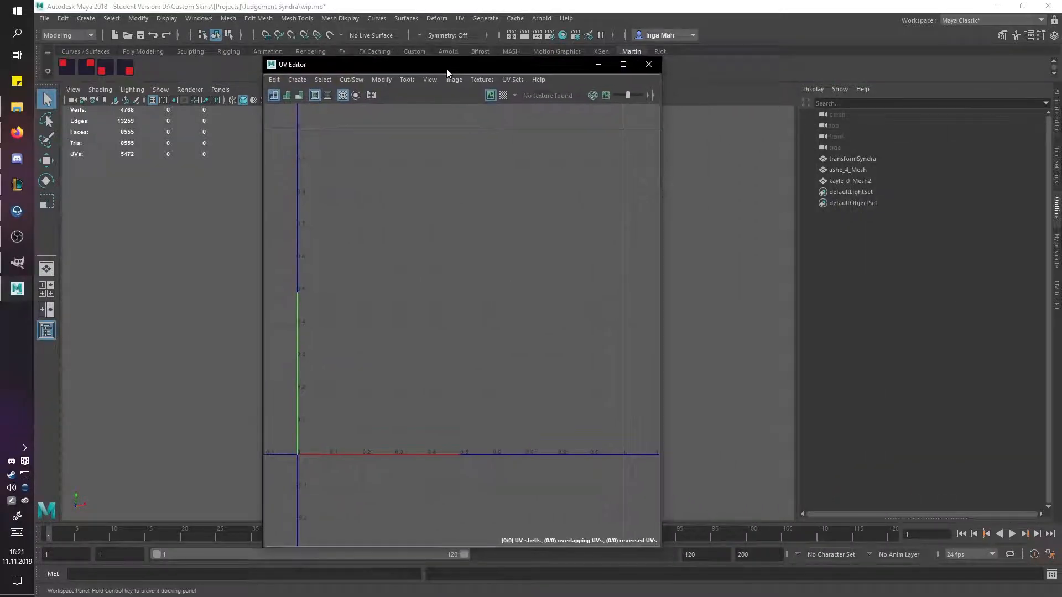
pyautogui.click(851, 160)
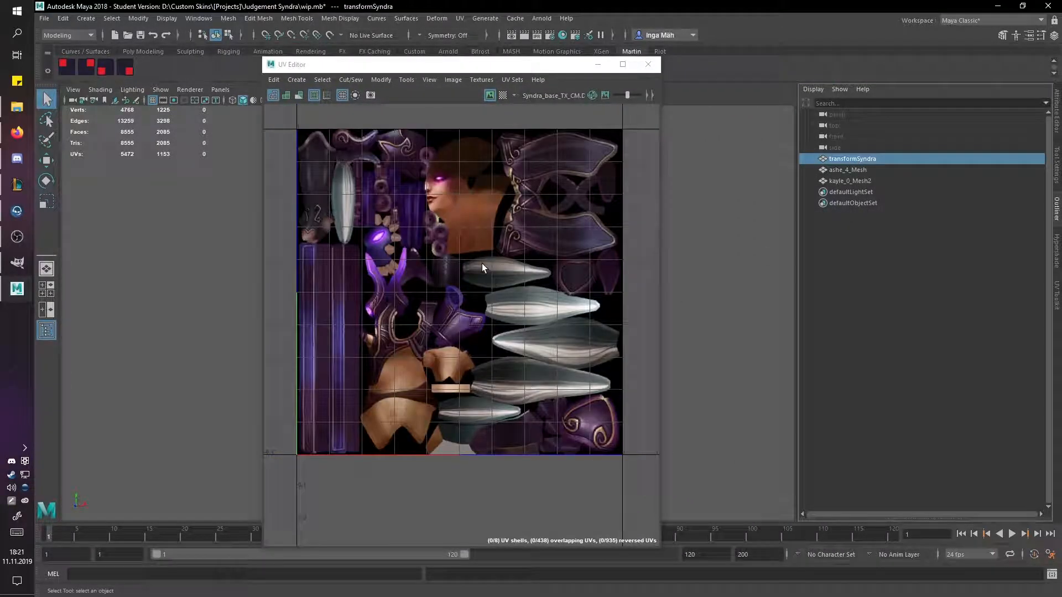
pyautogui.click(846, 158)
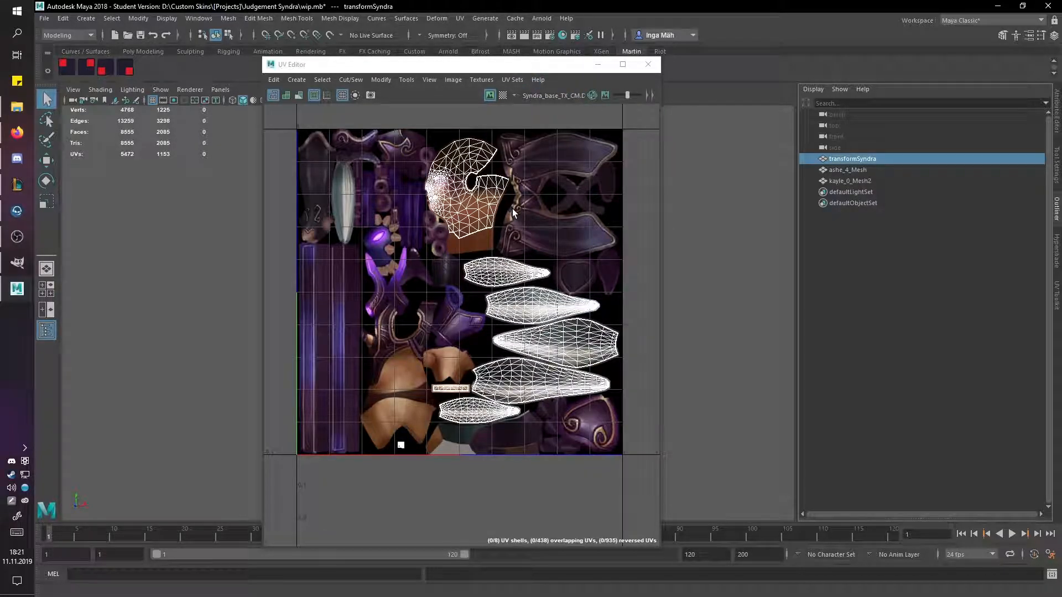
pyautogui.click(713, 204)
pyautogui.click(844, 160)
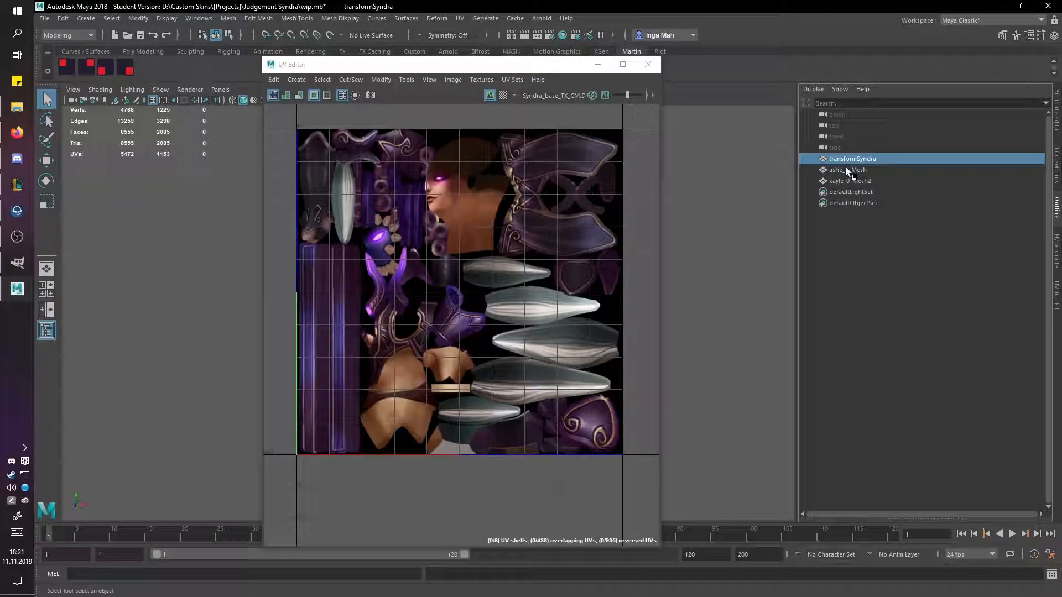
# Step: Look through the UV set options available for transformSyndra
pyautogui.click(512, 81)
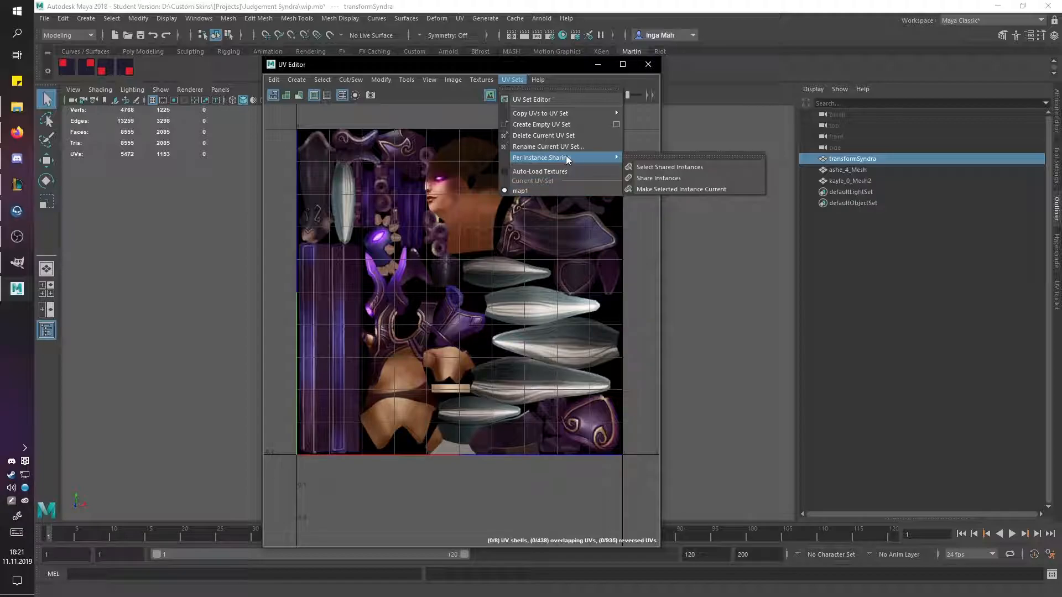
pyautogui.moveTo(565, 114)
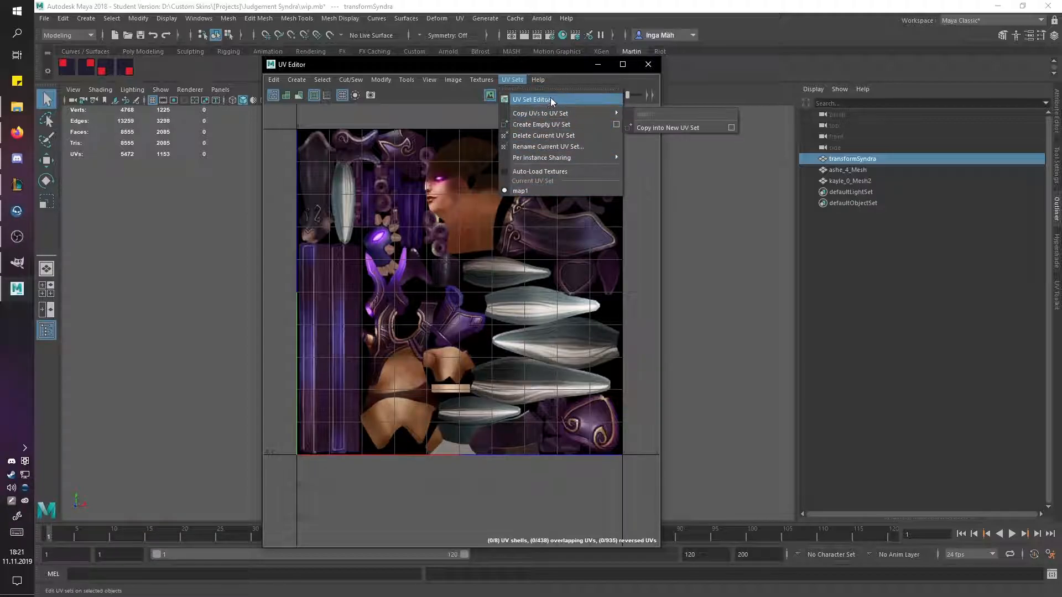
pyautogui.click(857, 158)
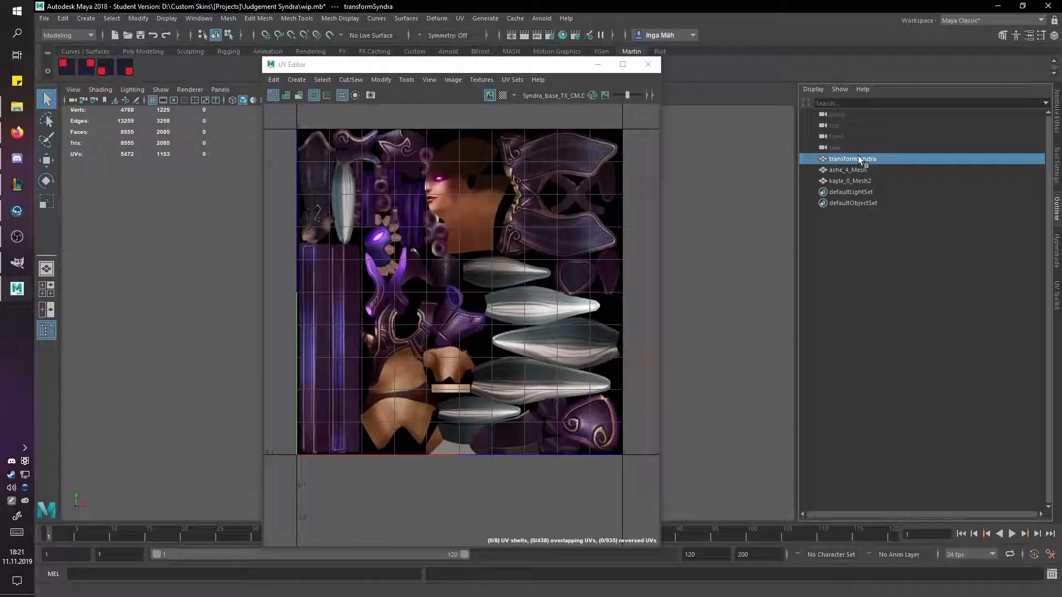
# Step: Select the transformSyndra face mesh in the model, keep the UV Editor beside it, and check its current UV set
pyautogui.moveTo(544, 71); pyautogui.dragTo(743, 83)
pyautogui.click(448, 161)
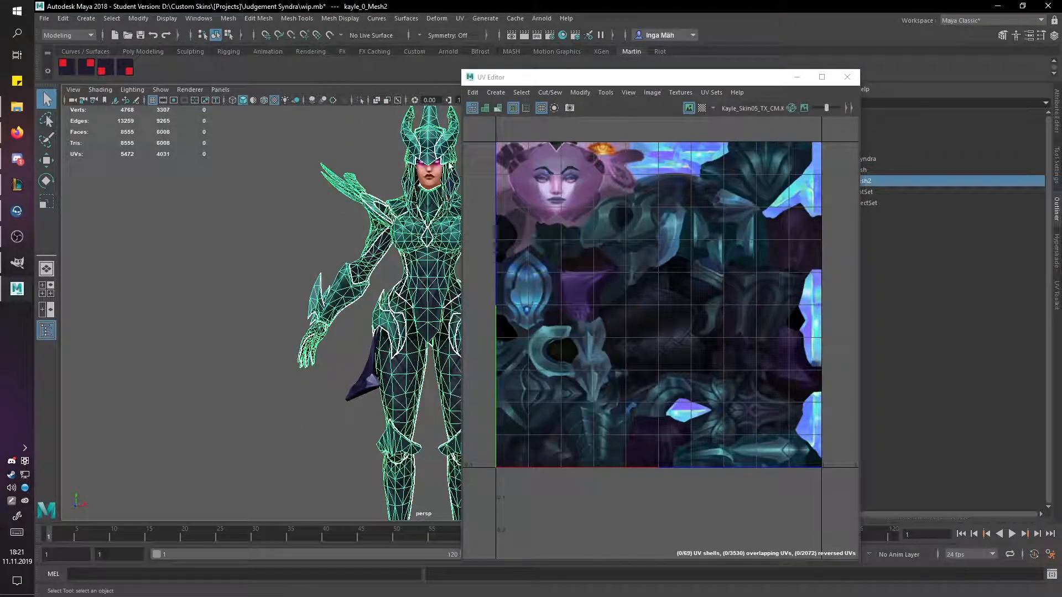
pyautogui.click(433, 180)
pyautogui.click(670, 196)
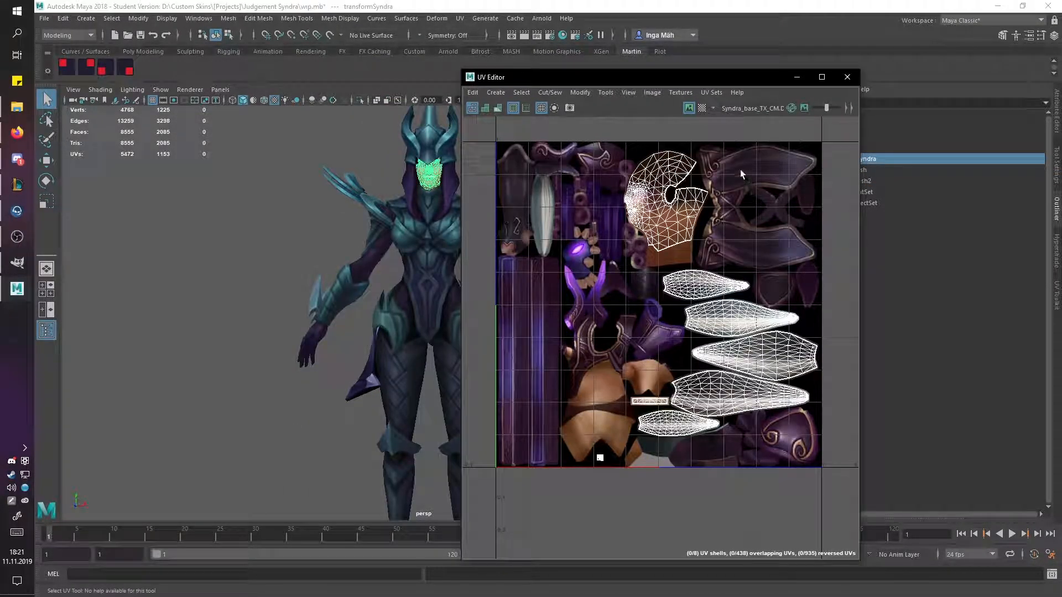
pyautogui.moveTo(725, 81); pyautogui.dragTo(700, 81)
pyautogui.click(688, 93)
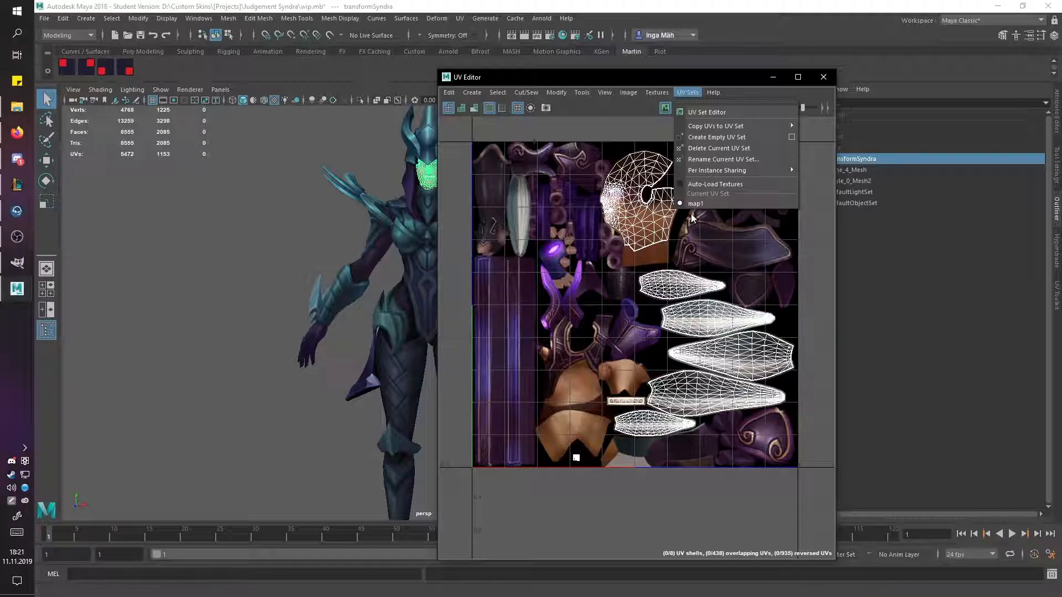
pyautogui.click(688, 73)
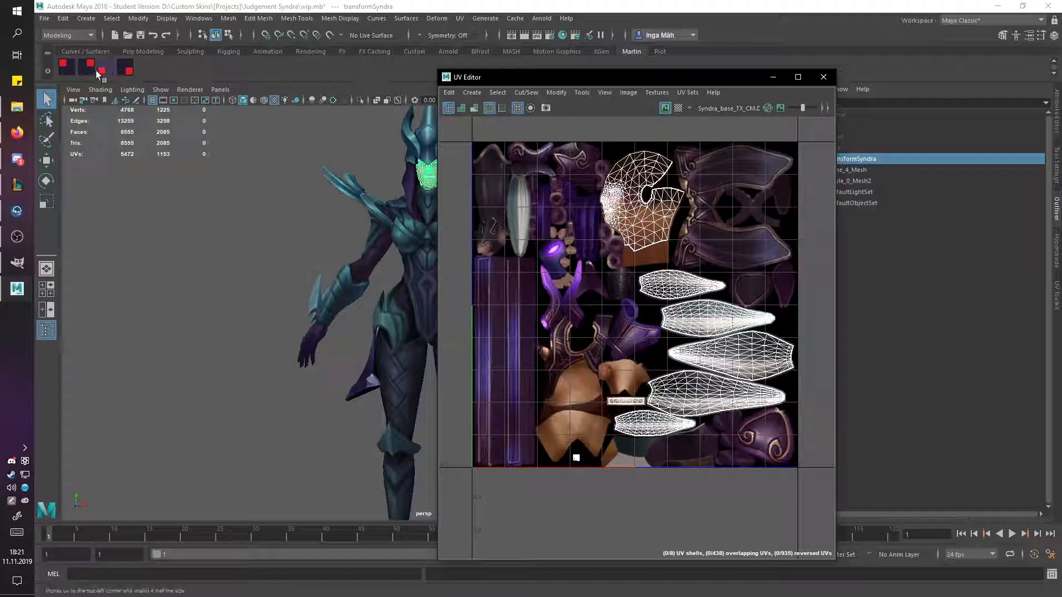
pyautogui.moveTo(686, 79); pyautogui.dragTo(668, 79)
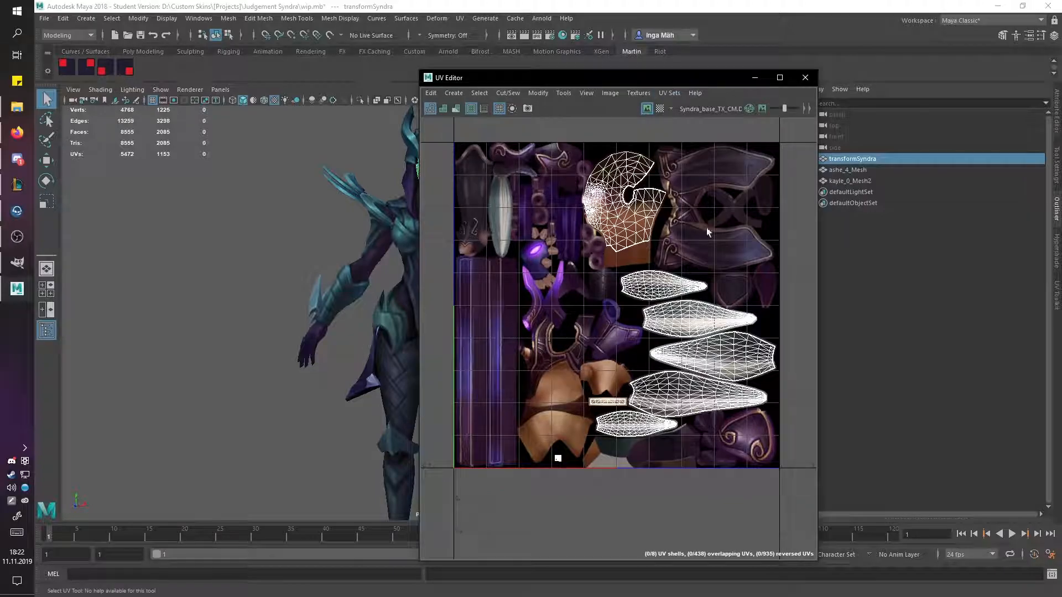
# Step: Select all of transformSyndra's faces in the UV Editor and shrink its UVs into the upper-left quarter of the texture square
pyautogui.press('F11')
pyautogui.moveTo(518, 129); pyautogui.dragTo(817, 523)
pyautogui.scroll(-3, 712, 324)
pyautogui.scroll(4, 729, 342)
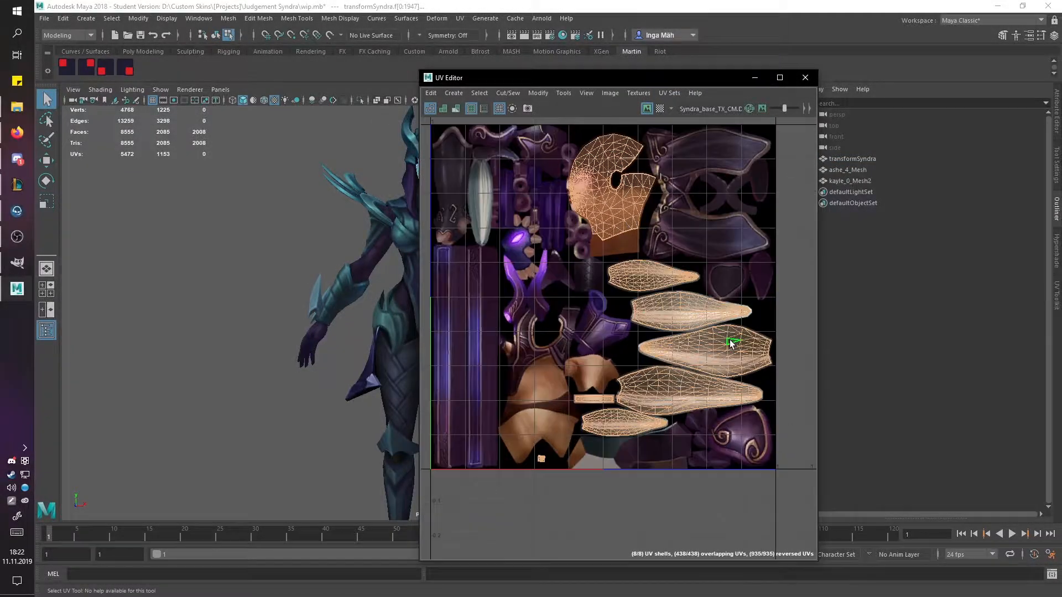
pyautogui.click(66, 67)
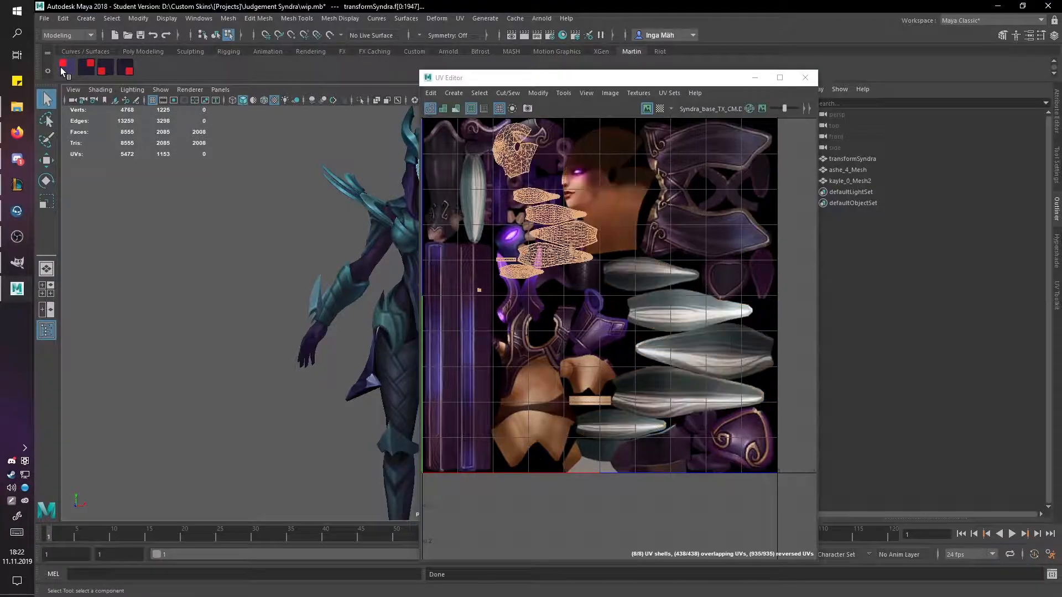
pyautogui.scroll(-2, 570, 285)
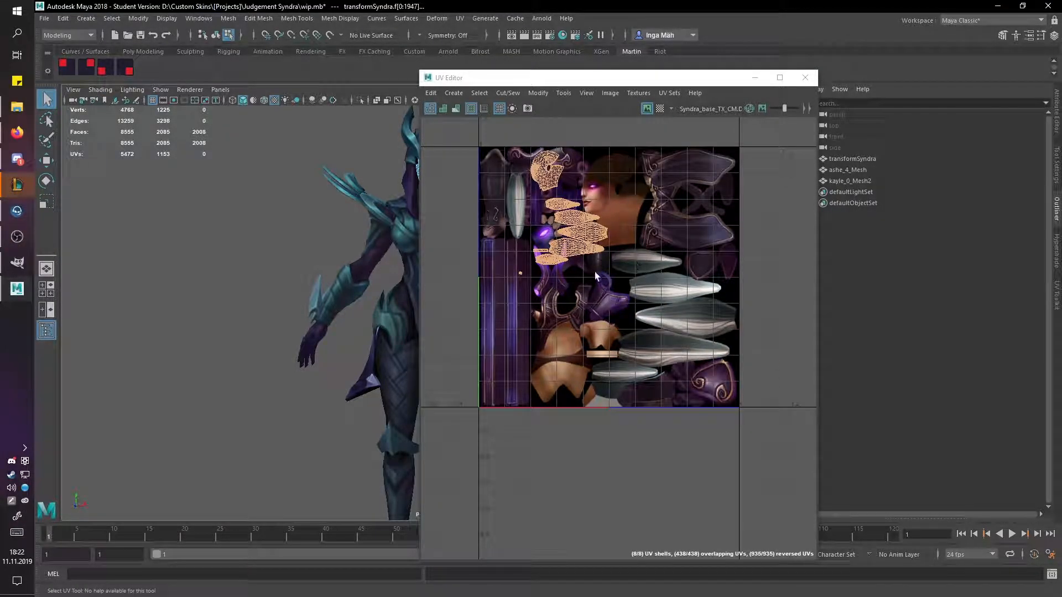
# Step: Select all faces of kayle_0_Mesh2 in the UV Editor and shrink its UVs into the upper-right quarter of the texture square
pyautogui.click(866, 216)
pyautogui.click(848, 181)
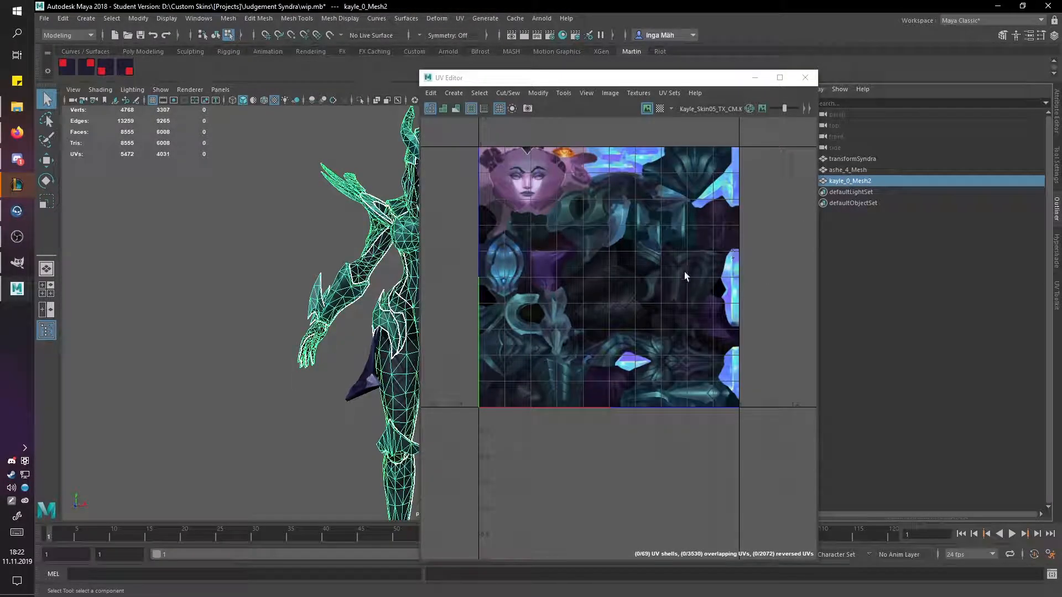
pyautogui.scroll(-1, 660, 299)
pyautogui.moveTo(761, 422); pyautogui.dragTo(488, 135)
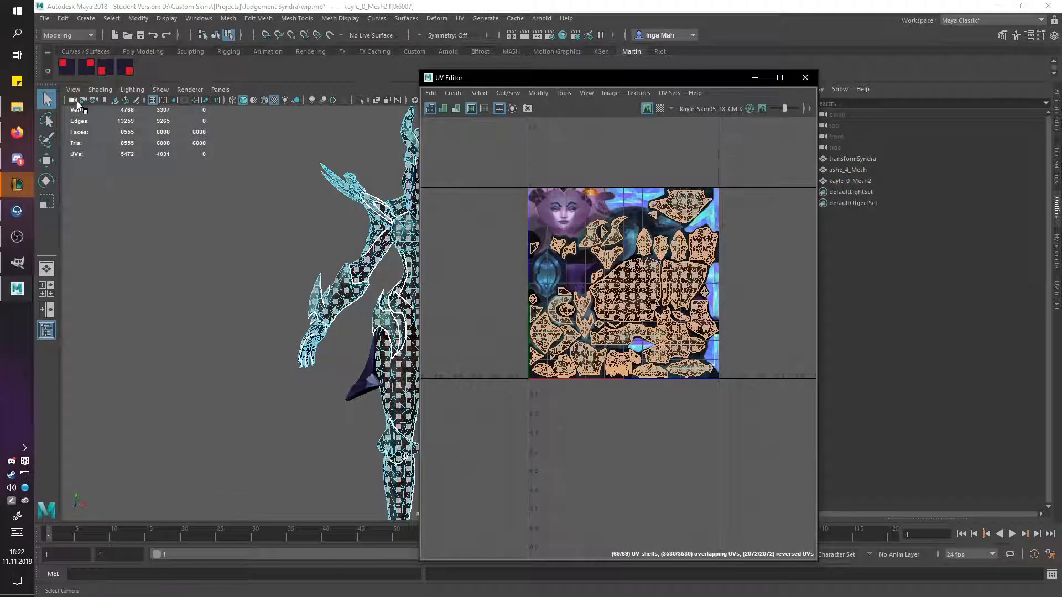
pyautogui.click(85, 64)
pyautogui.click(744, 285)
pyautogui.scroll(2, 721, 309)
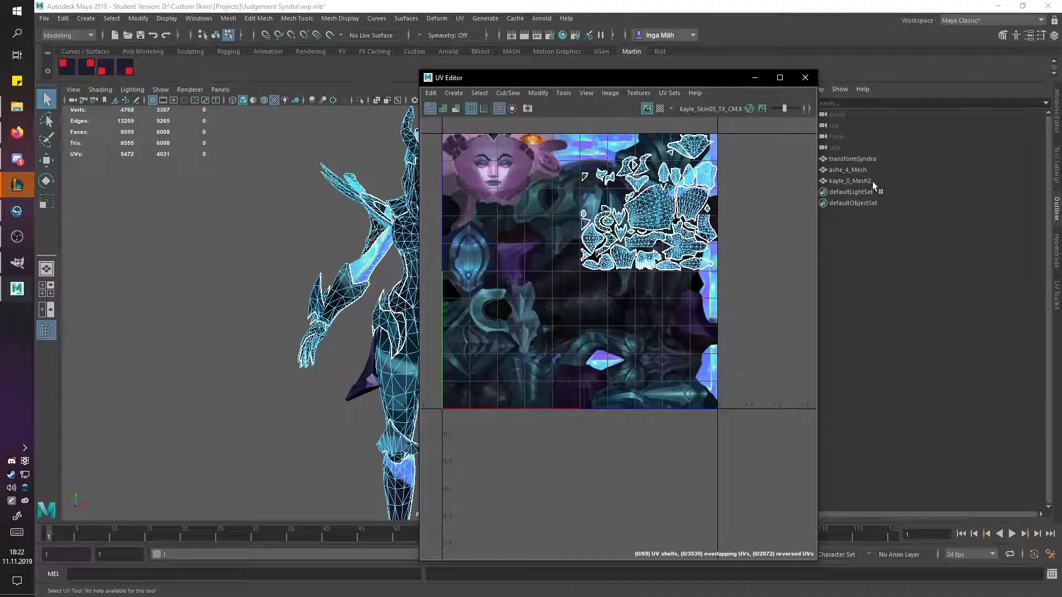
# Step: Select transformSyndra and kayle_0_Mesh2 together and examine their combined UV layout in the UV Editor
pyautogui.click(862, 181)
pyautogui.keyDown('ctrl'); pyautogui.click(859, 171); pyautogui.keyUp('ctrl')
pyautogui.click(858, 158)
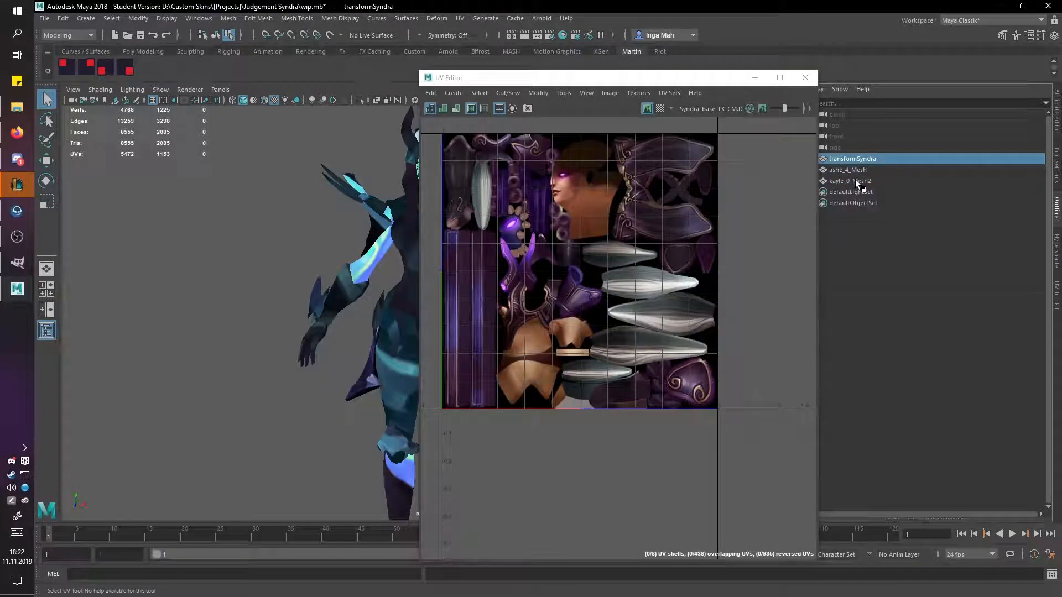
pyautogui.keyDown('ctrl'); pyautogui.click(855, 180); pyautogui.keyUp('ctrl')
pyautogui.click(631, 214)
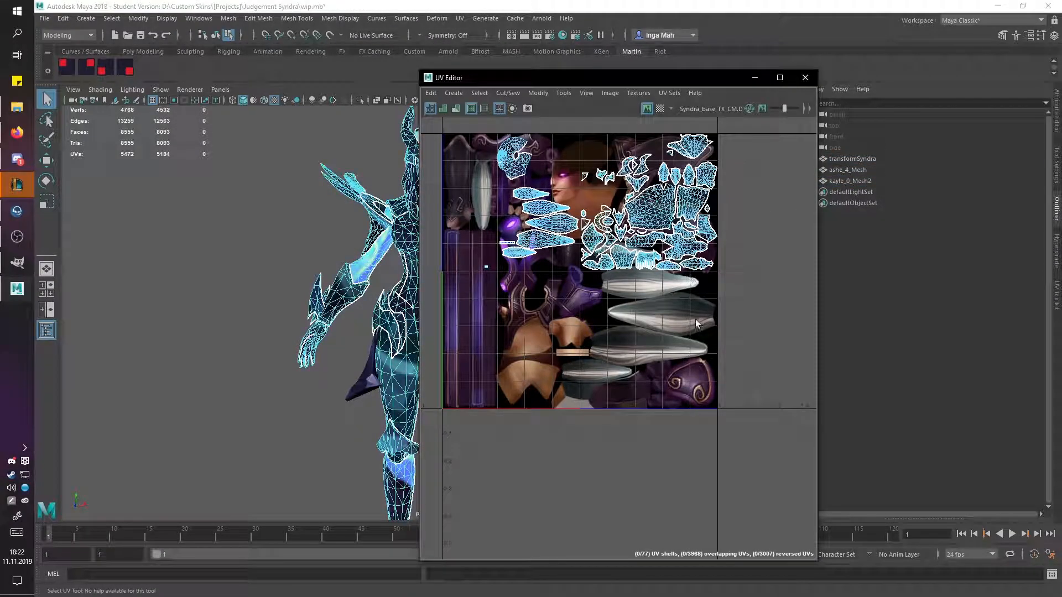
pyautogui.moveTo(639, 227); pyautogui.dragTo(661, 254)
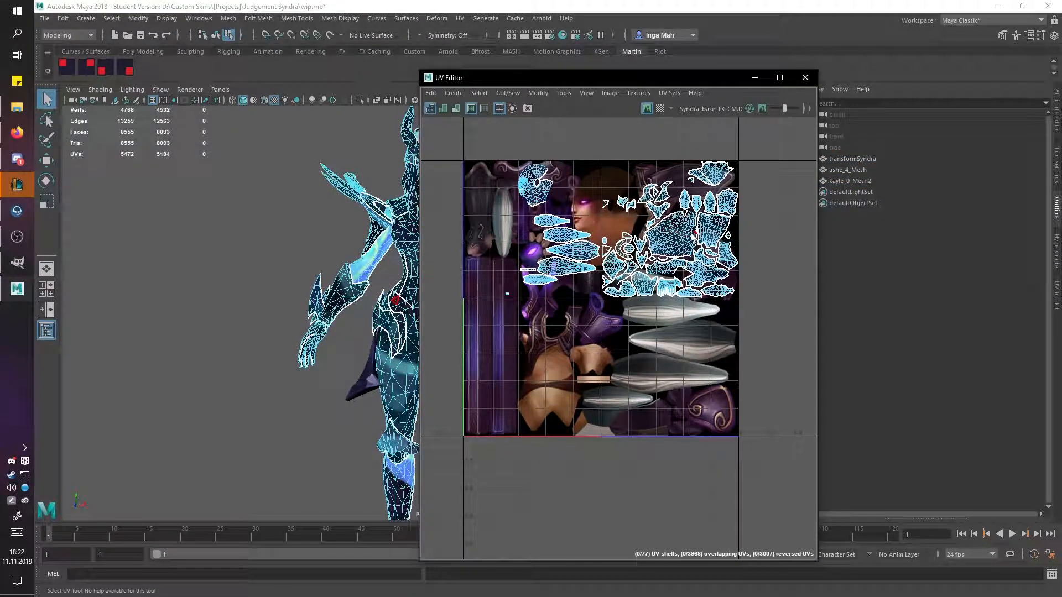
# Step: Select ashe_4_Mesh and all of its faces in the UV Editor
pyautogui.click(841, 168)
pyautogui.click(687, 443)
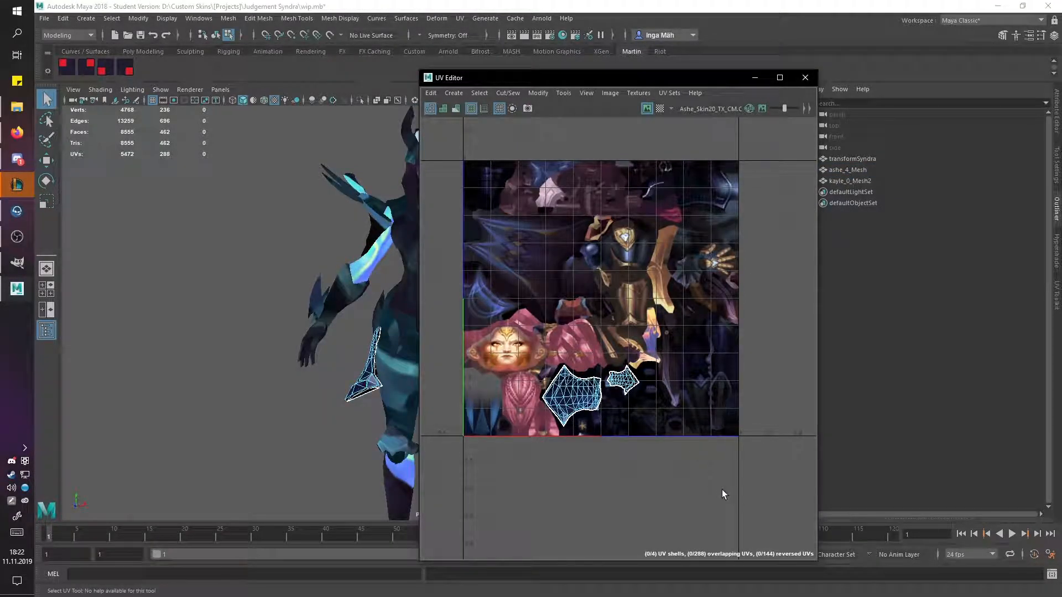
pyautogui.moveTo(730, 488); pyautogui.dragTo(487, 332)
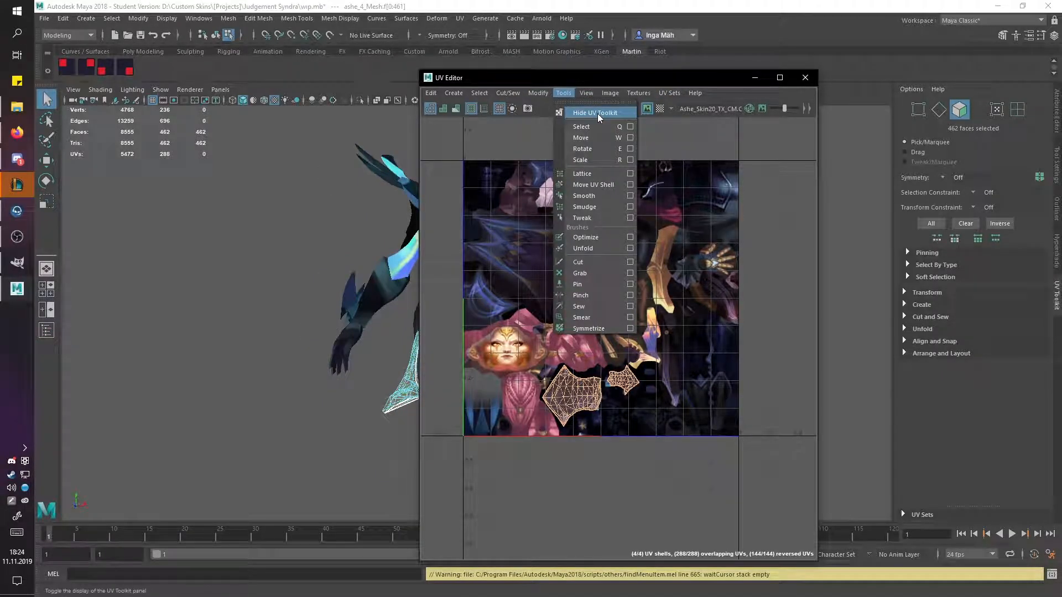
pyautogui.click(690, 471)
pyautogui.moveTo(758, 510); pyautogui.dragTo(500, 323)
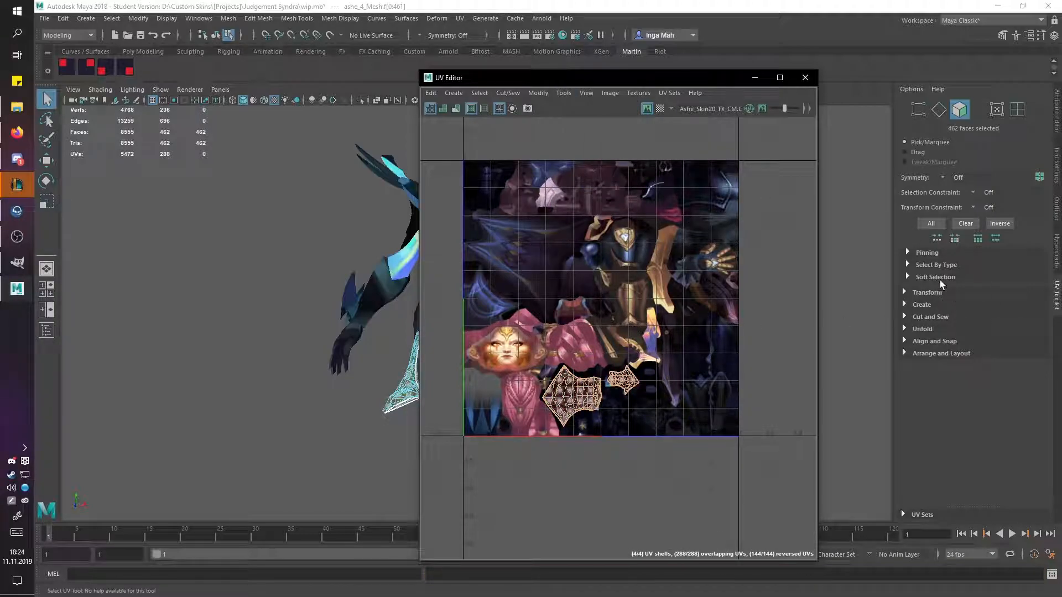
# Step: Try to scale ashe_4_Mesh's UVs by 0.5 with the UV Toolkit and move them by hand into the lower-right quarter
pyautogui.click(905, 294)
pyautogui.scroll(-5, 971, 257)
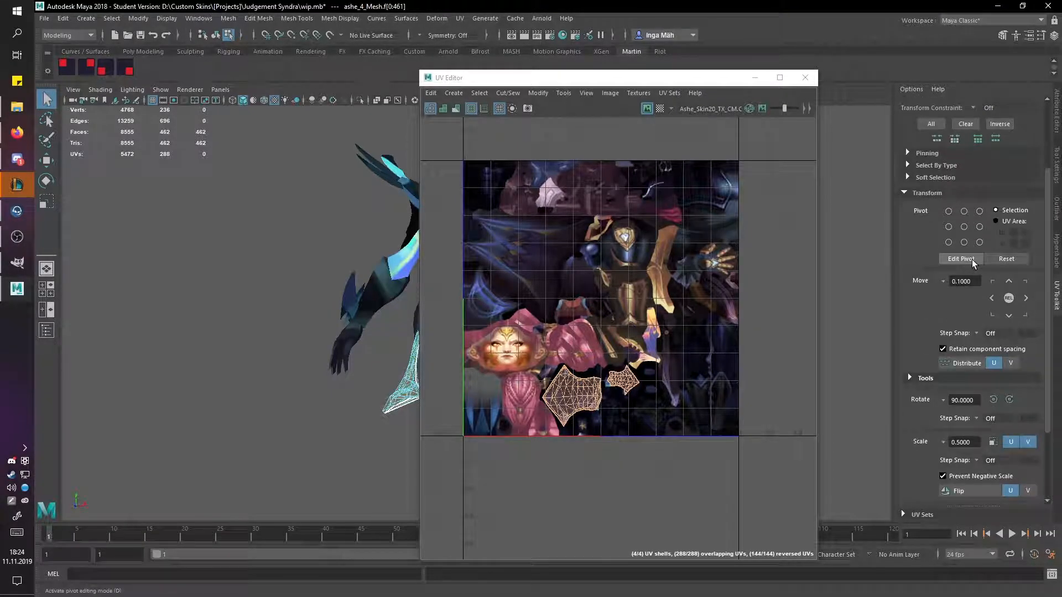
pyautogui.click(920, 281)
pyautogui.click(920, 282)
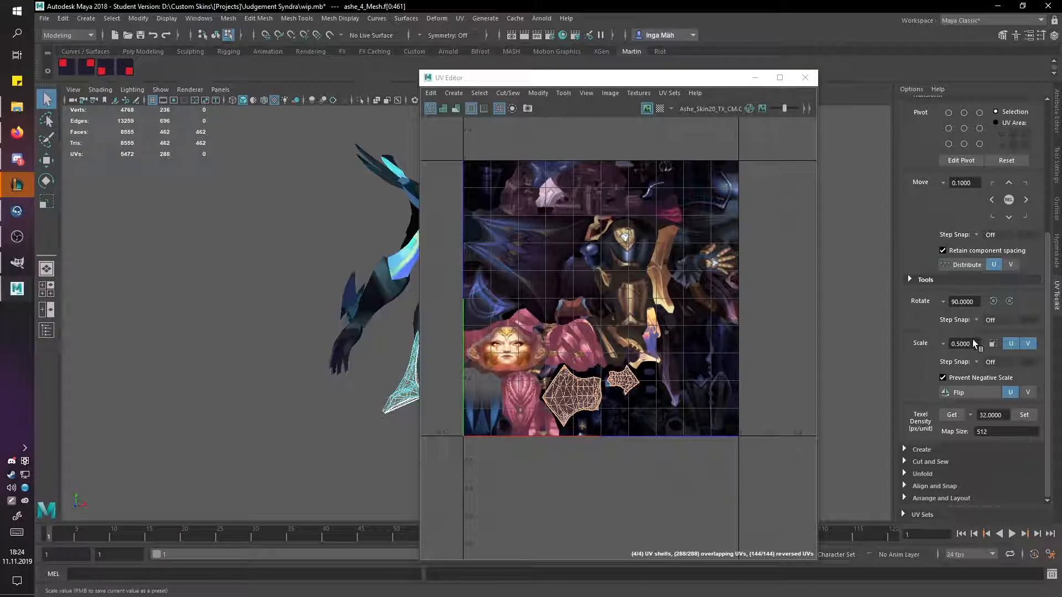
pyautogui.click(992, 345)
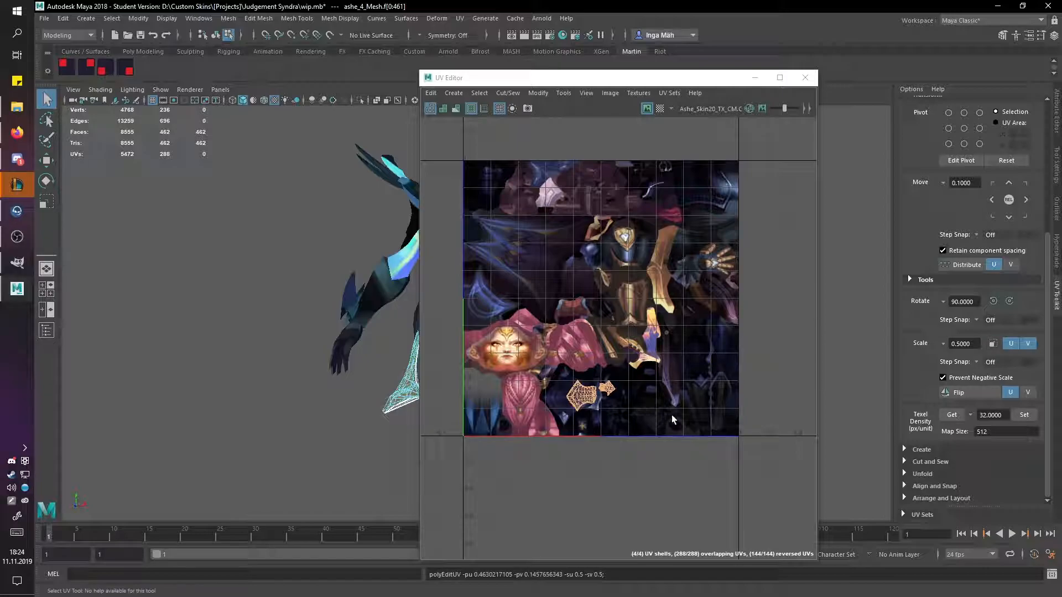
pyautogui.press('w')
pyautogui.moveTo(590, 398); pyautogui.dragTo(675, 394)
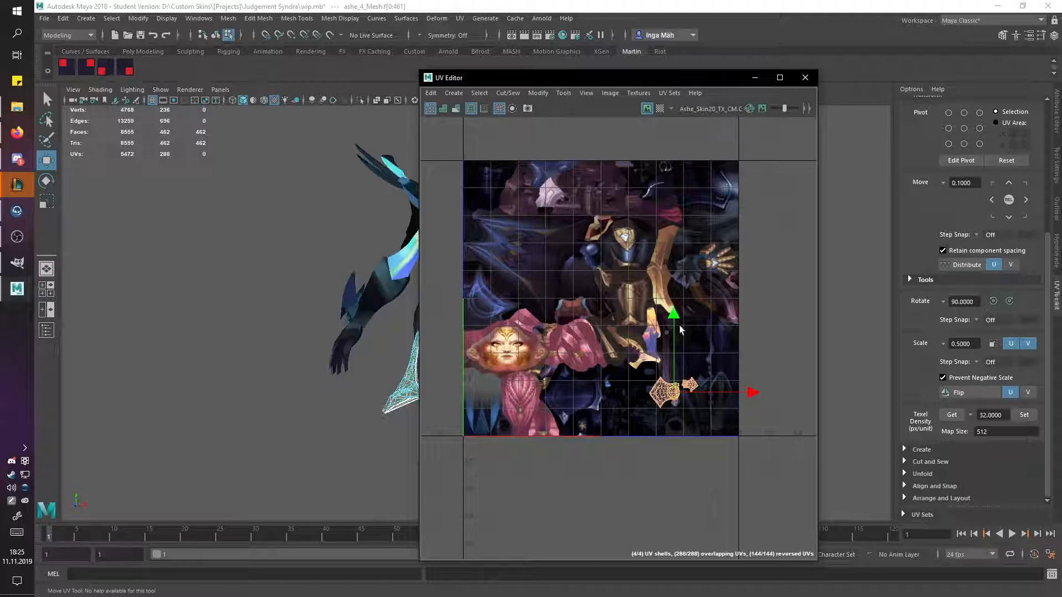
pyautogui.hotkey('ctrl', 'z')
pyautogui.hotkey('ctrl', 'z')
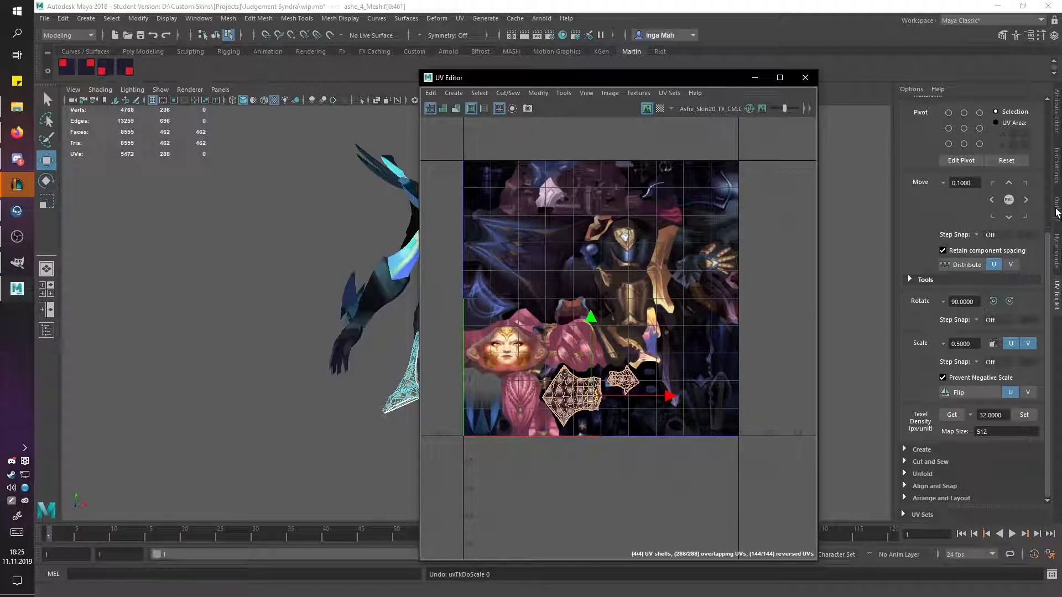
# Step: Shrink ashe_4_Mesh's UVs into the lower-right quarter of the texture square using the custom shelf script
pyautogui.click(1057, 212)
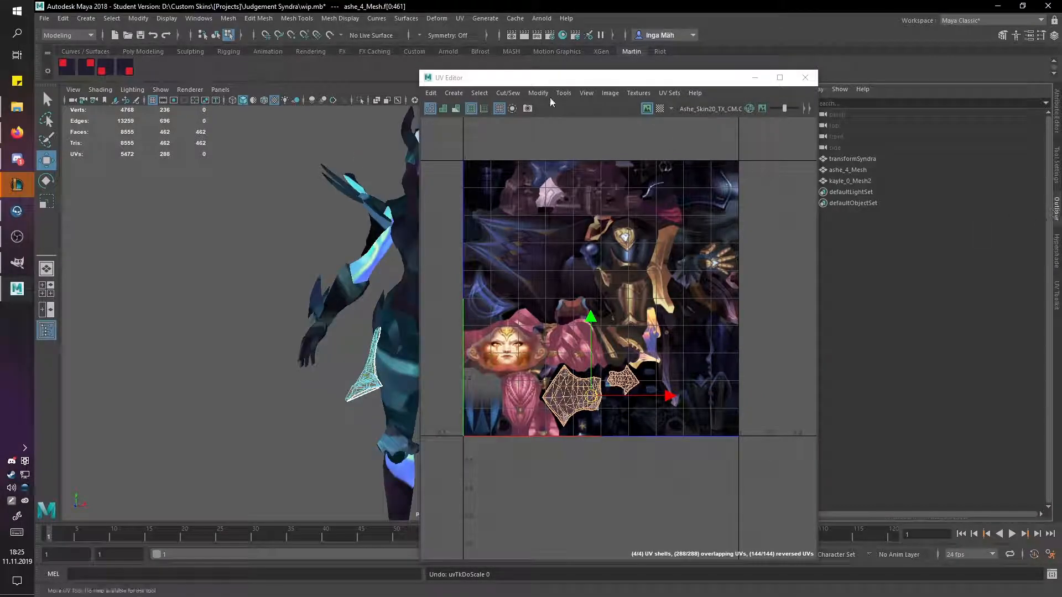
pyautogui.click(123, 69)
pyautogui.click(756, 384)
# Step: Select all faces of the three meshes in the UV Editor and bring up the UV Snapshot options
pyautogui.click(856, 159)
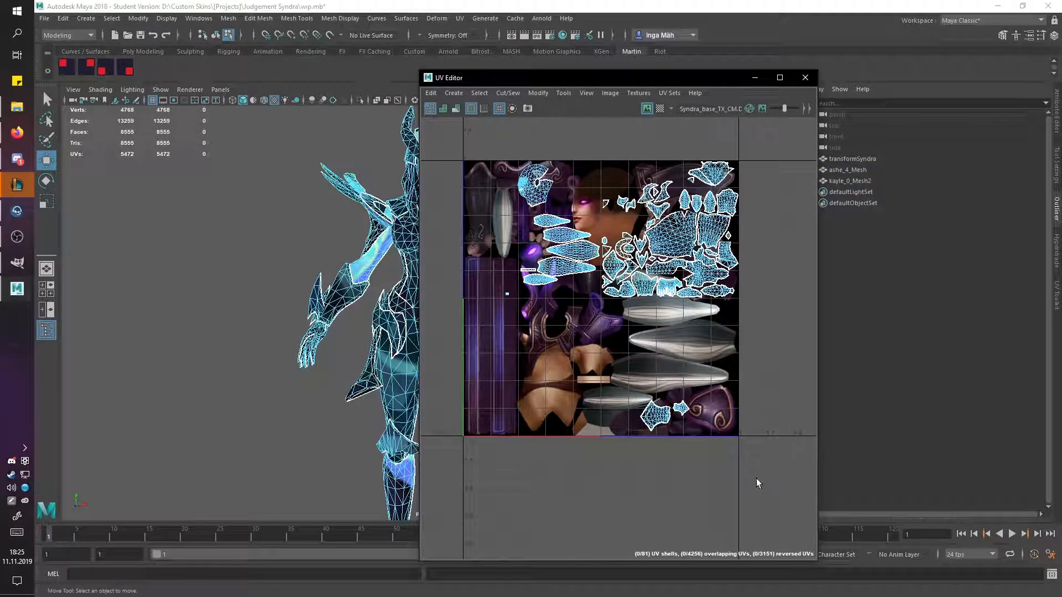
pyautogui.moveTo(791, 490); pyautogui.dragTo(457, 118)
pyautogui.click(610, 93)
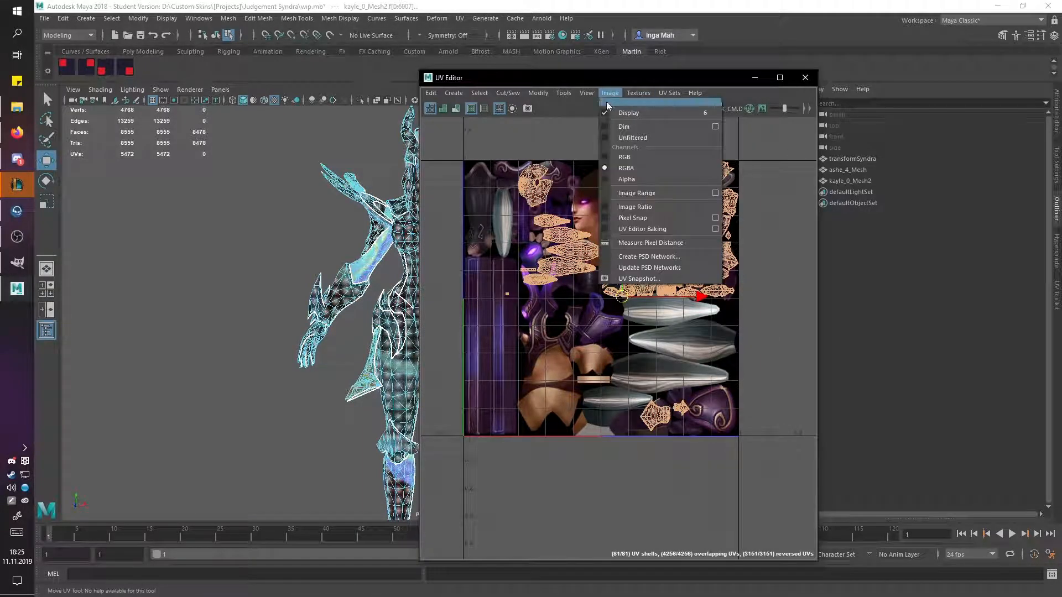
pyautogui.click(633, 263)
# Step: Set the UV snapshot's output file to uv in the Judgement Syndra project folder
pyautogui.click(668, 288)
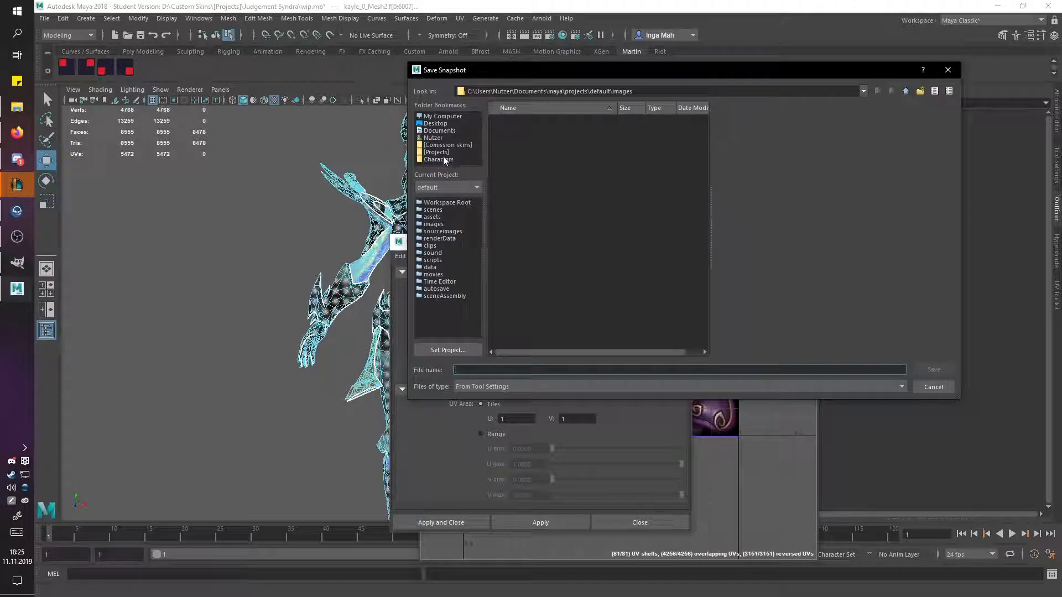
pyautogui.click(436, 153)
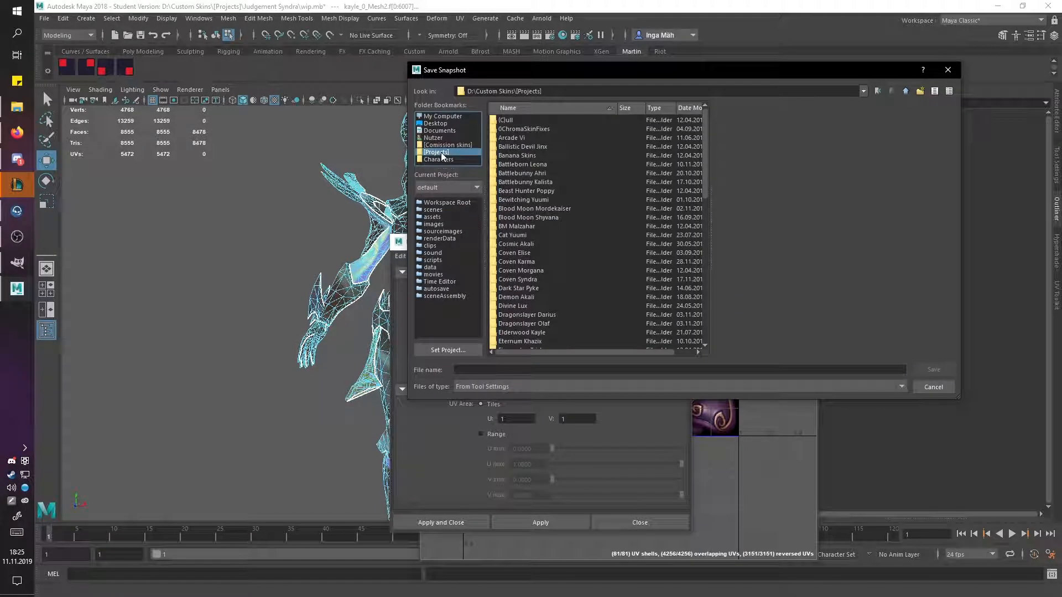
pyautogui.scroll(-13, 547, 182)
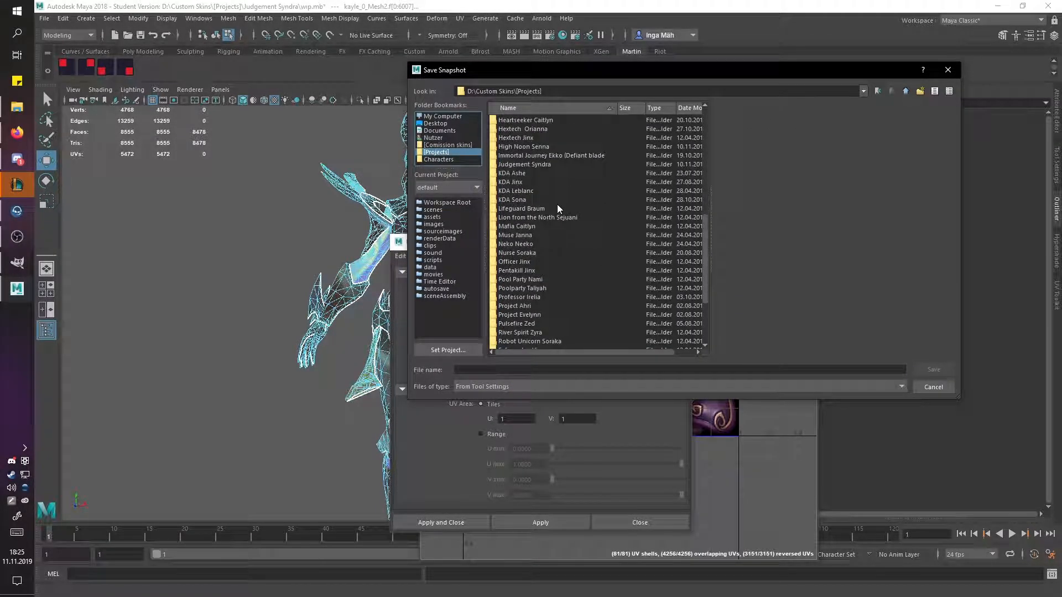
pyautogui.doubleClick(528, 165)
pyautogui.click(516, 369)
pyautogui.write('uv')
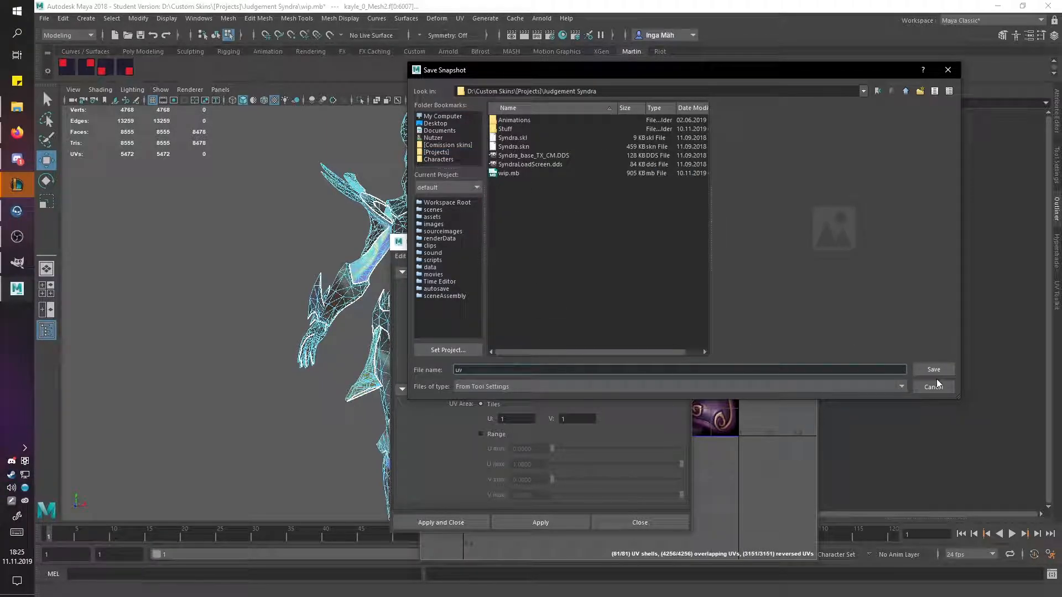
pyautogui.click(938, 372)
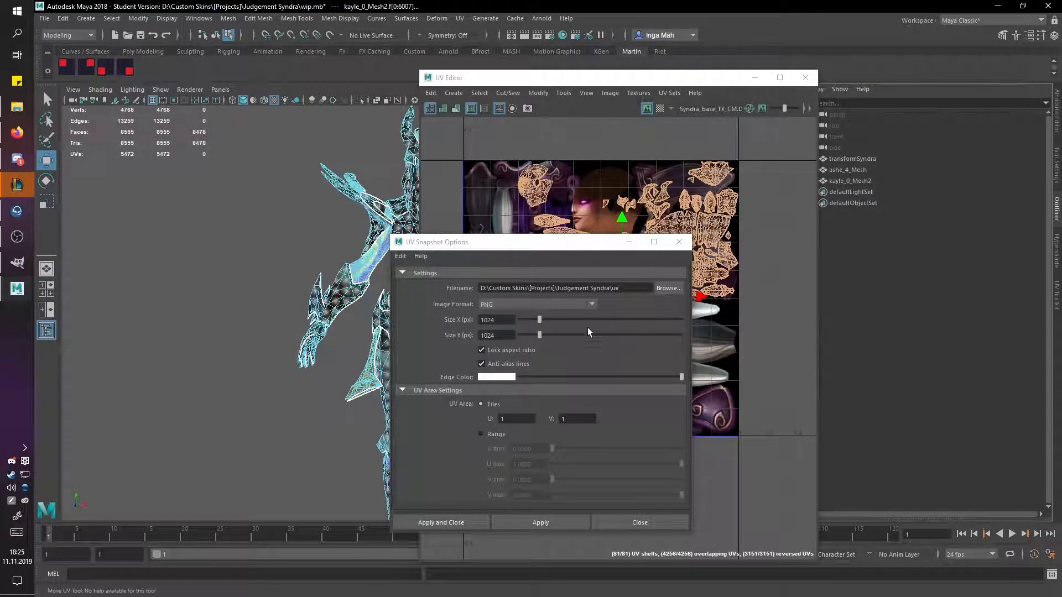
# Step: Save the UV snapshot as a PNG of 1024 by 1024 px and close the UV Editor
pyautogui.click(511, 304)
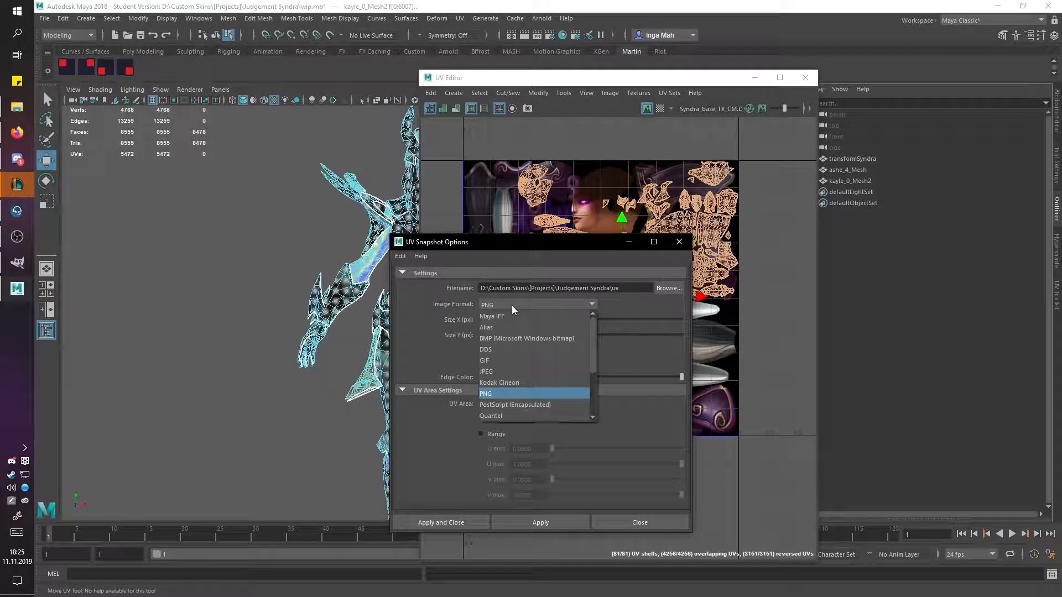
pyautogui.click(512, 305)
pyautogui.moveTo(494, 321); pyautogui.dragTo(484, 321)
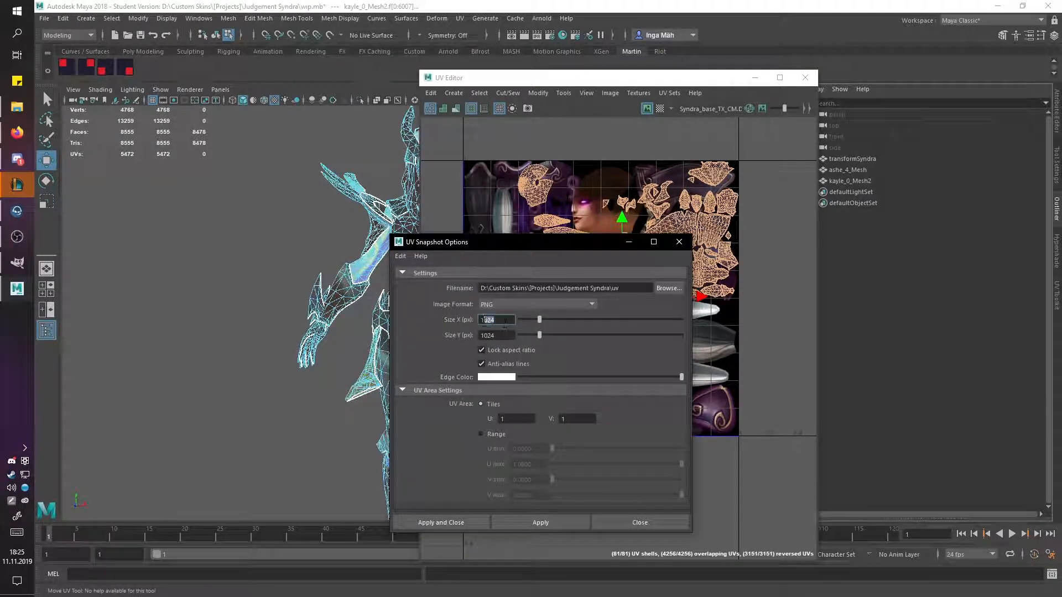
pyautogui.click(505, 317)
pyautogui.click(456, 520)
pyautogui.click(806, 78)
# Step: Switch to the Judgement Syndra folder in File Explorer, view the uv image and return to Maya
pyautogui.click(1055, 110)
pyautogui.hotkey('alt', 'Tab')
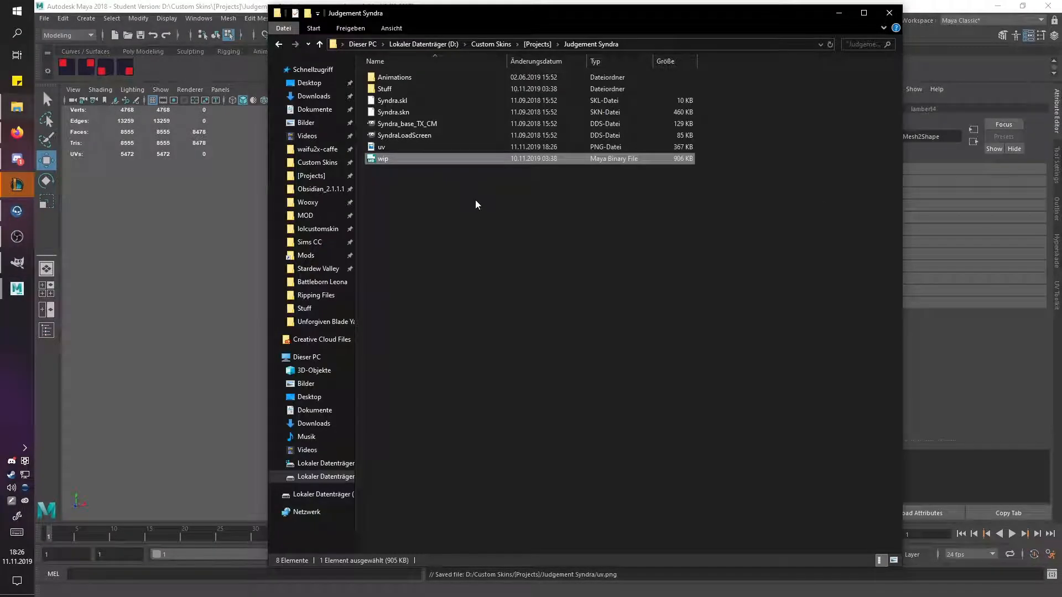
pyautogui.doubleClick(469, 146)
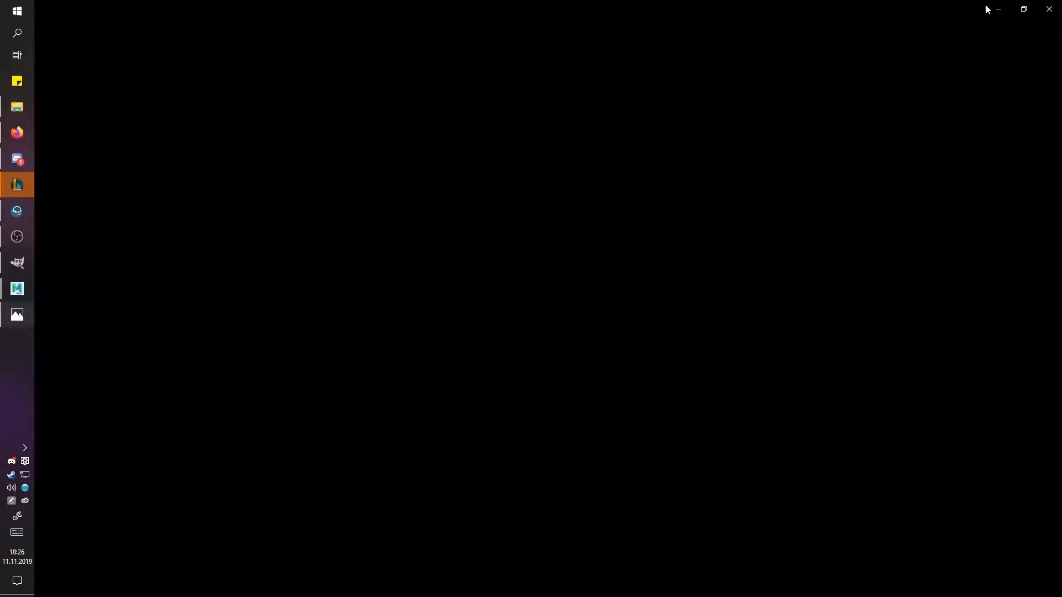
pyautogui.click(1042, 5)
pyautogui.click(919, 38)
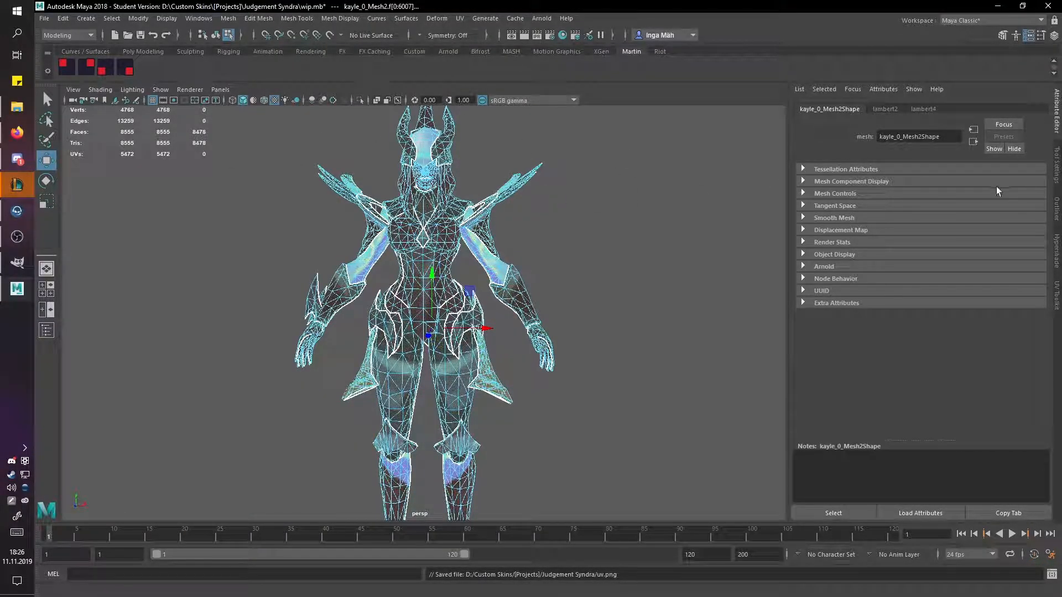
# Step: Return to object selection with nothing selected and show the model shaded without textures under default lighting
pyautogui.click(1058, 206)
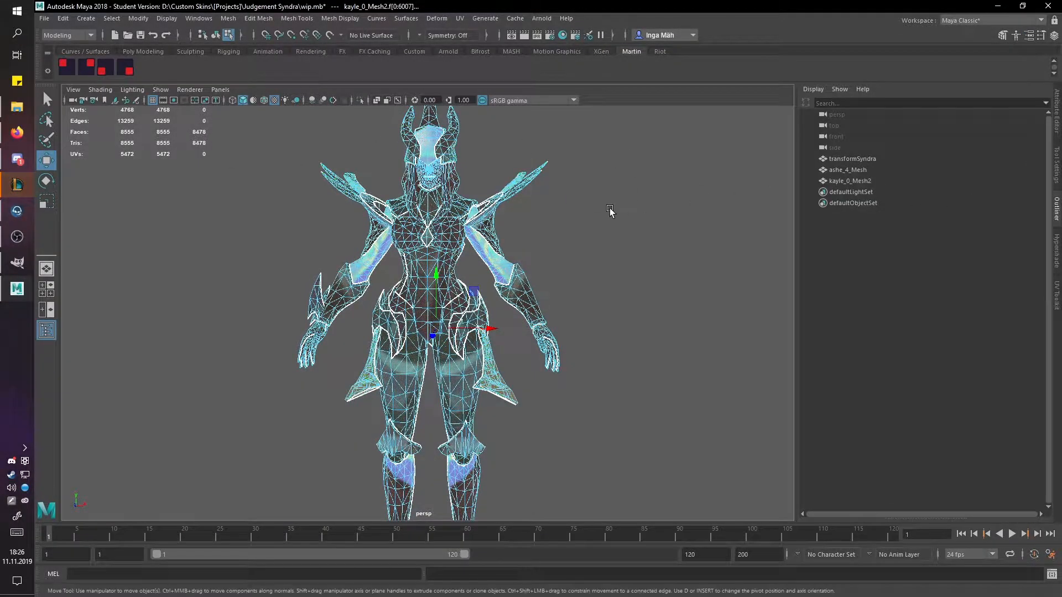
pyautogui.click(574, 259)
pyautogui.press('F8')
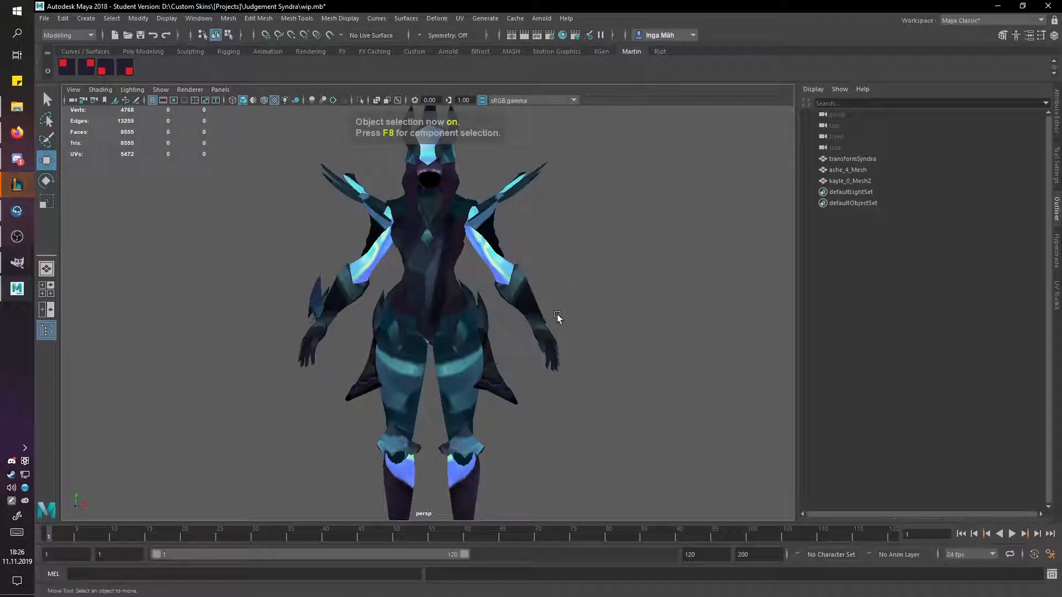
pyautogui.moveTo(557, 310); pyautogui.dragTo(389, 327)
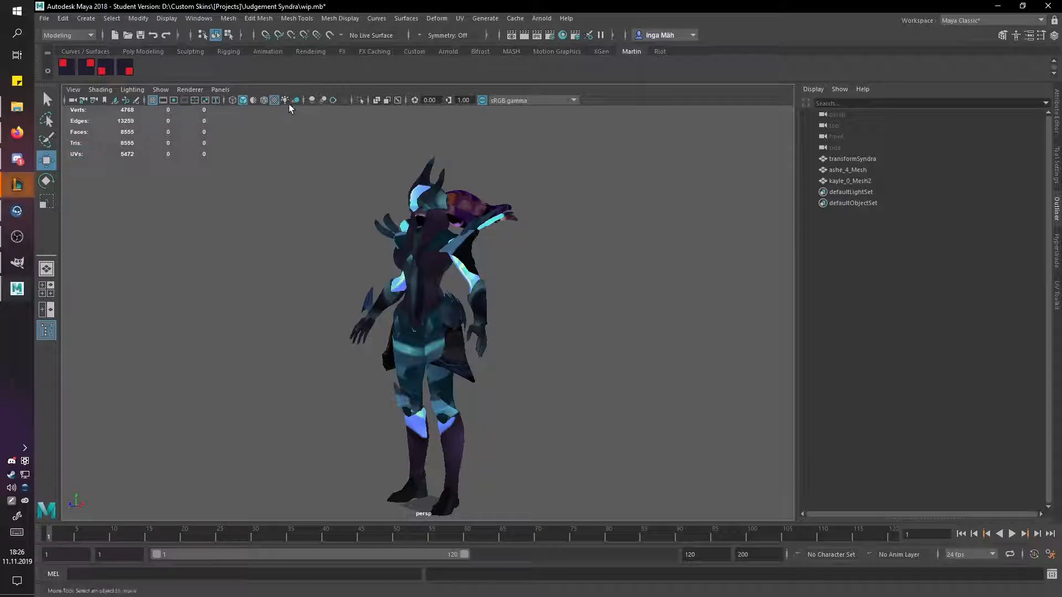
pyautogui.press('5')
pyautogui.click(132, 90)
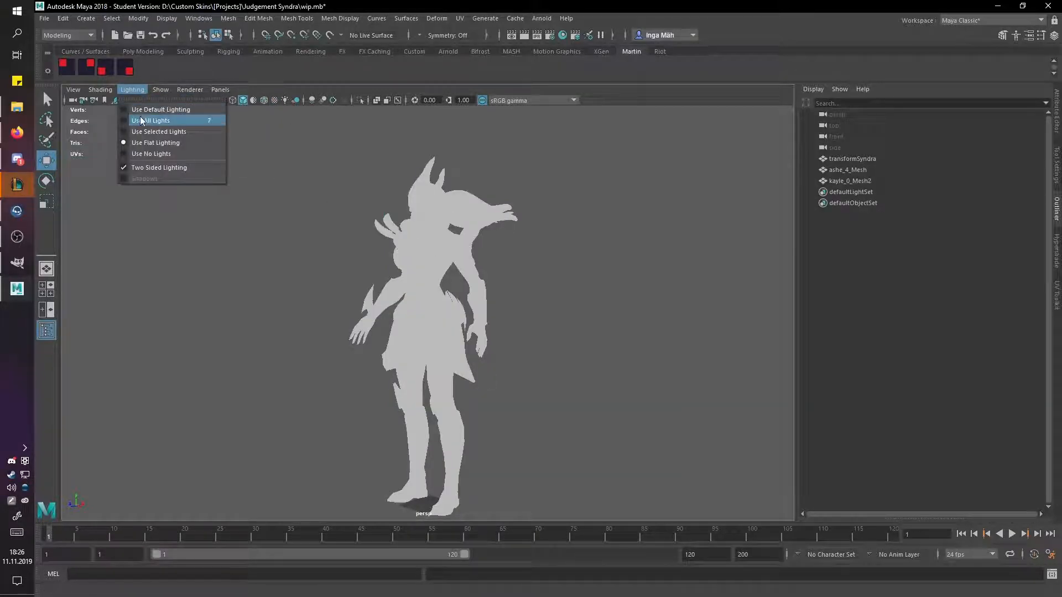
pyautogui.click(147, 111)
# Step: Combine transformSyndra, ashe_4_Mesh and kayle_0_Mesh2 into one mesh and delete all construction history
pyautogui.click(870, 159)
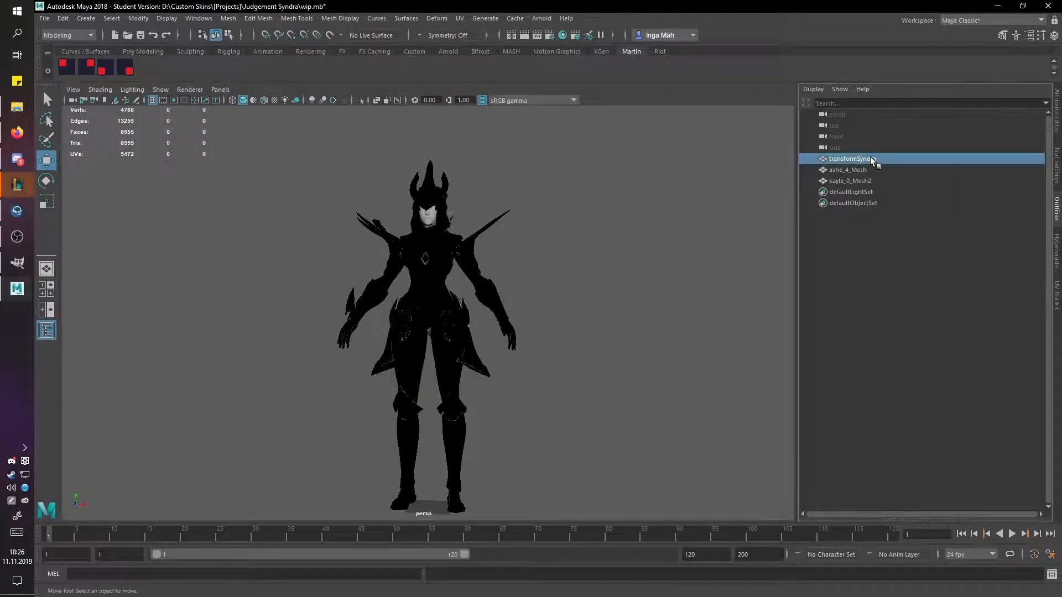
pyautogui.keyDown('shift'); pyautogui.click(861, 180); pyautogui.keyUp('shift')
pyautogui.click(228, 18)
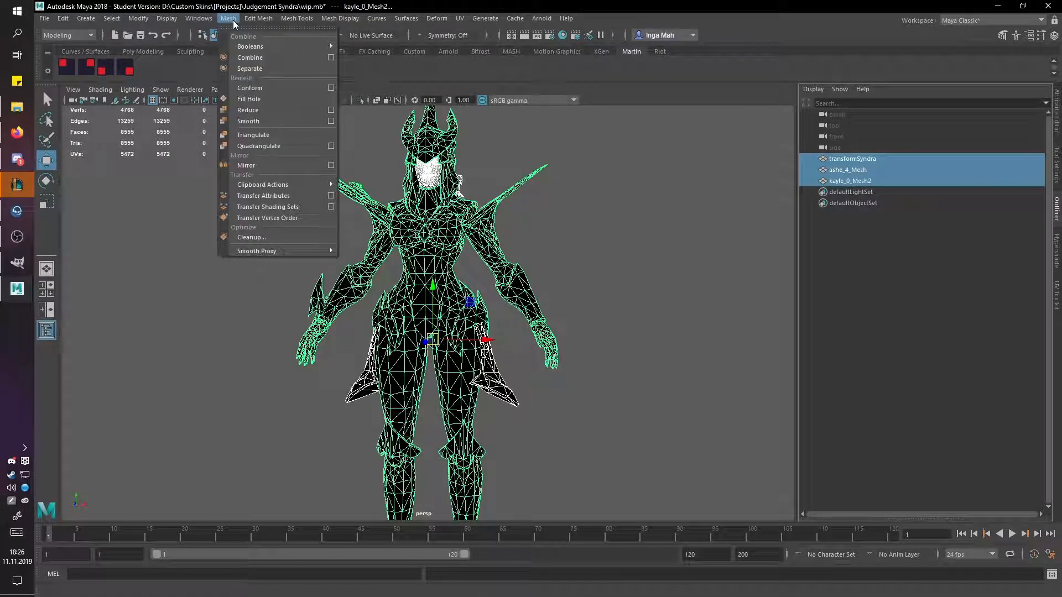
pyautogui.click(241, 56)
pyautogui.click(63, 18)
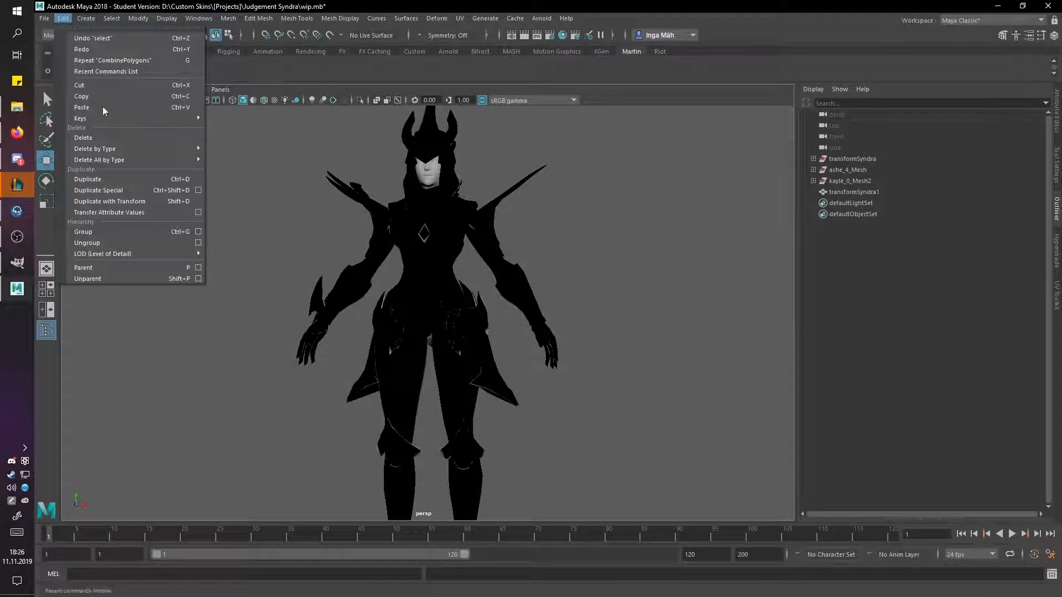
pyautogui.moveTo(128, 161)
pyautogui.click(226, 173)
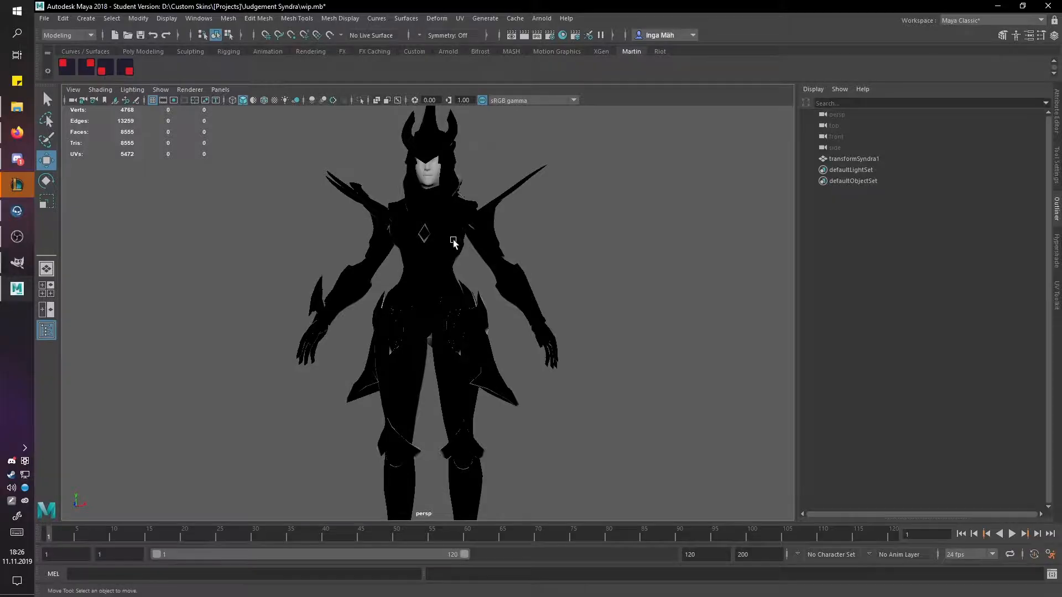
# Step: Select the combined mesh, start an Export All and set the file type to OBJexport
pyautogui.click(466, 219)
pyautogui.click(44, 18)
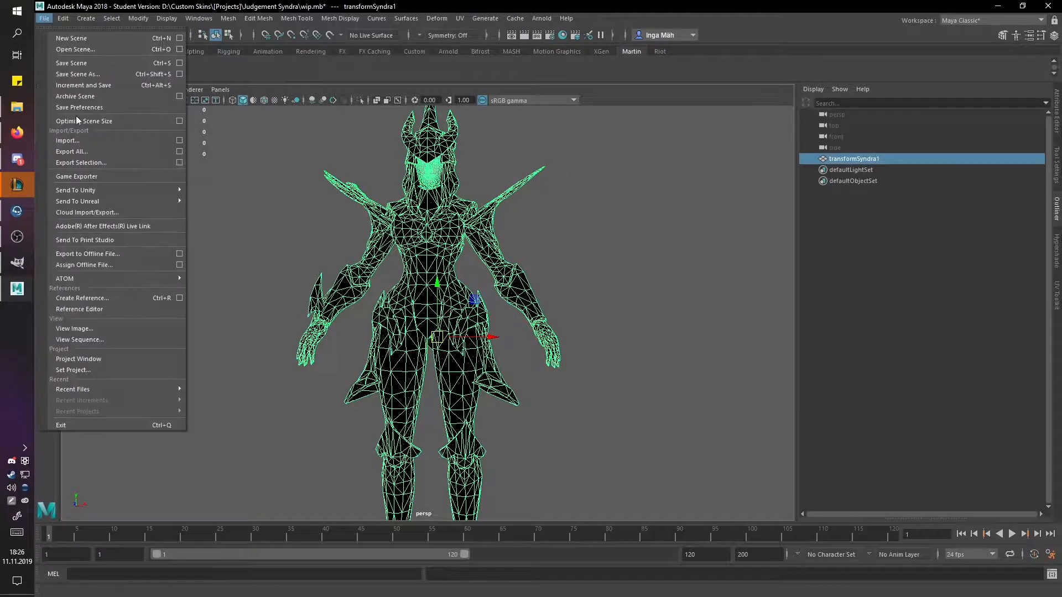
pyautogui.click(72, 151)
pyautogui.click(480, 387)
pyautogui.scroll(-3, 498, 443)
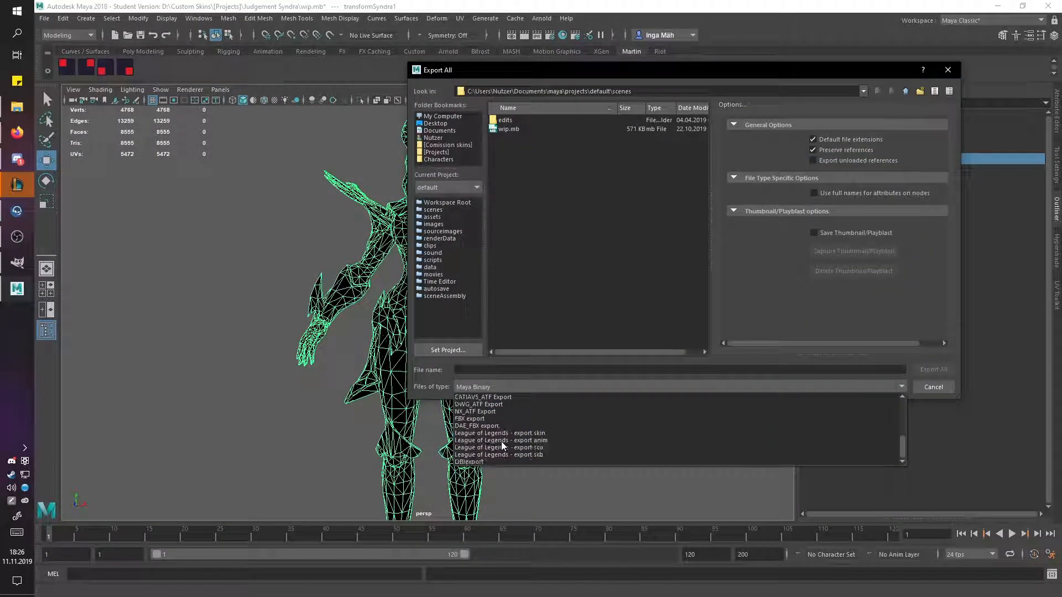
pyautogui.click(498, 461)
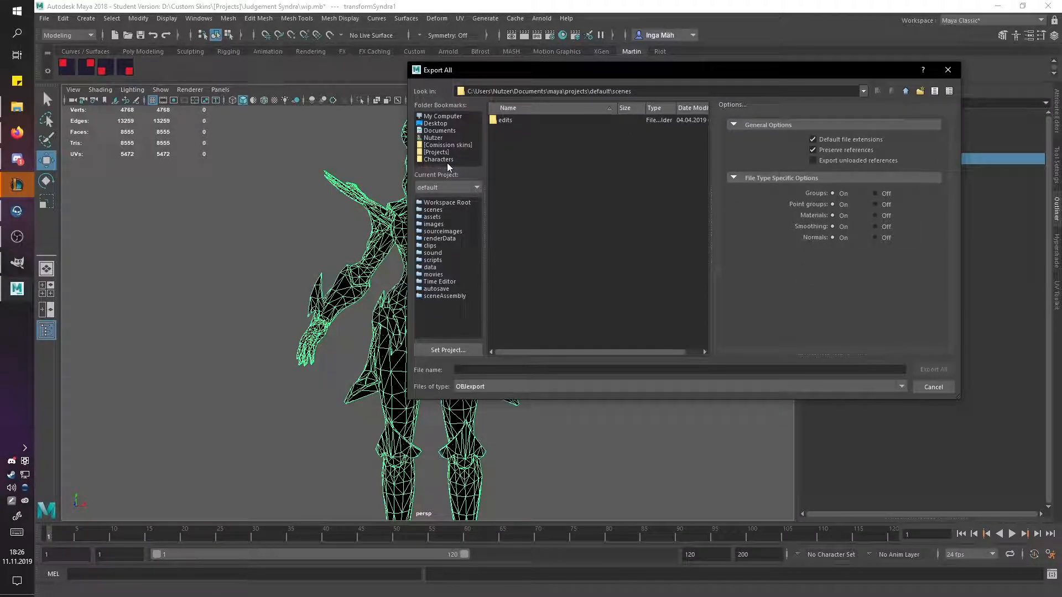
# Step: Export the combined mesh under the file name syndra into the Judgement Syndra folder inside [Projects]
pyautogui.click(436, 152)
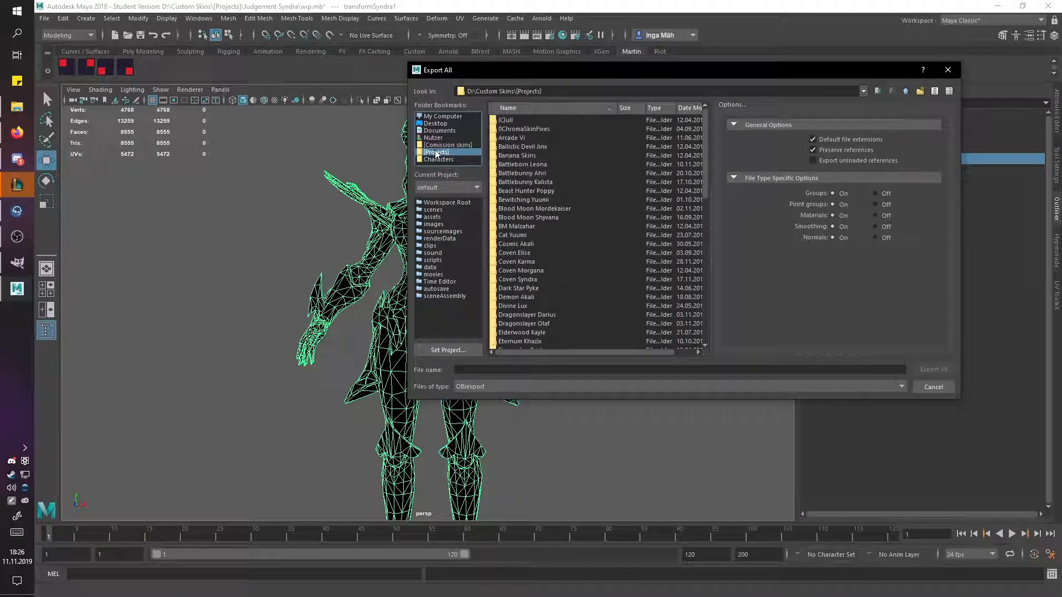
pyautogui.scroll(-7, 549, 179)
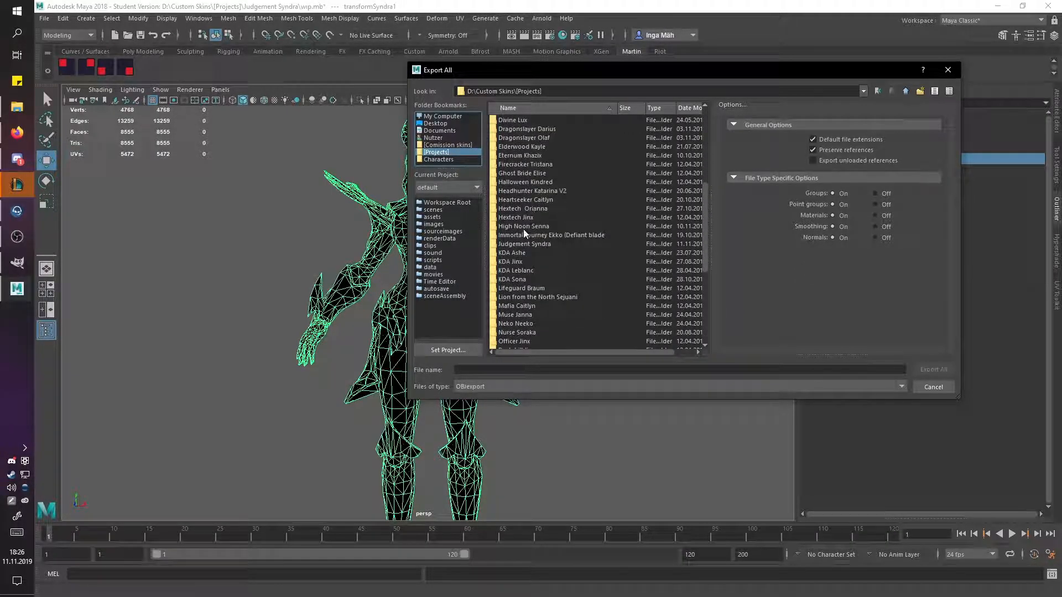
pyautogui.doubleClick(528, 244)
pyautogui.click(496, 371)
pyautogui.write('syndra')
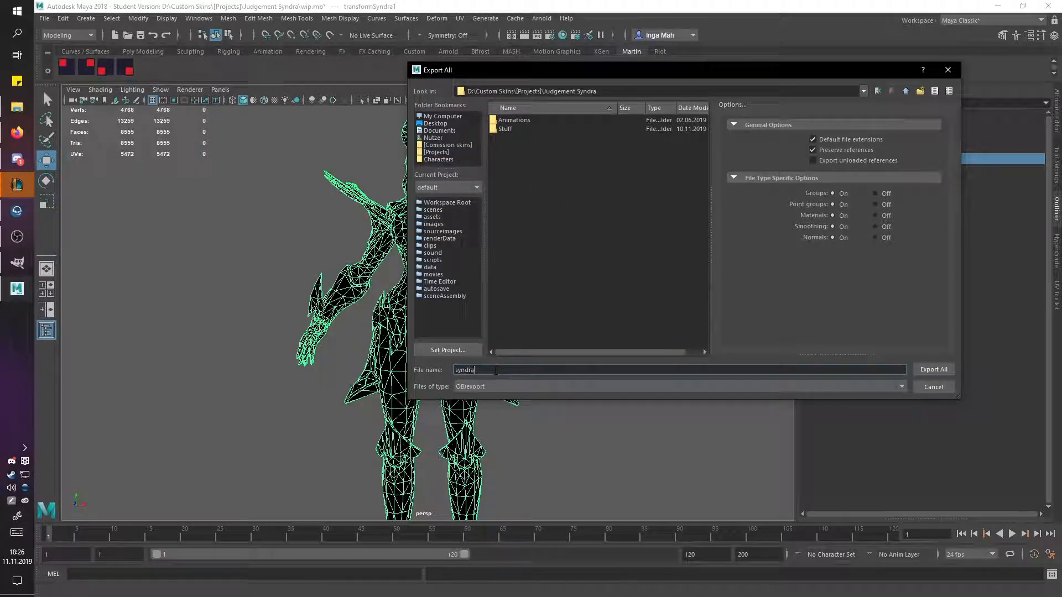
pyautogui.press('Return')
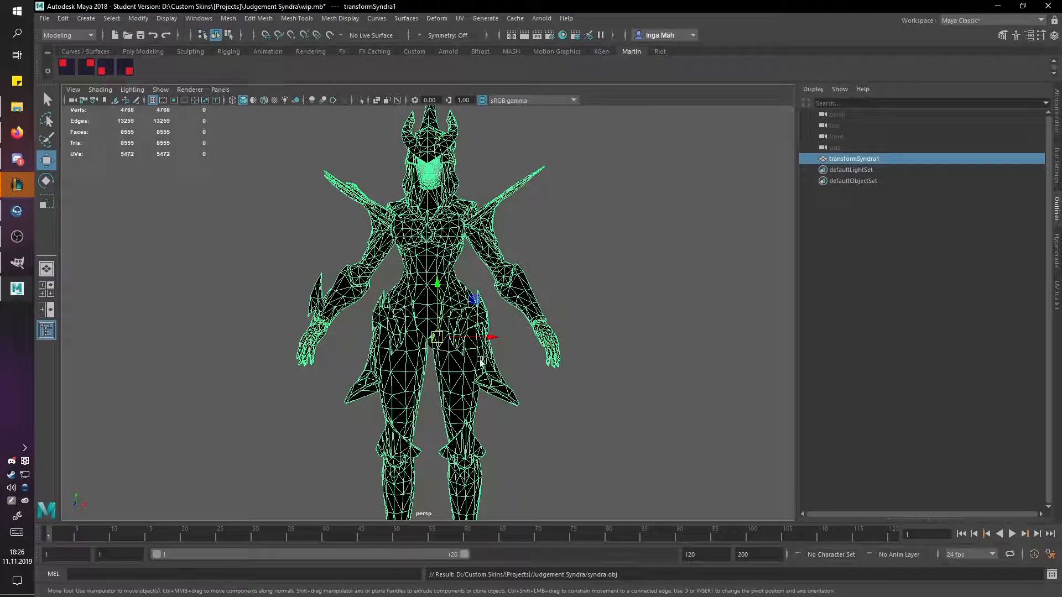
# Step: Launch Wooxy from its folder in File Explorer and go back to the Judgement Syndra folder
pyautogui.click(17, 107)
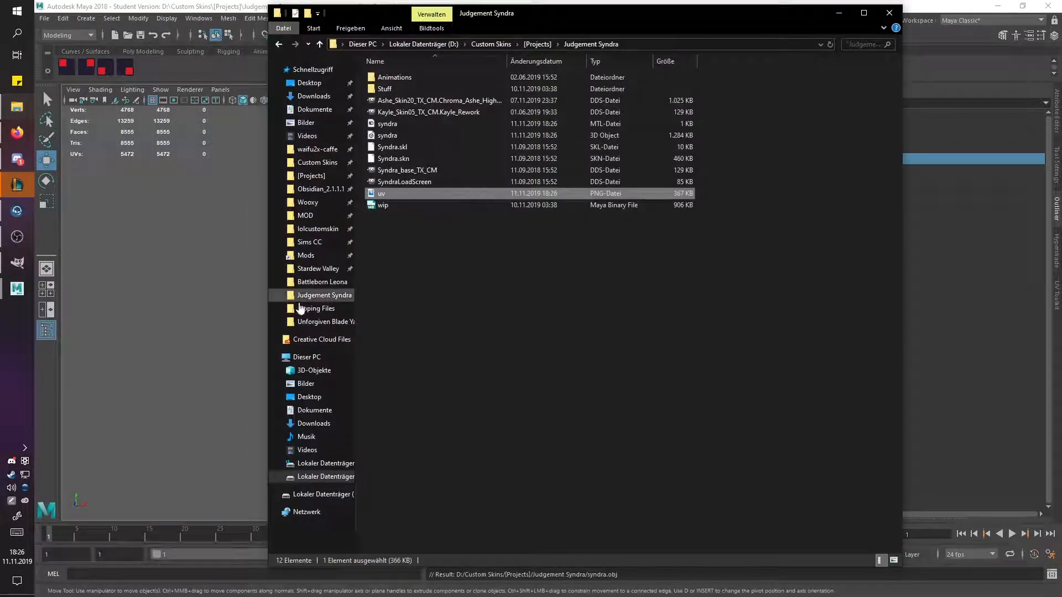
pyautogui.click(308, 202)
pyautogui.click(381, 276)
pyautogui.click(279, 44)
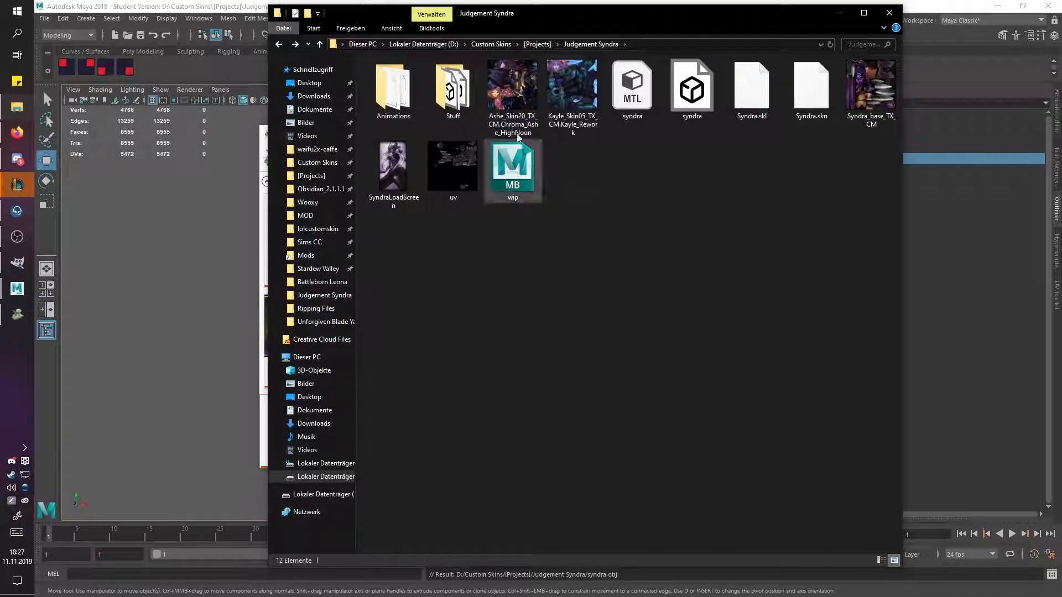
pyautogui.click(498, 107)
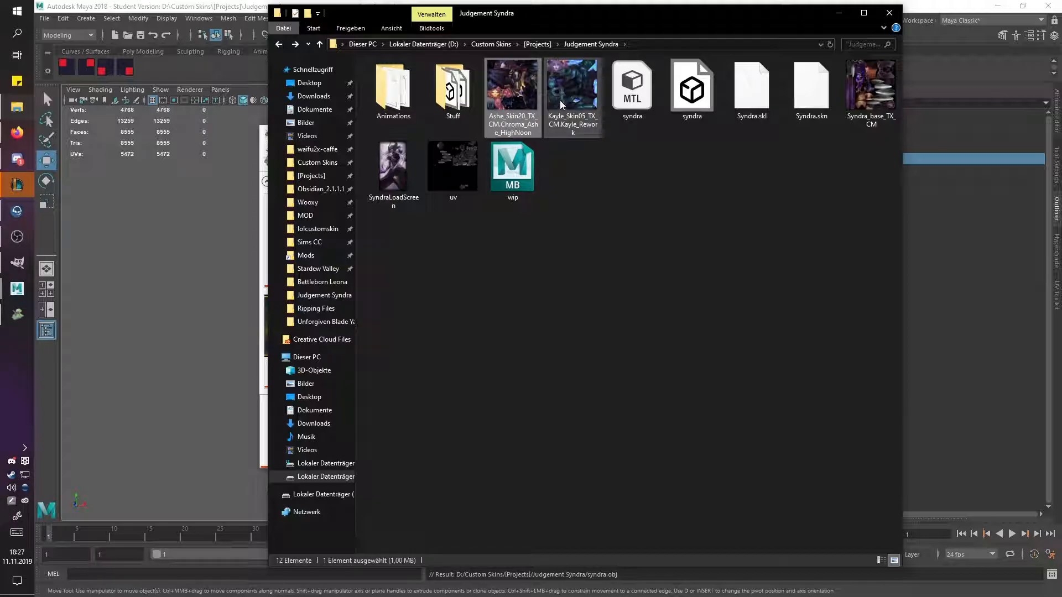
# Step: Switch to Wooxy, open its model viewer and choose syndra.obj from the Judgement Syndra folder as the model file
pyautogui.click(15, 321)
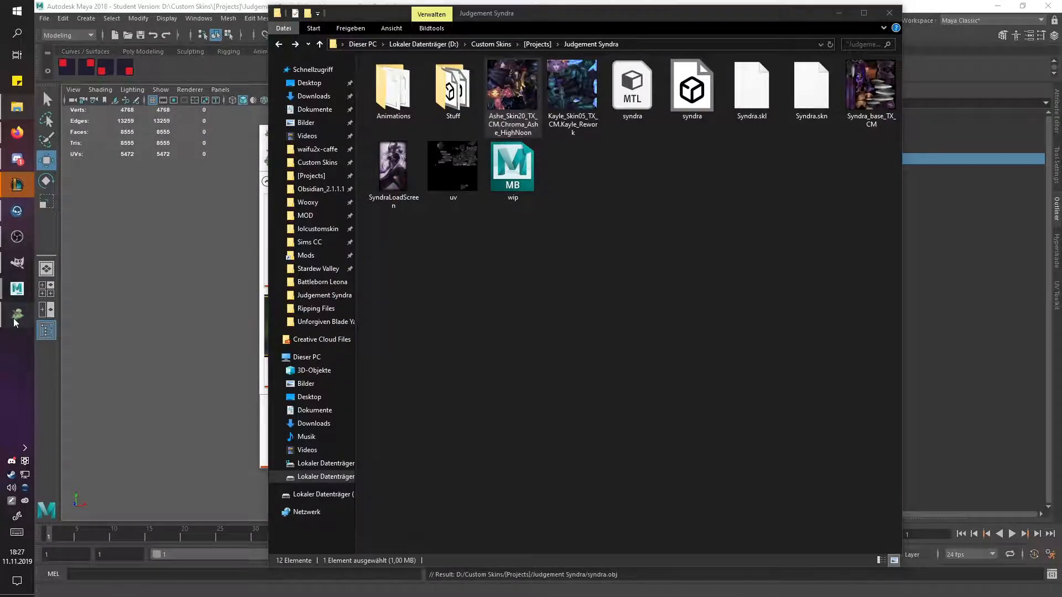
pyautogui.click(623, 155)
pyautogui.click(541, 227)
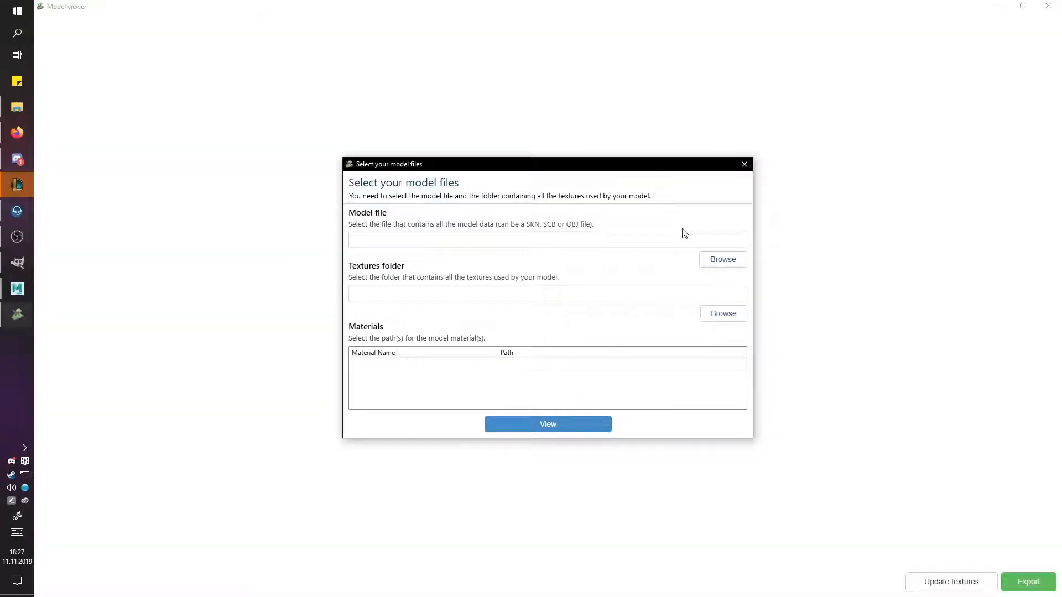
pyautogui.click(719, 259)
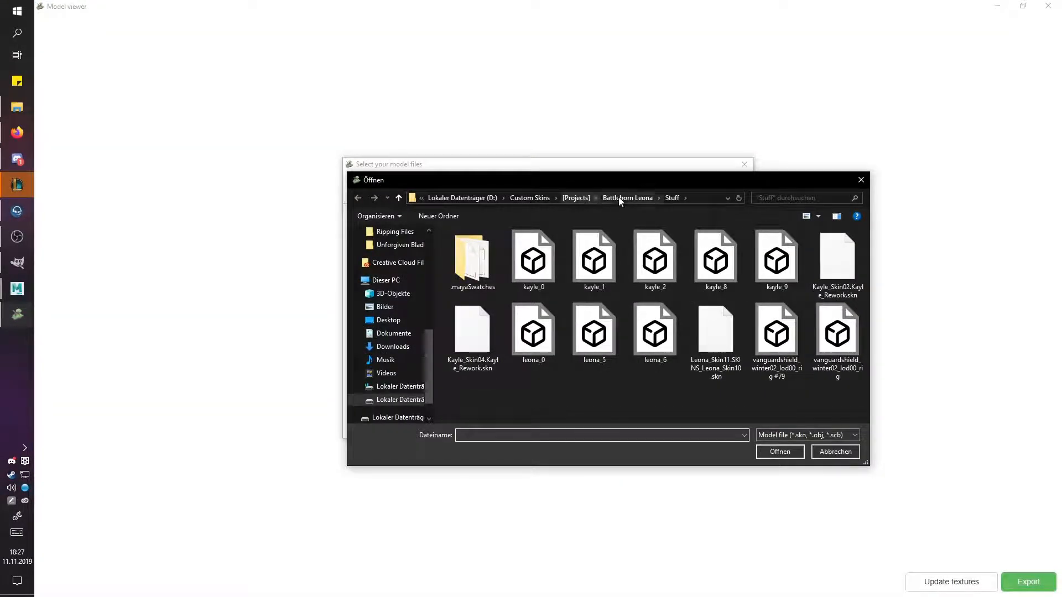
pyautogui.click(620, 198)
pyautogui.click(576, 197)
pyautogui.scroll(-9, 536, 302)
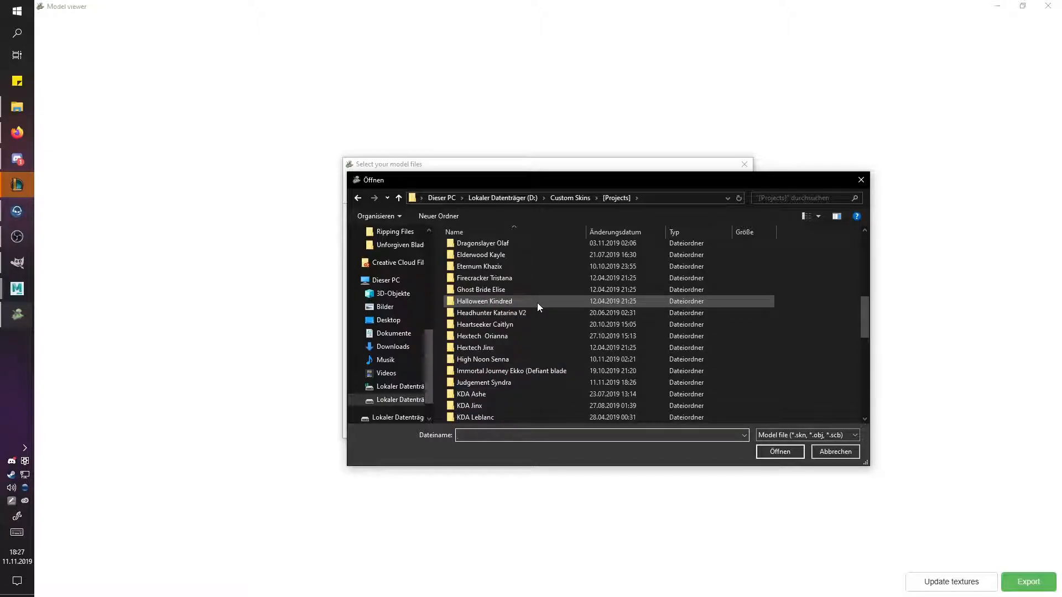
pyautogui.doubleClick(492, 381)
pyautogui.click(610, 270)
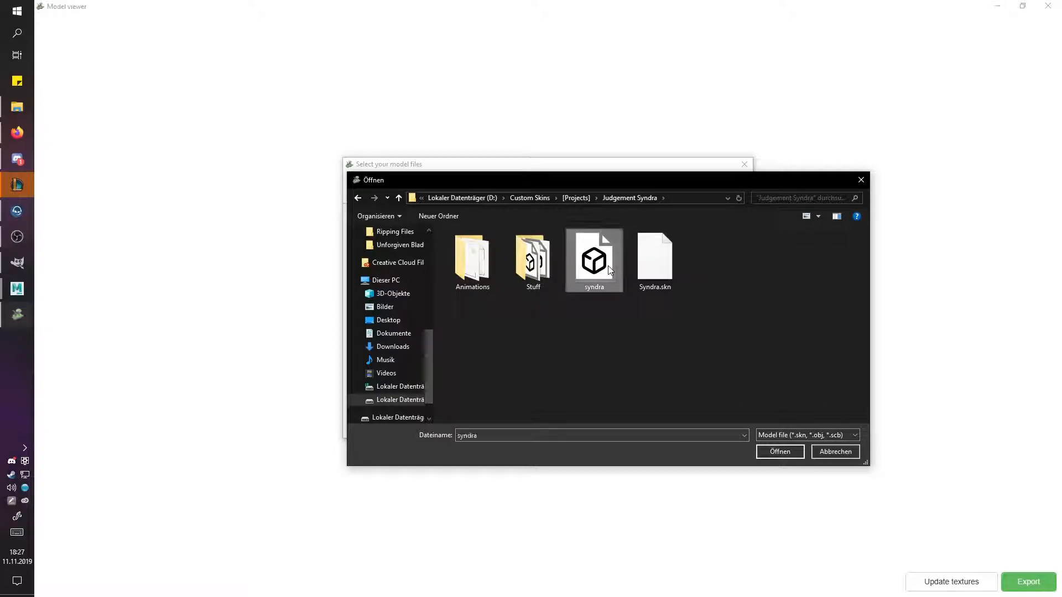
pyautogui.doubleClick(609, 270)
# Step: Assign Syndra_base_TX_CM.DDS to the Untitled material and view the textured model
pyautogui.click(469, 369)
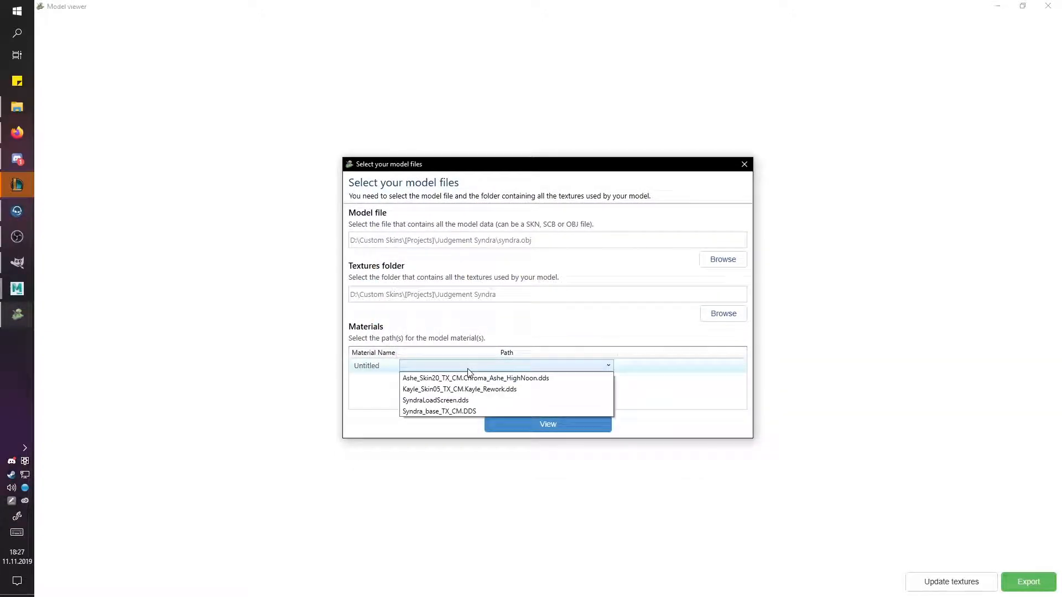
pyautogui.click(464, 411)
pyautogui.click(546, 424)
pyautogui.scroll(3, 687, 368)
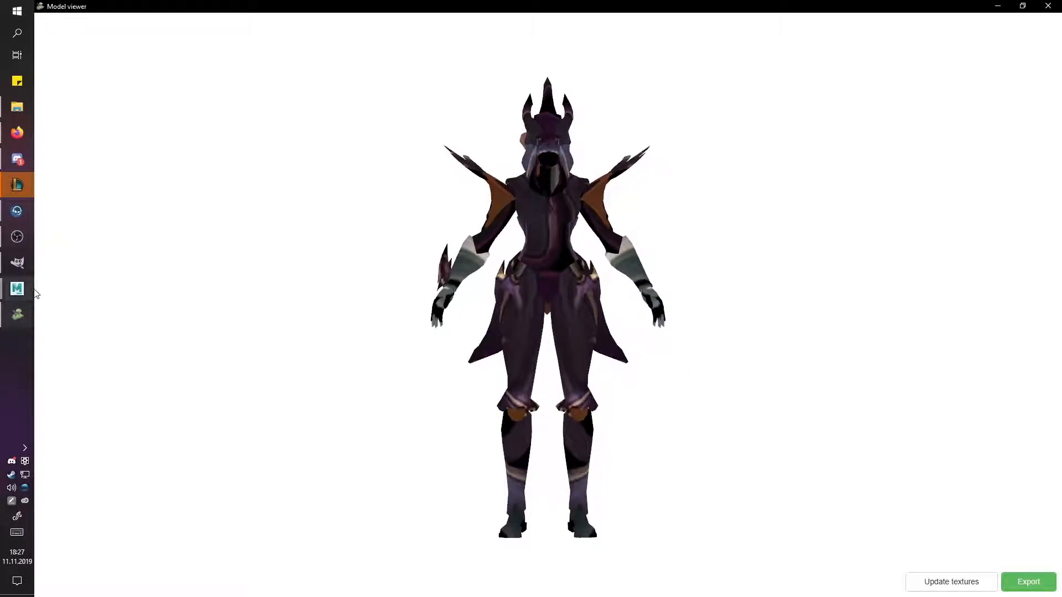
# Step: Switch to GIMP, open the uv image from the Judgement Syndra folder and display it at 100 %
pyautogui.click(27, 270)
pyautogui.click(17, 106)
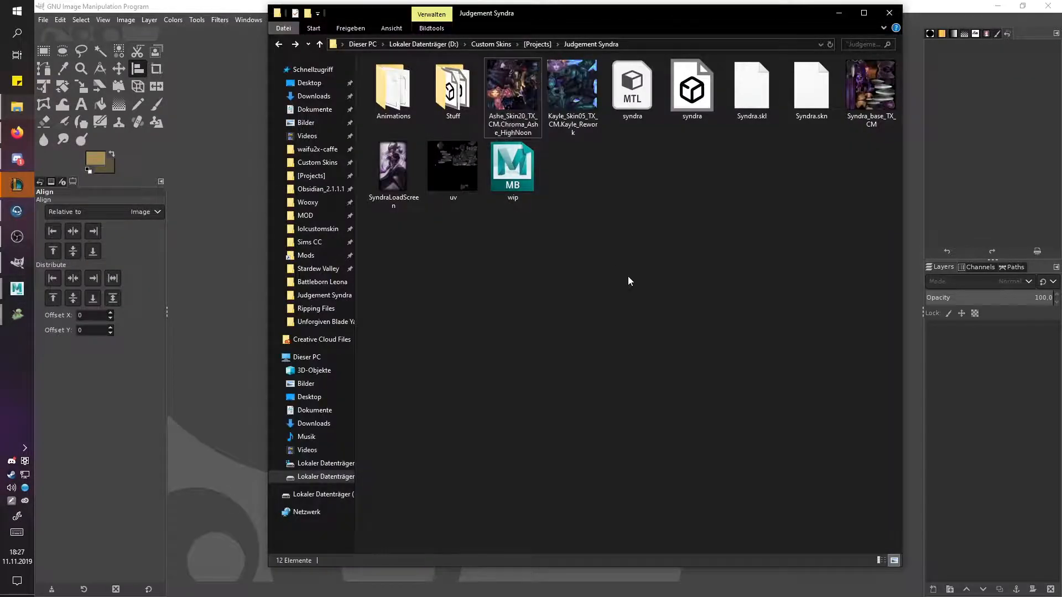
pyautogui.moveTo(603, 30); pyautogui.dragTo(710, 51)
pyautogui.click(563, 190)
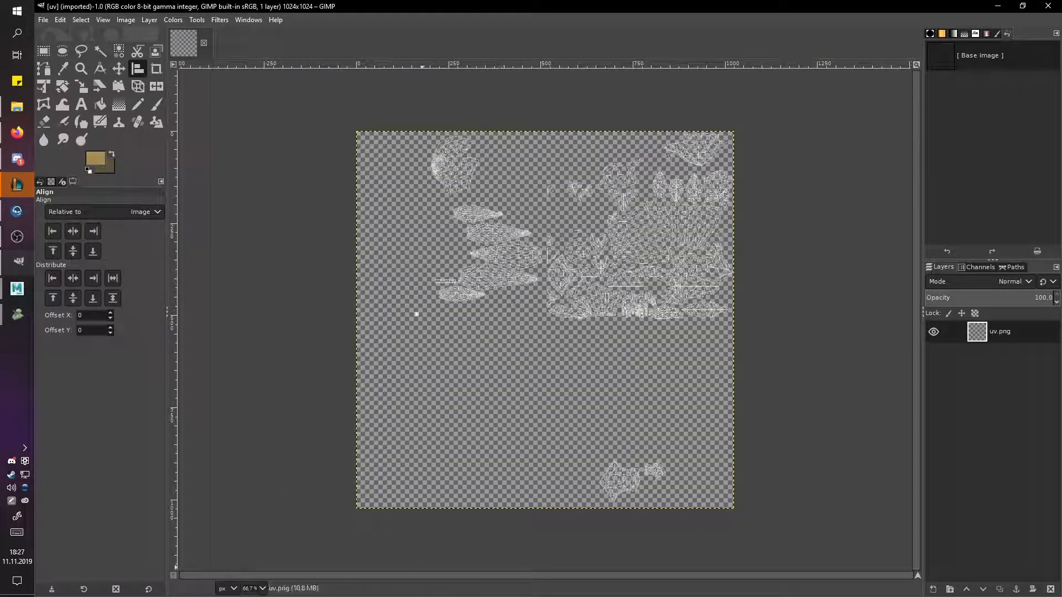
pyautogui.click(262, 588)
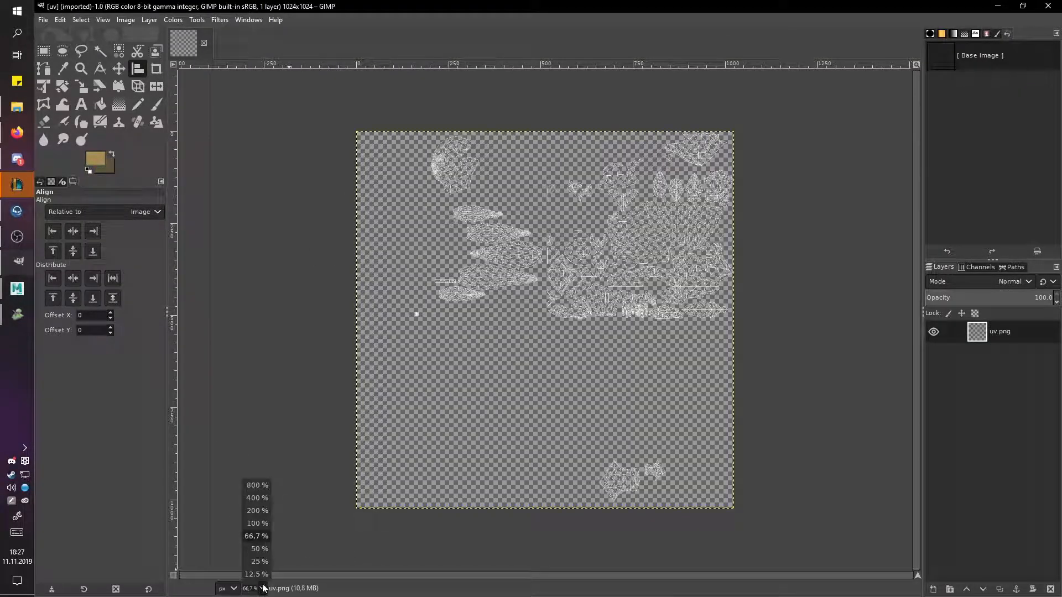
pyautogui.click(254, 519)
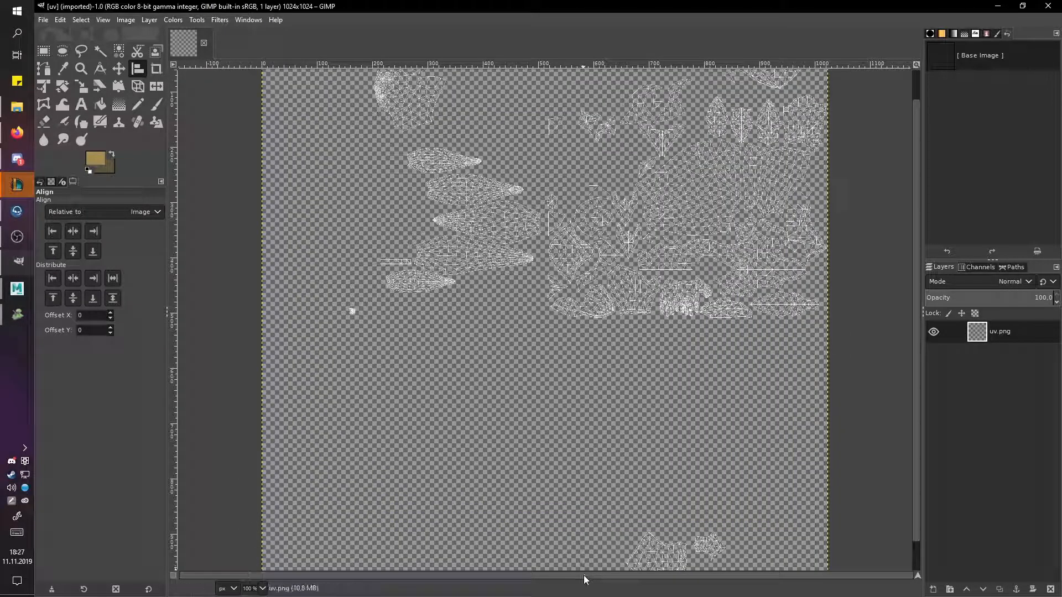
pyautogui.moveTo(917, 434); pyautogui.dragTo(917, 353)
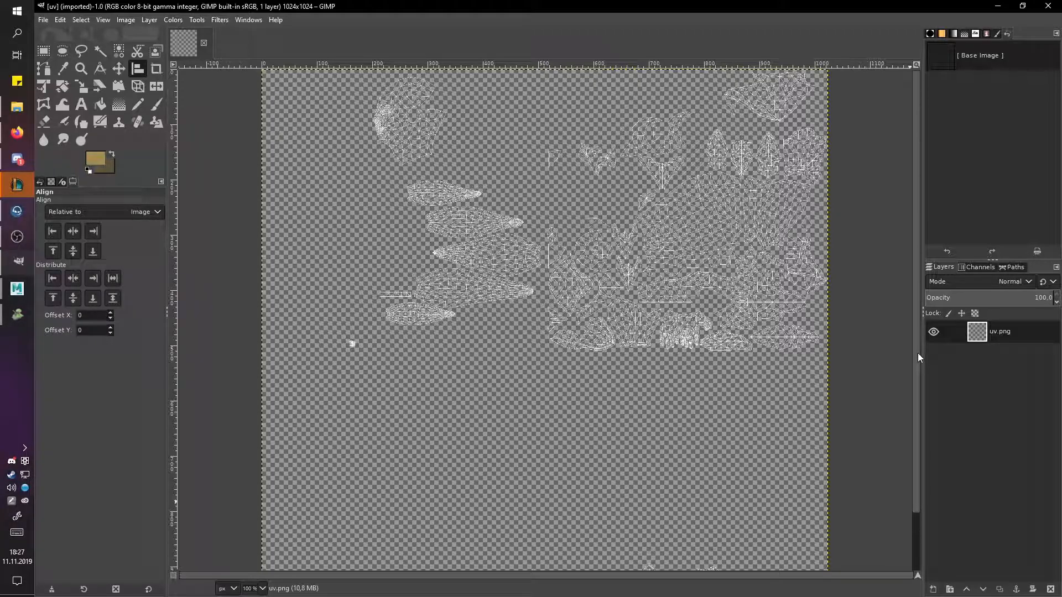
# Step: Add the Syndra_base_TX_CM texture from the Judgement Syndra folder as a layer in the uv image
pyautogui.click(17, 106)
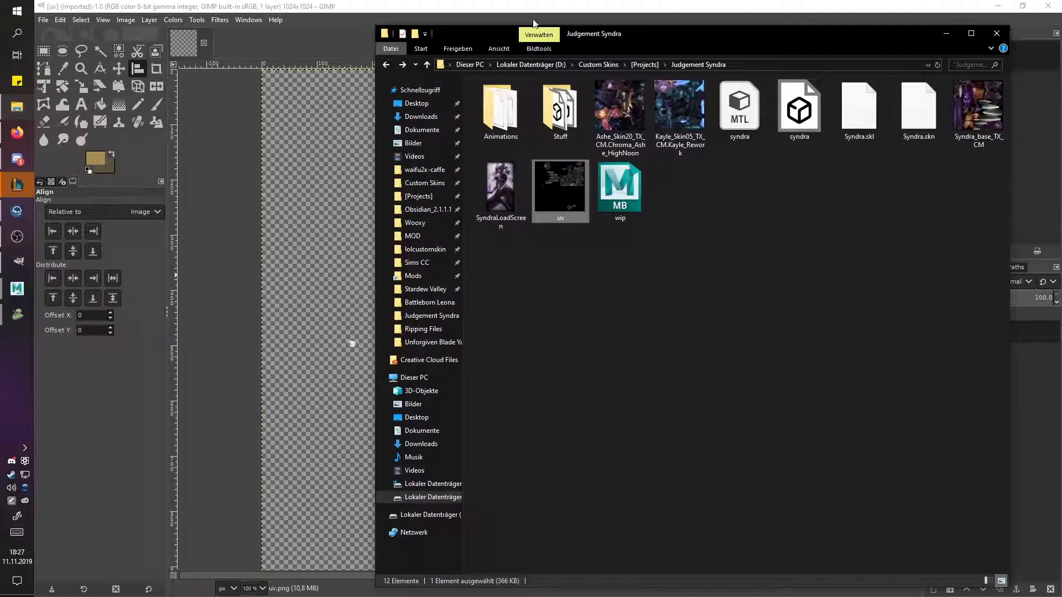
pyautogui.moveTo(978, 111); pyautogui.dragTo(300, 282)
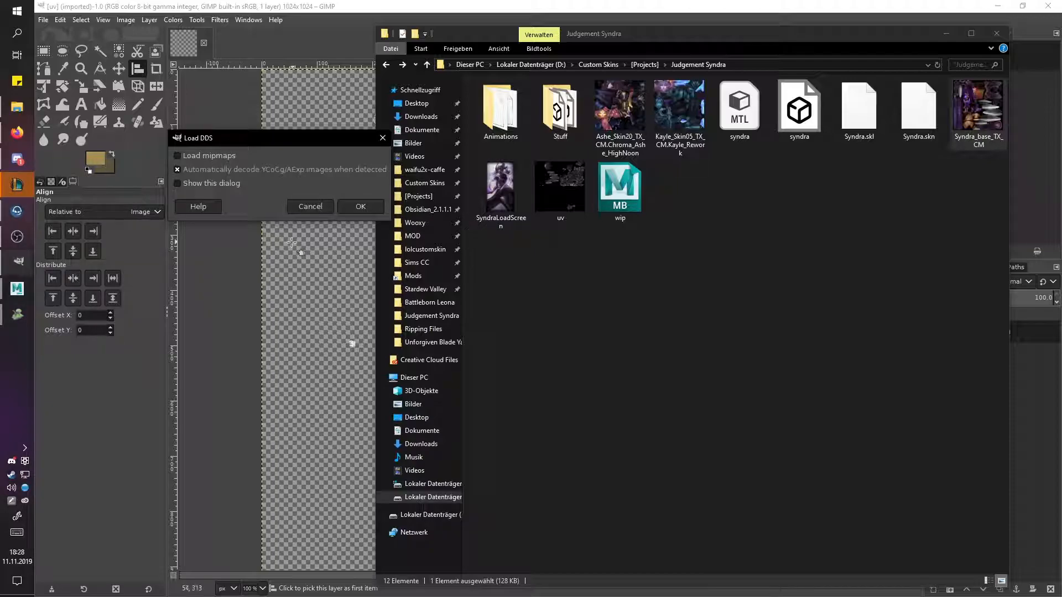
pyautogui.click(358, 208)
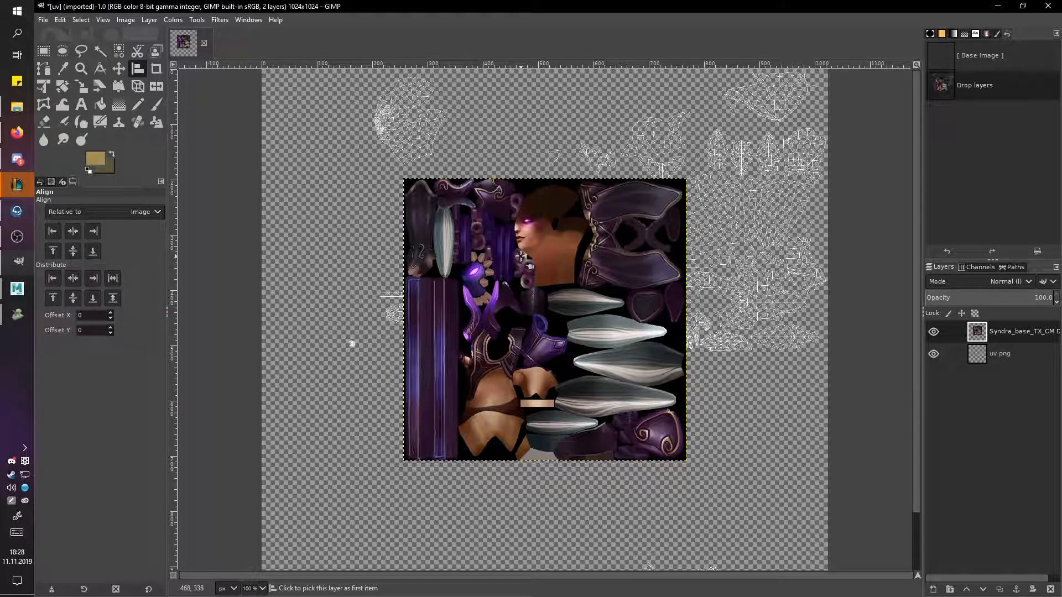
# Step: Align the Syndra base texture to the left and top edges of the image and place its layer beneath uv.png
pyautogui.click(81, 87)
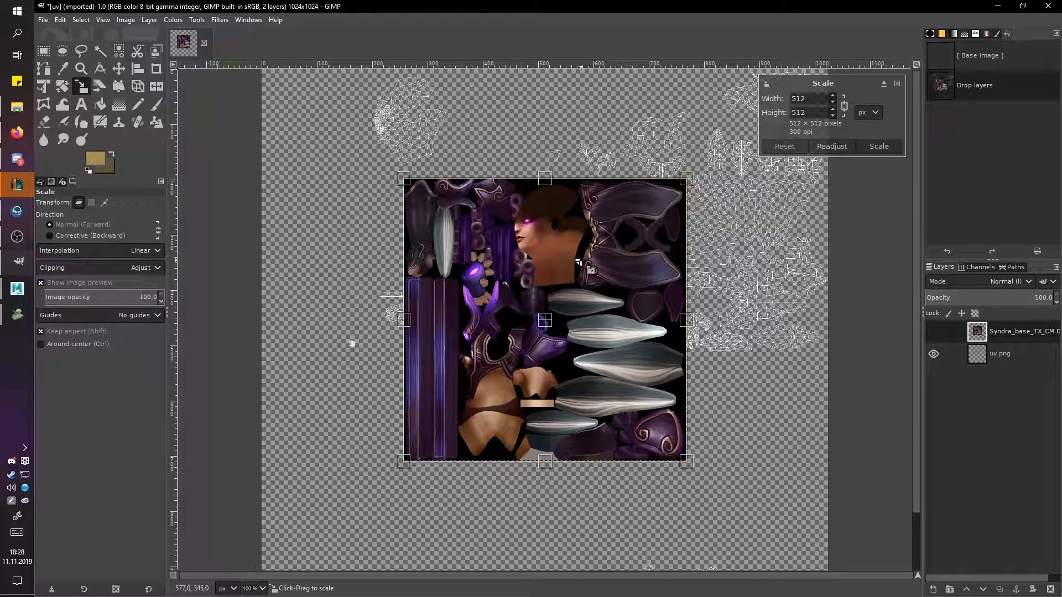
pyautogui.click(897, 84)
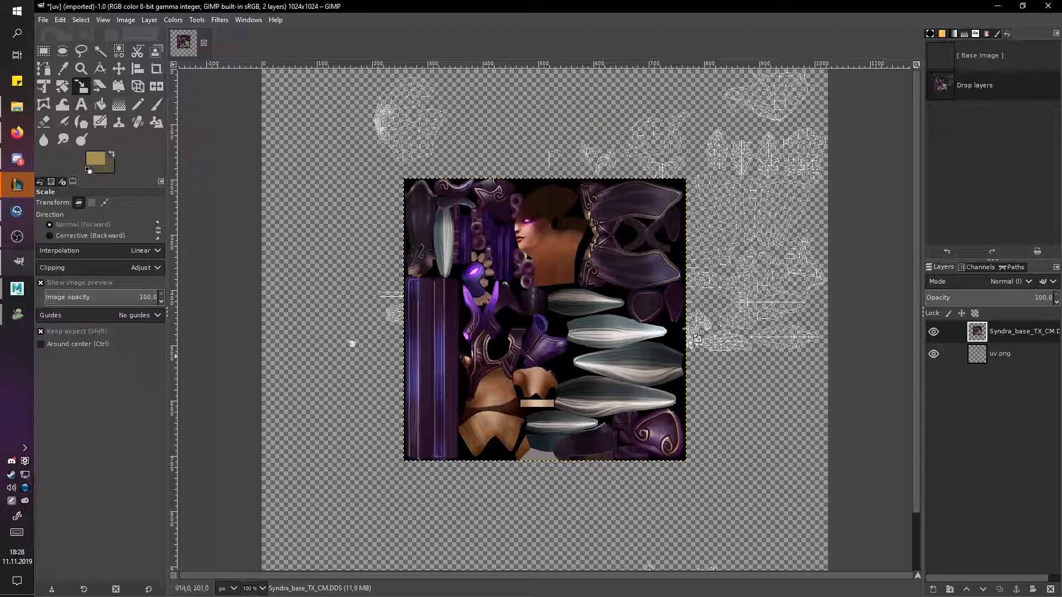
pyautogui.click(138, 68)
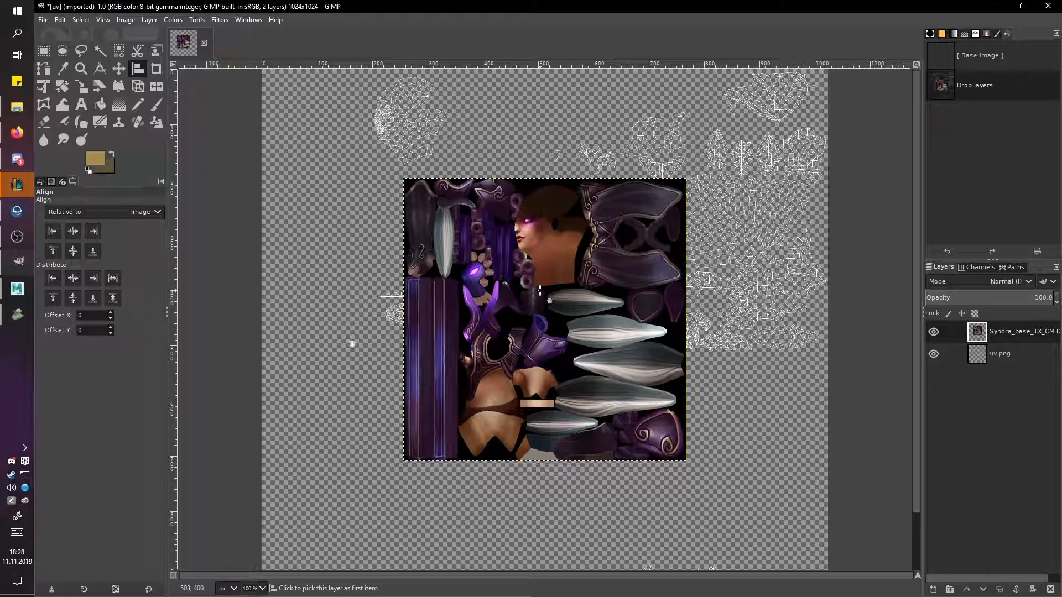
pyautogui.click(504, 297)
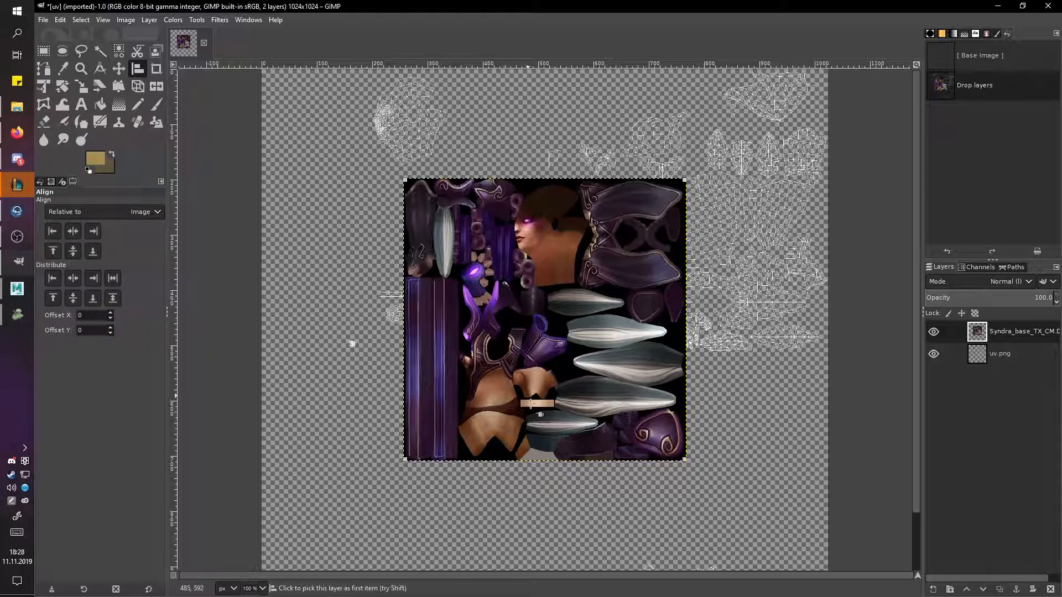
pyautogui.click(61, 232)
pyautogui.click(54, 252)
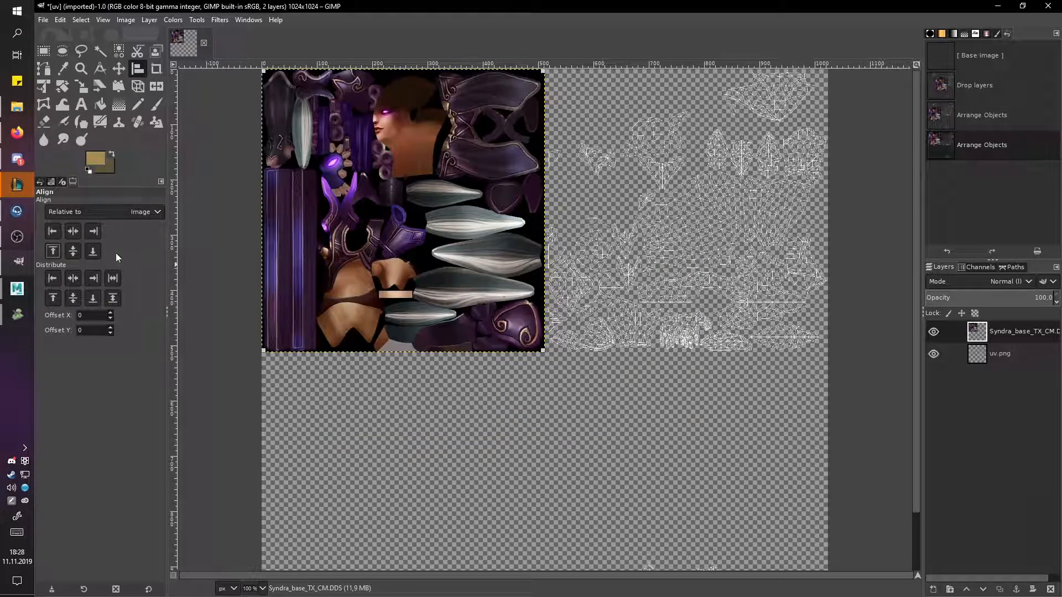
pyautogui.moveTo(1002, 342); pyautogui.dragTo(1007, 373)
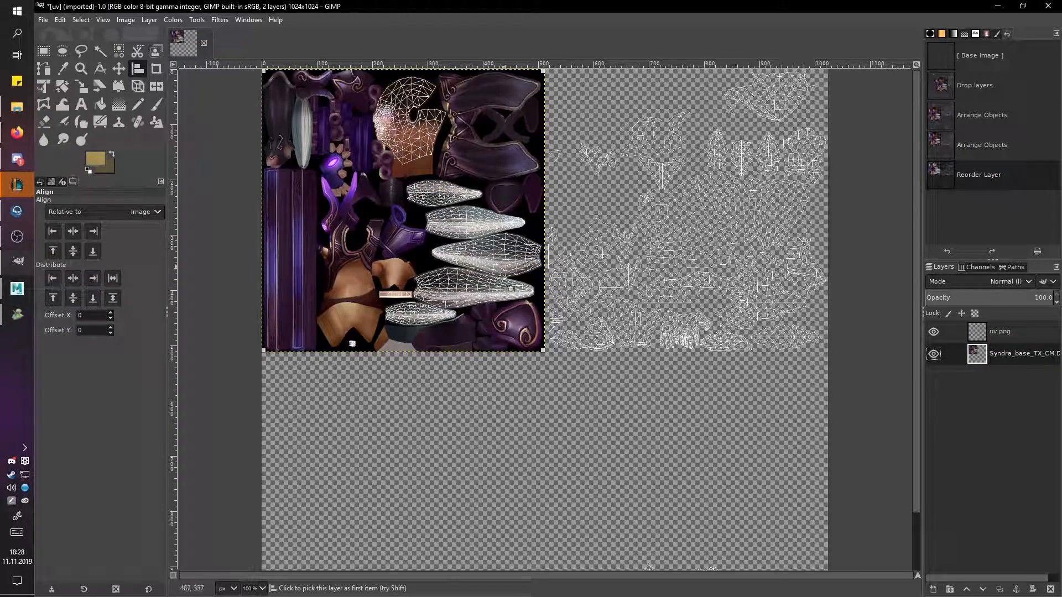
# Step: Add Kayle_Skin05_TX_CM.Kayle_Rework as a layer beneath uv.png and align it to the right and top edges of the image
pyautogui.click(17, 107)
pyautogui.moveTo(679, 105); pyautogui.dragTo(310, 229)
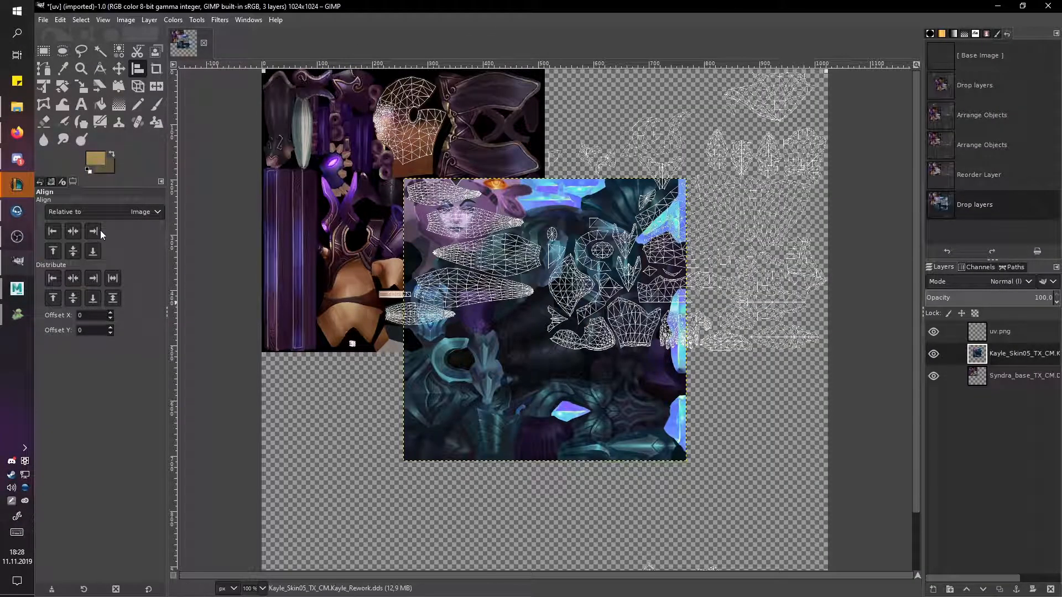
pyautogui.click(54, 252)
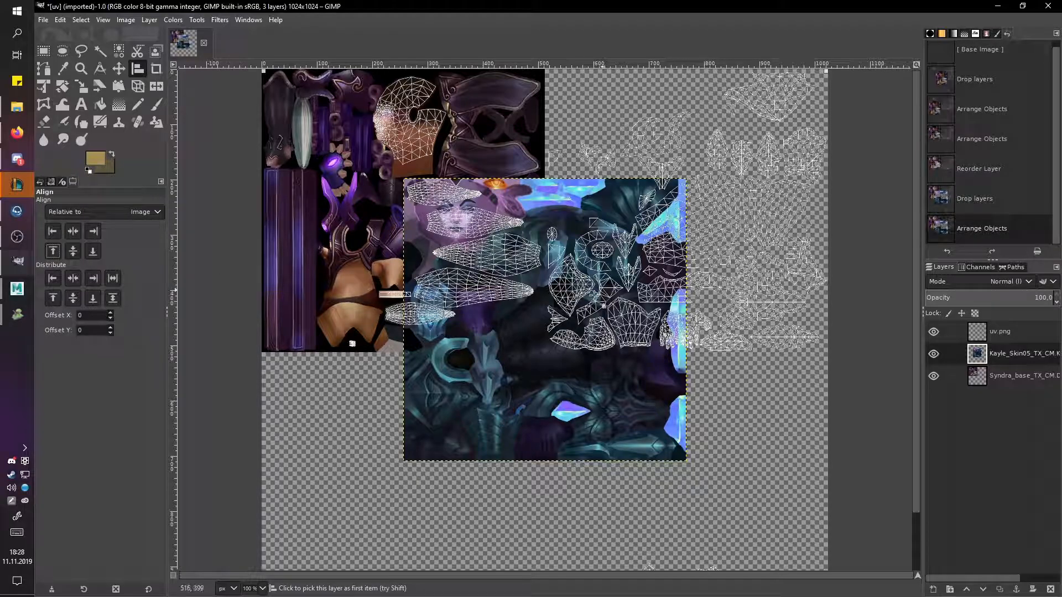
pyautogui.click(933, 332)
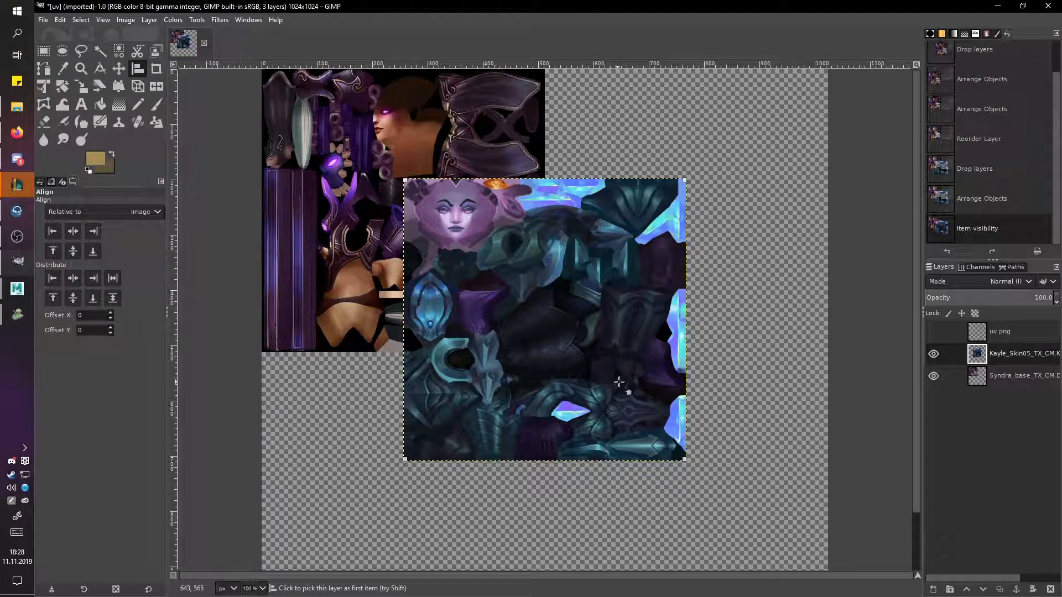
pyautogui.click(934, 332)
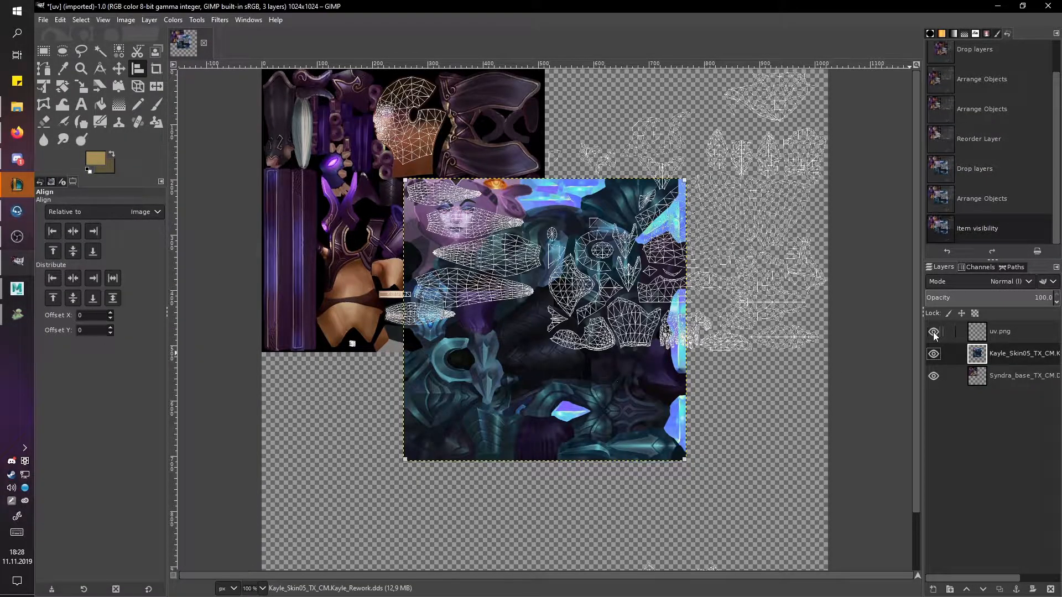
pyautogui.click(93, 232)
pyautogui.click(52, 253)
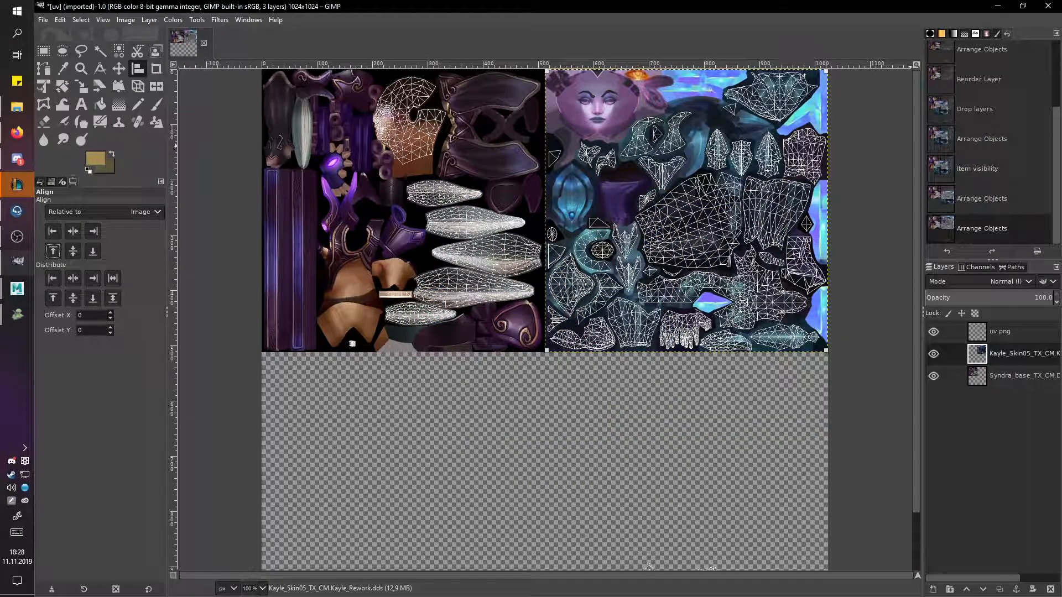
# Step: Try to add the Ashe_Skin20_TX_CM.Chroma_Ashe_HighNoon texture as a layer, first from the Judgement Syndra folder, then from its Stuff subfolder
pyautogui.hotkey('alt', 'Tab')
pyautogui.moveTo(978, 113); pyautogui.dragTo(965, 130)
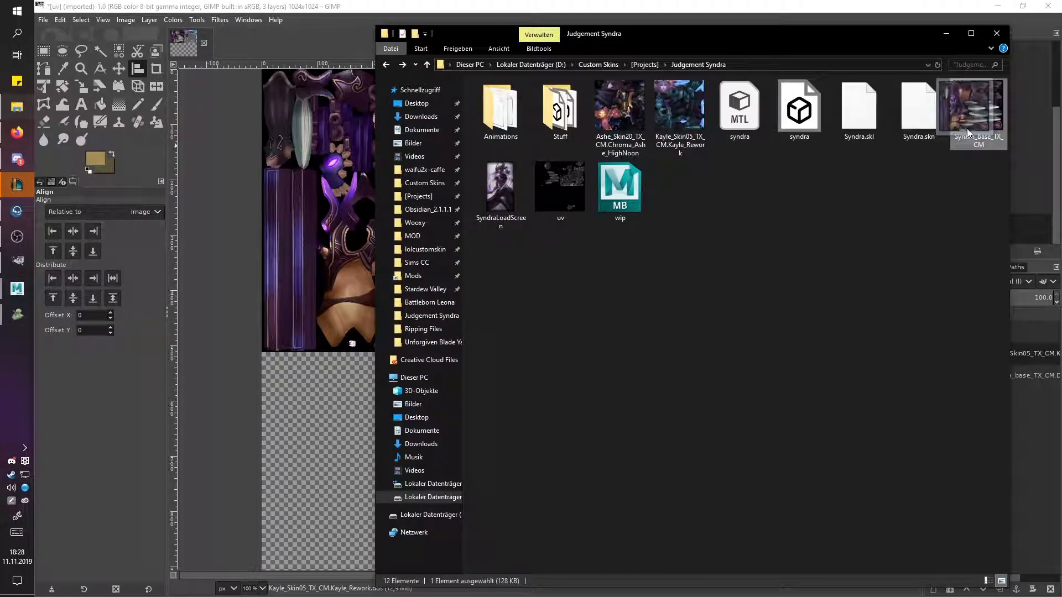
pyautogui.moveTo(599, 127); pyautogui.dragTo(302, 241)
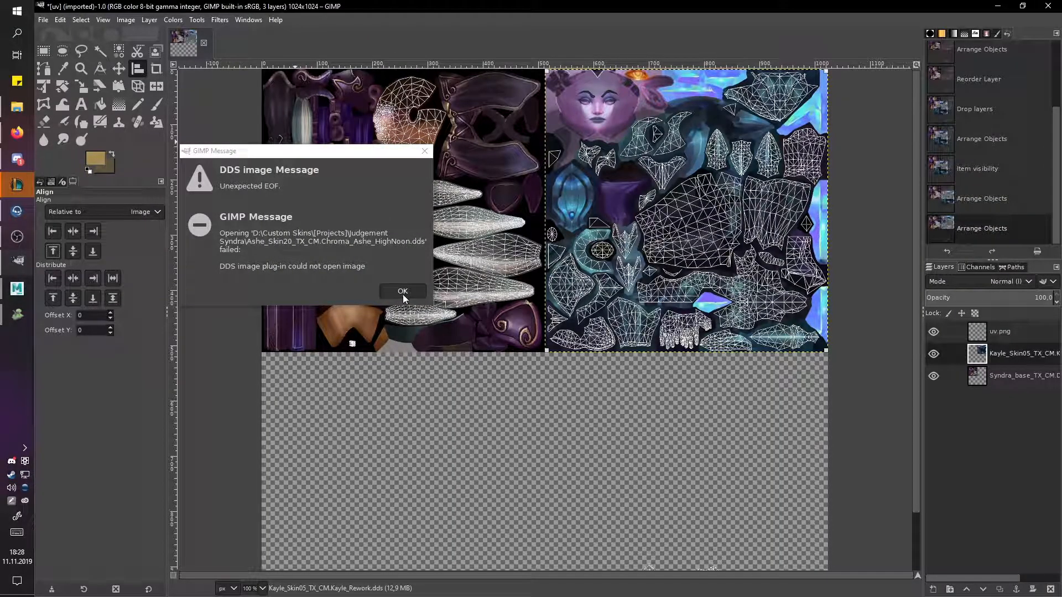
pyautogui.click(17, 106)
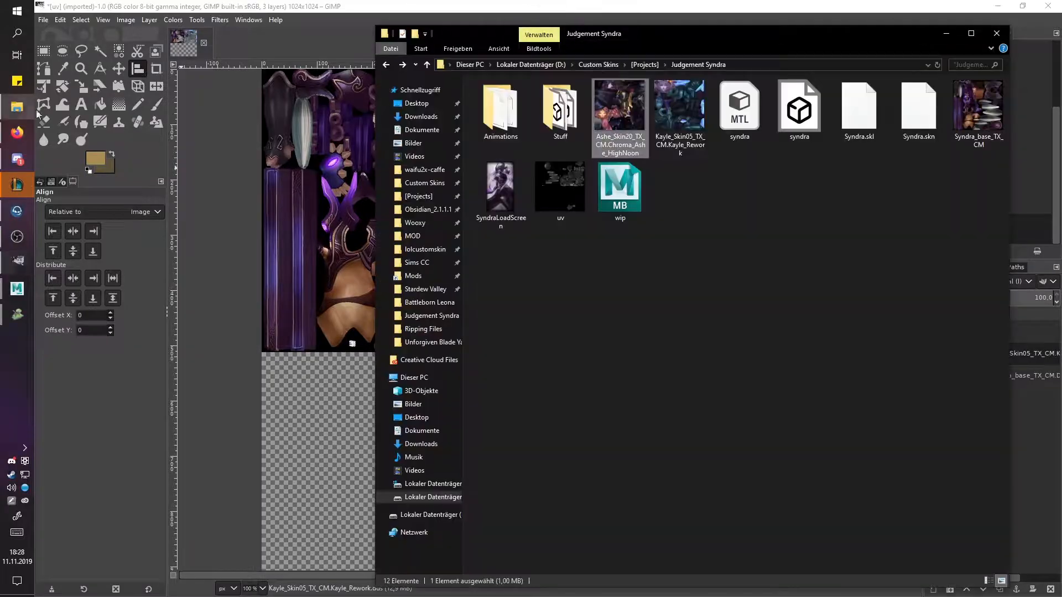
pyautogui.doubleClick(543, 101)
pyautogui.moveTo(621, 107); pyautogui.dragTo(350, 212)
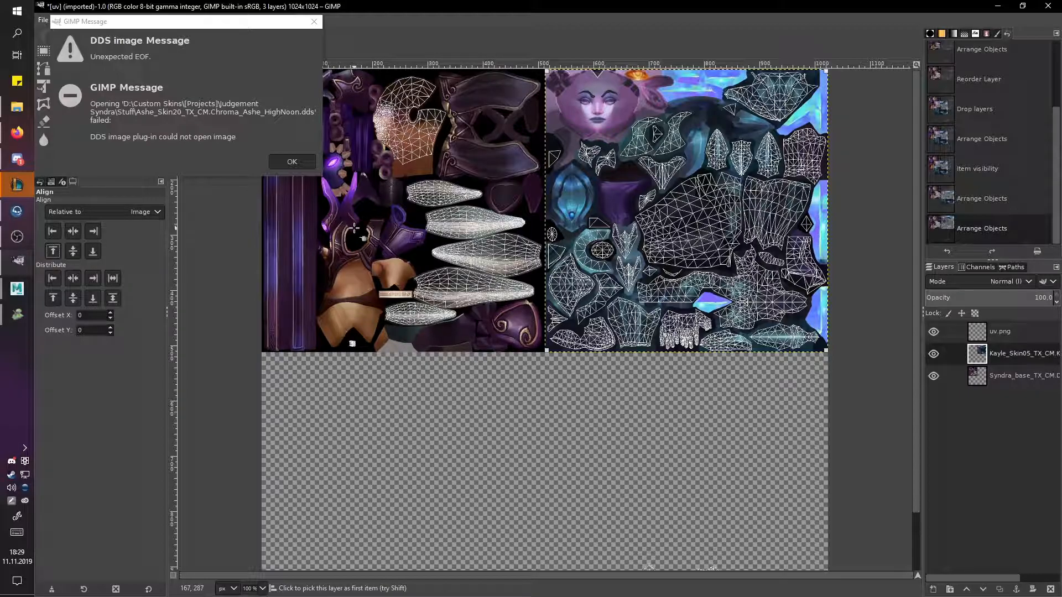
pyautogui.click(292, 162)
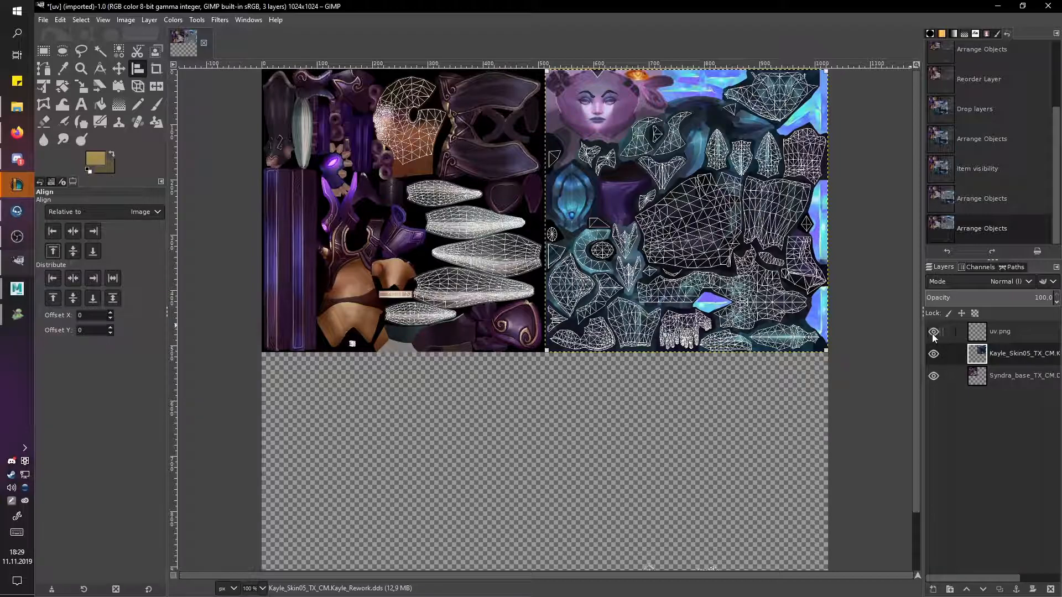
# Step: Hide the uv.png layer so only the Kayle and Syndra textures show, and activate the Move tool
pyautogui.click(933, 332)
pyautogui.scroll(-3, 678, 372)
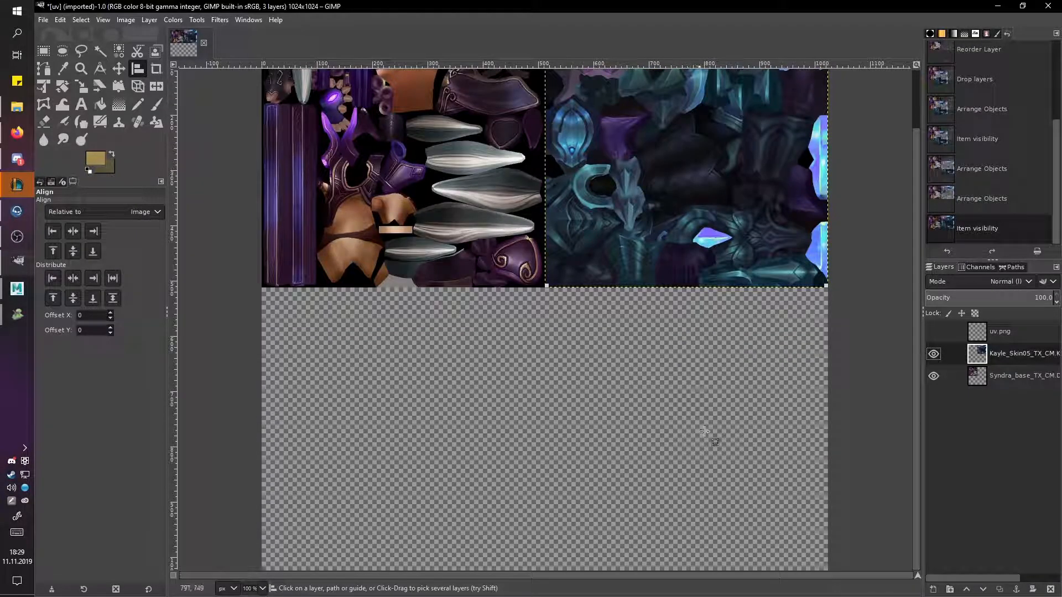
pyautogui.click(933, 332)
pyautogui.click(931, 332)
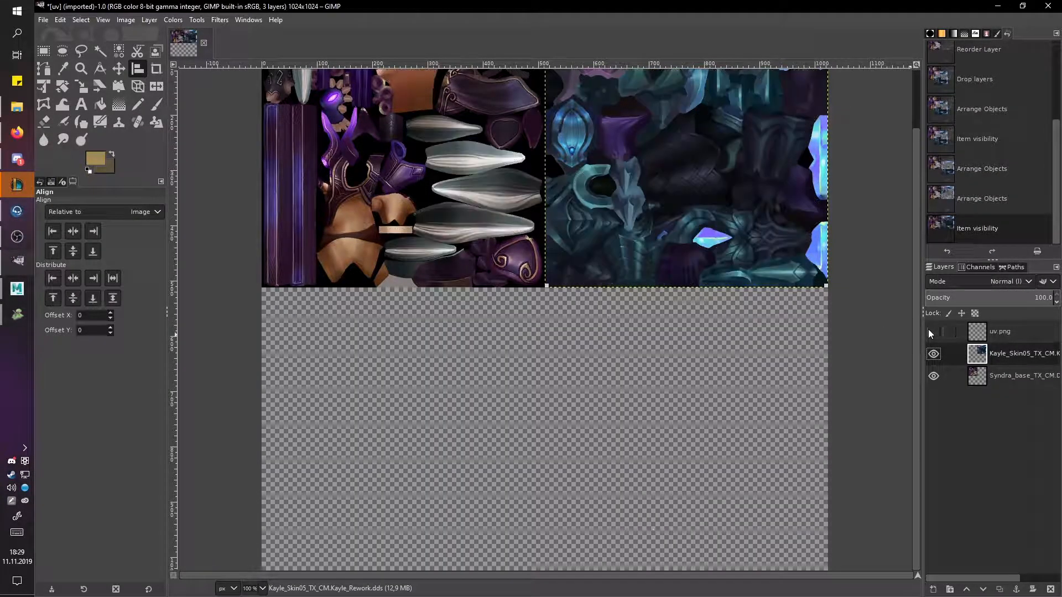
pyautogui.scroll(3, 202, 178)
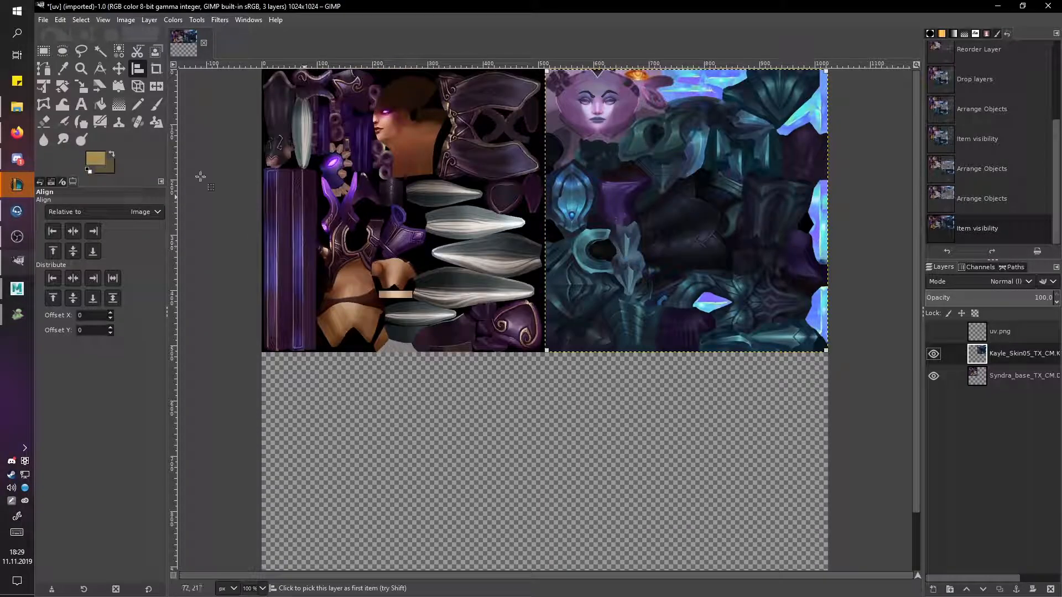
pyautogui.click(123, 68)
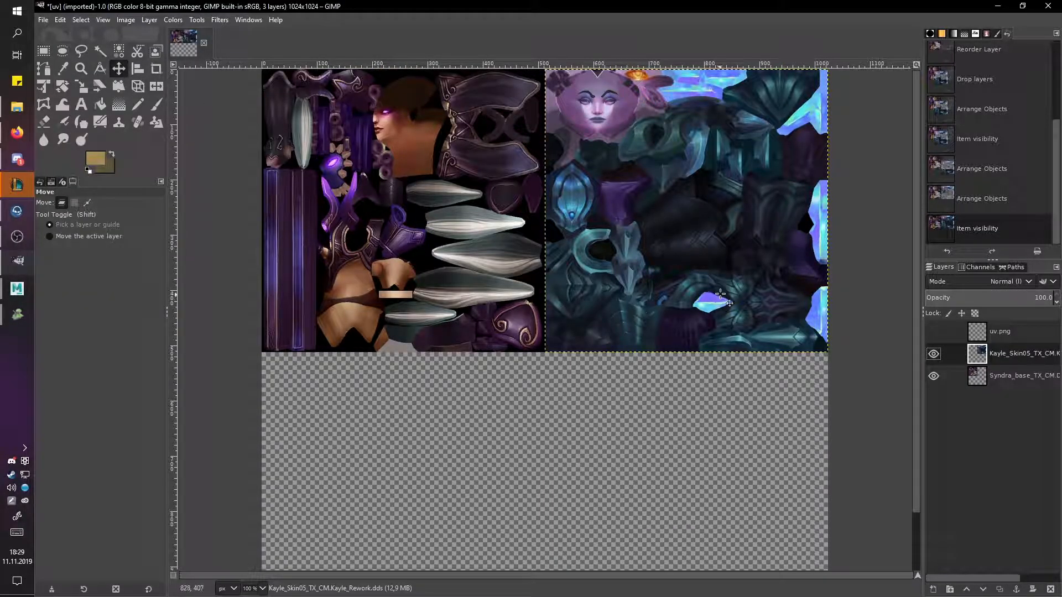
# Step: Export the image over the existing Syndra_base_TX_CM.DDS in the Judgement Syndra folder, agreeing to replace the file
pyautogui.click(42, 21)
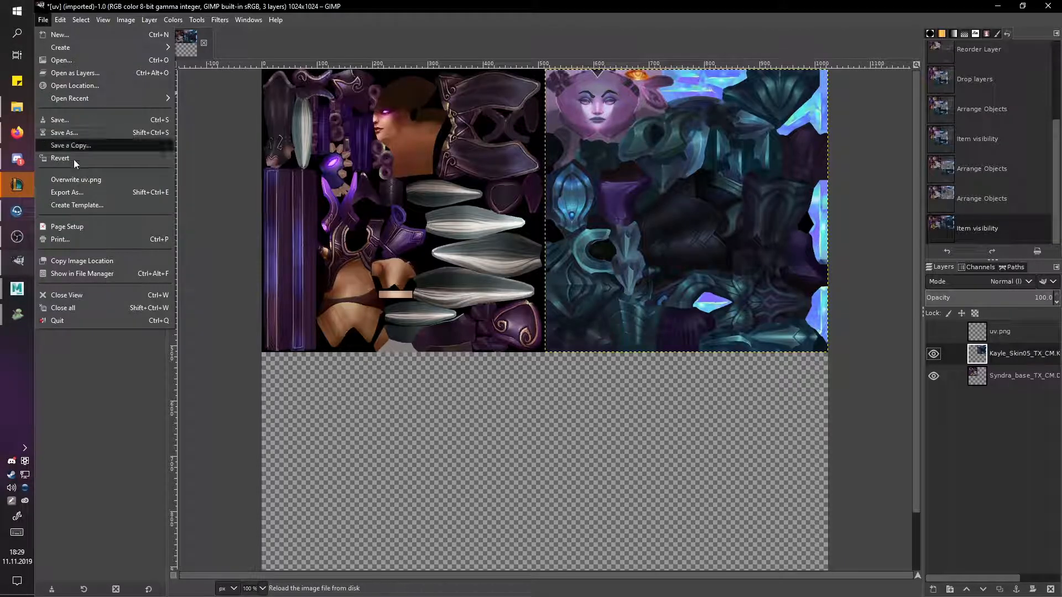
pyautogui.click(77, 192)
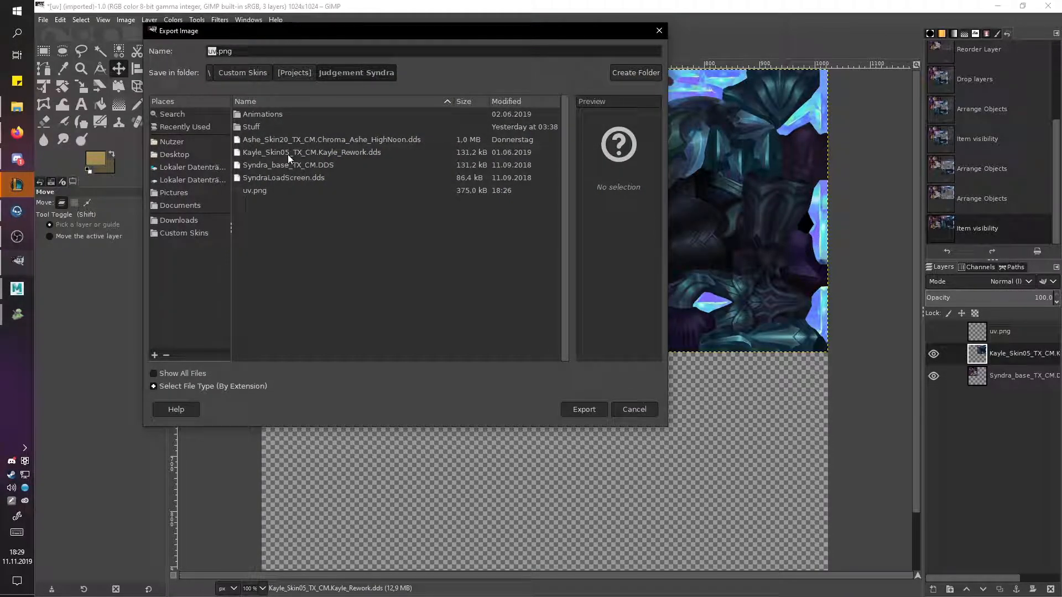
pyautogui.click(287, 155)
pyautogui.click(300, 164)
pyautogui.press('Return')
pyautogui.click(454, 281)
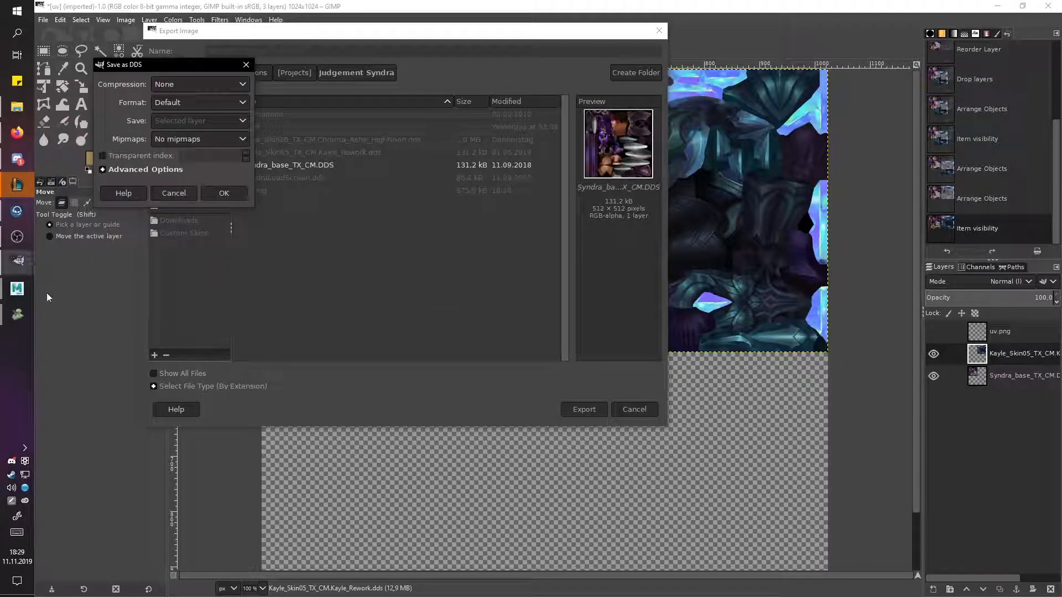
# Step: Set the DDS compression to BC3 / DXT5 with Generate mipmaps, and complete the export
pyautogui.click(176, 81)
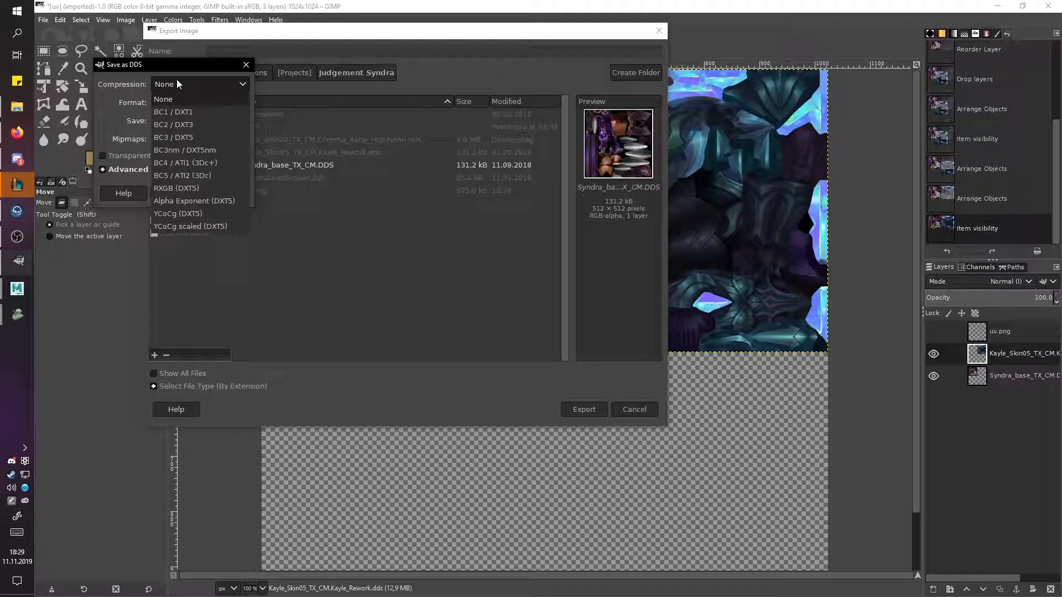
pyautogui.click(202, 138)
pyautogui.click(182, 140)
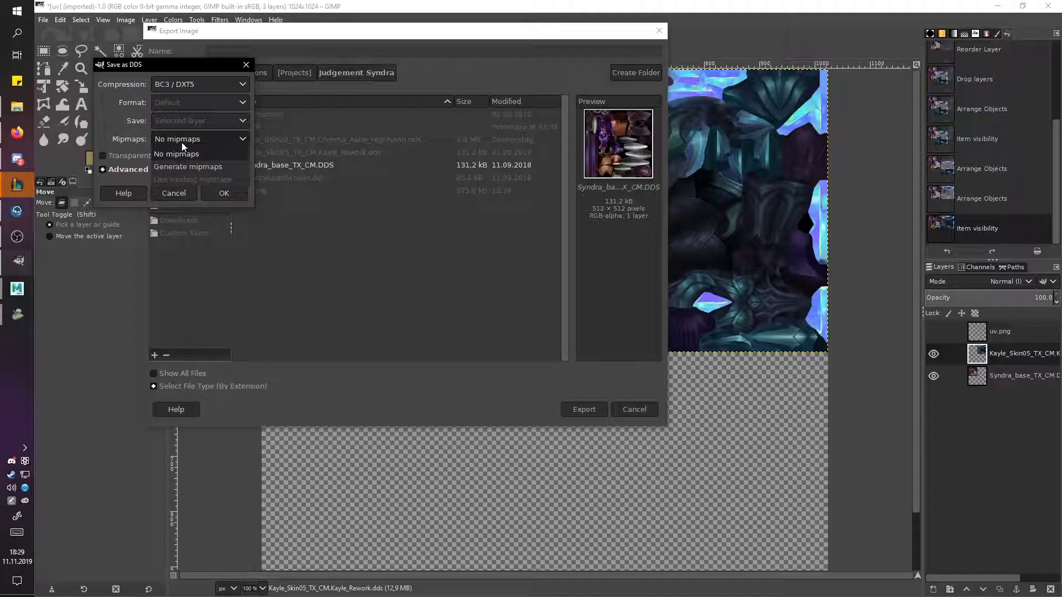
pyautogui.click(188, 165)
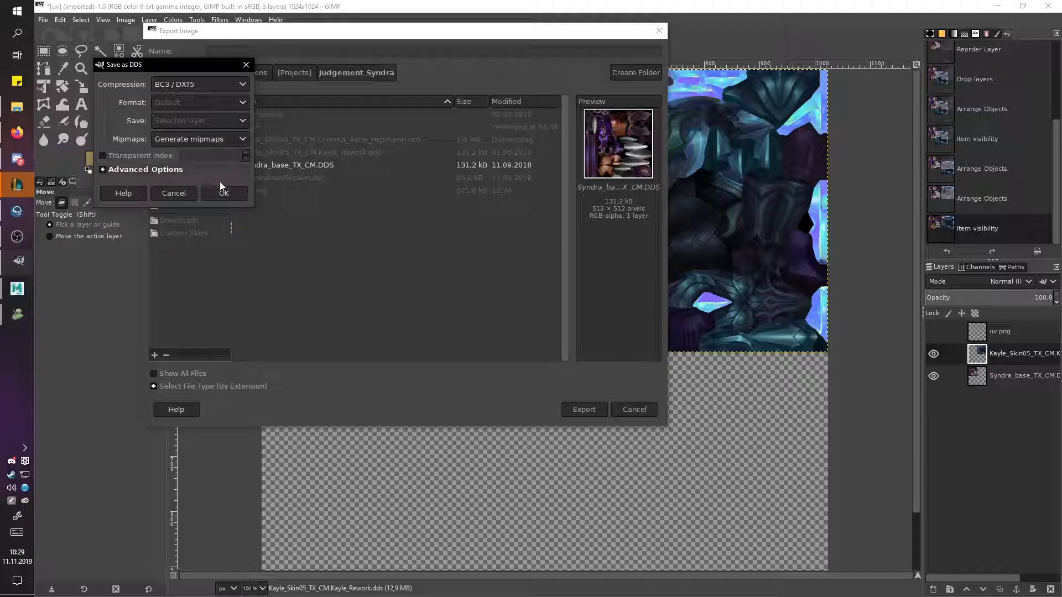
pyautogui.click(230, 194)
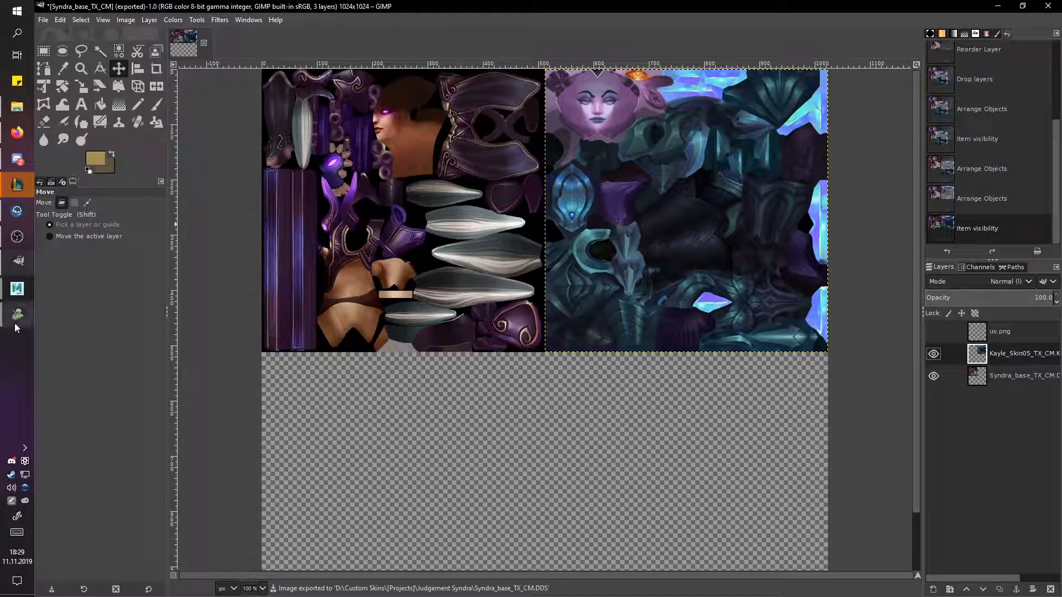
# Step: Switch to the Model viewer and update the textures on the displayed model
pyautogui.moveTo(15, 318)
pyautogui.click(60, 358)
pyautogui.click(965, 584)
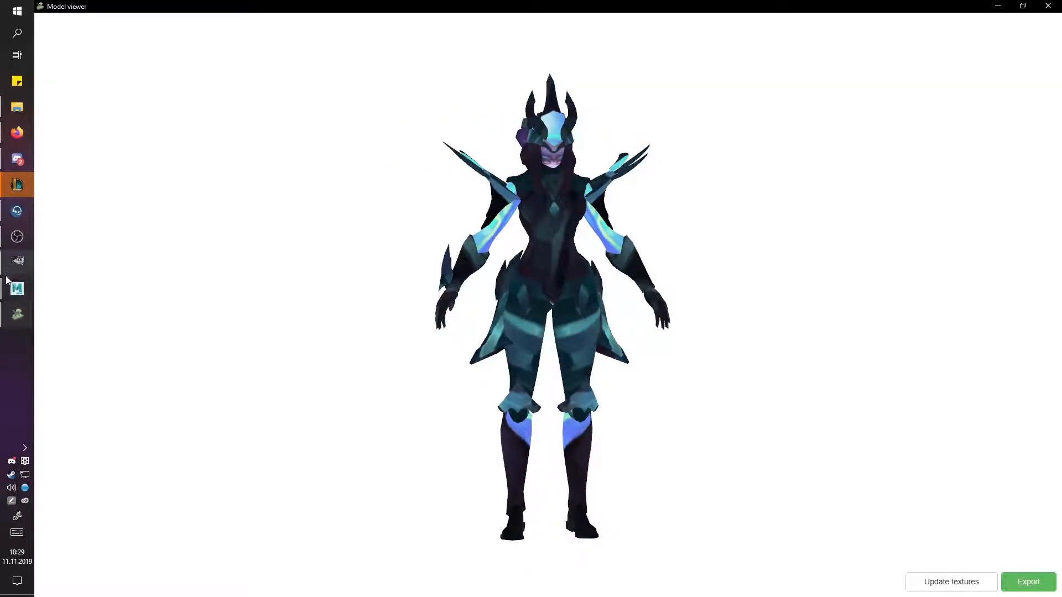
# Step: Switch to Maya, open the UV Editor for the transformSyndra1 mesh and select its whole UV layout in face mode to check it
pyautogui.moveTo(17, 289)
pyautogui.click(82, 326)
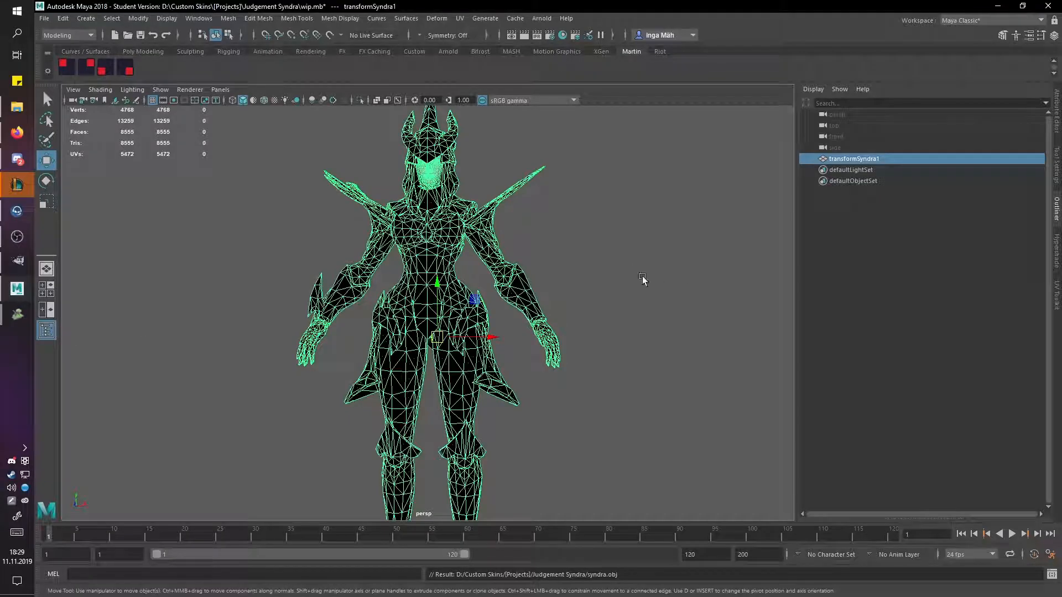
pyautogui.click(137, 51)
pyautogui.click(803, 68)
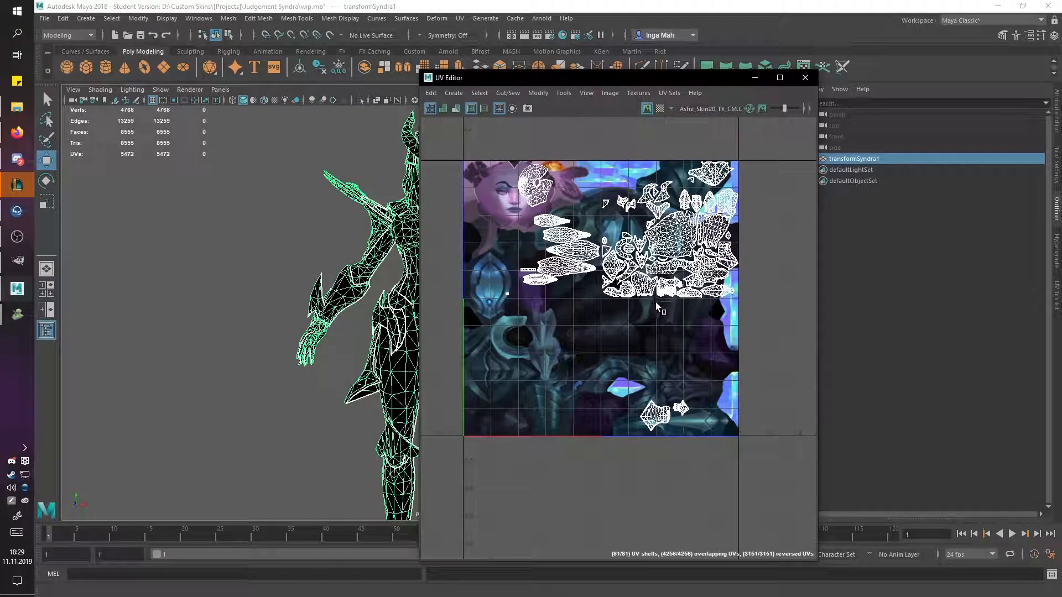
pyautogui.moveTo(416, 115); pyautogui.dragTo(417, 115)
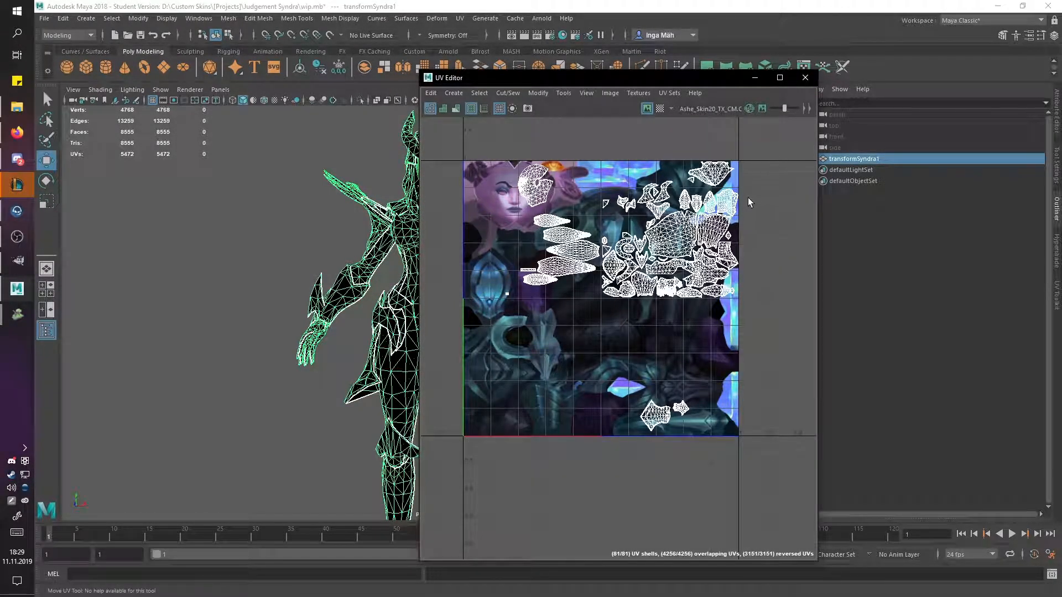
pyautogui.press('F11')
pyautogui.moveTo(771, 490); pyautogui.dragTo(421, 118)
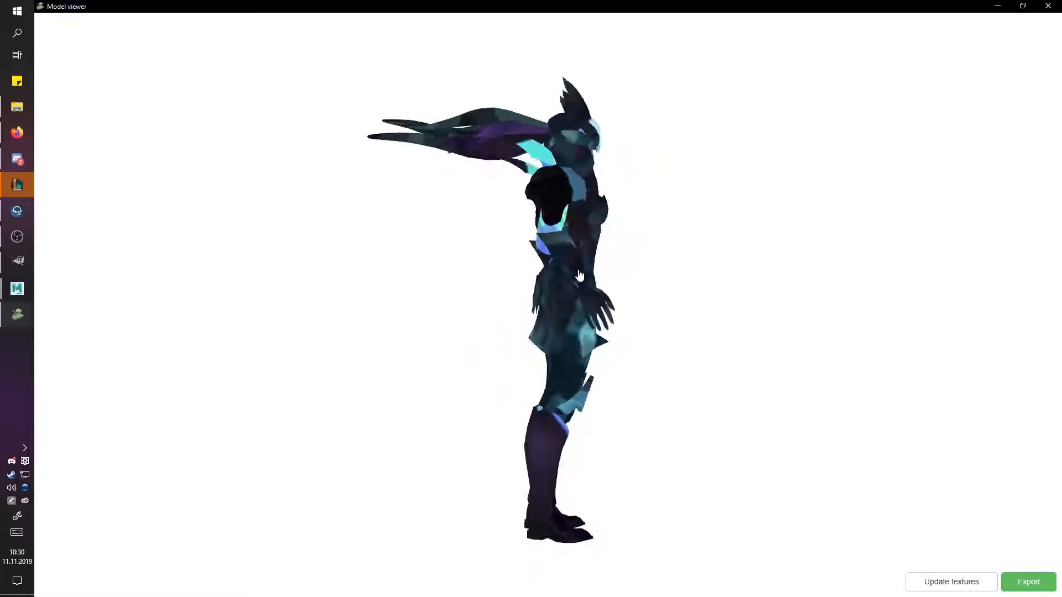
# Step: Reload syndra.obj from the Judgement Syndra folder in the Model viewer, with Syndra_base_TX_CM.DDS assigned to its material
pyautogui.click(1048, 7)
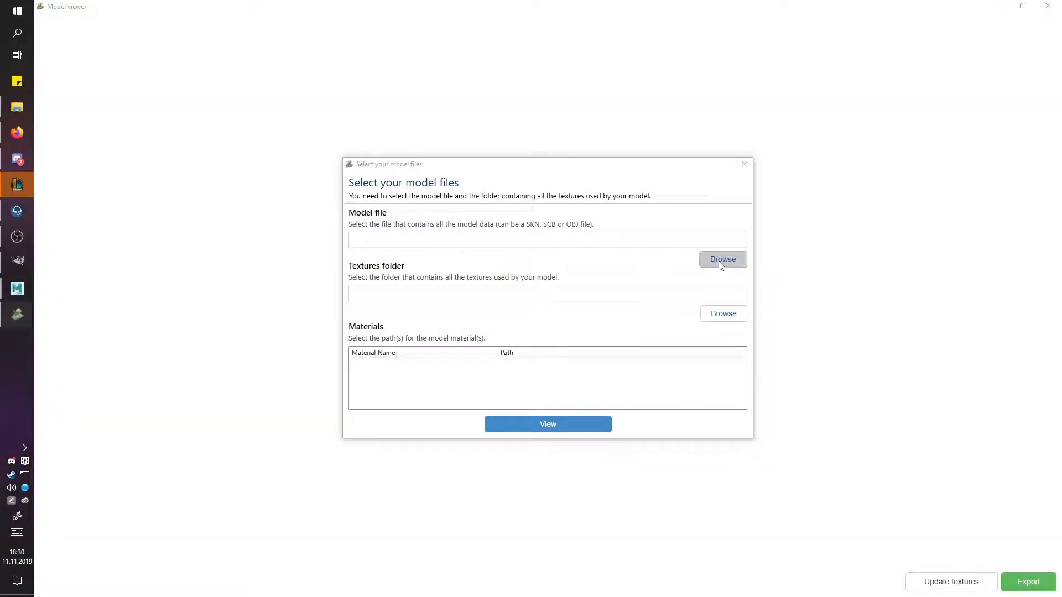
pyautogui.click(720, 260)
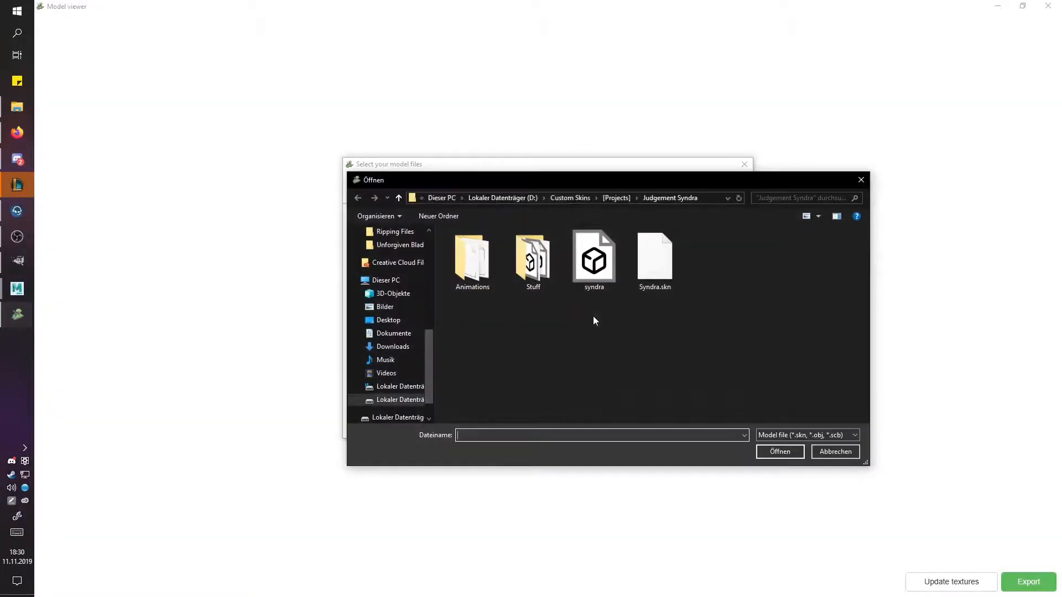
pyautogui.doubleClick(600, 274)
pyautogui.click(447, 367)
pyautogui.click(444, 367)
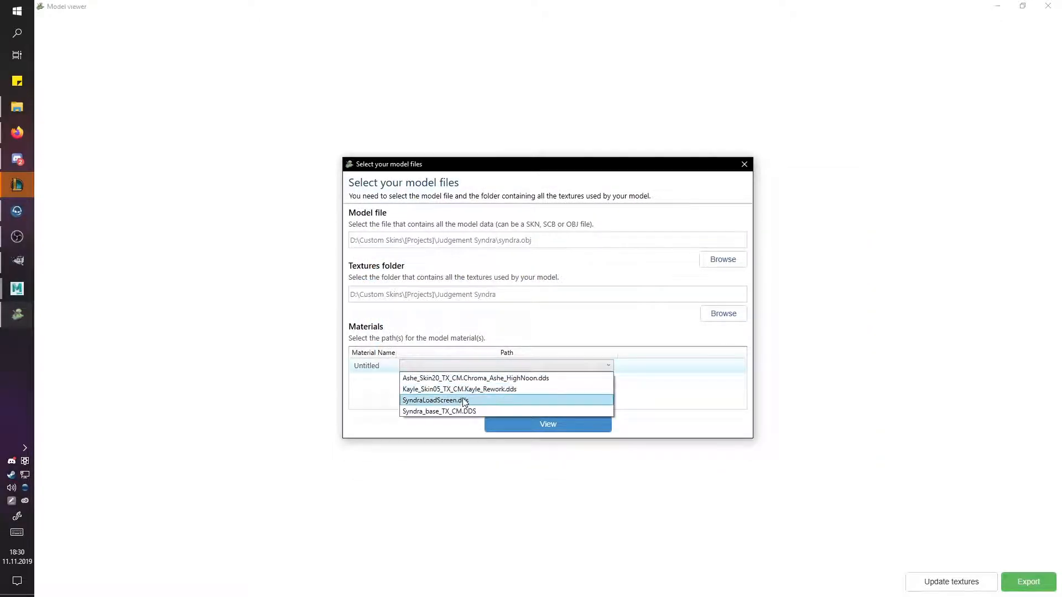
pyautogui.click(452, 411)
pyautogui.click(500, 425)
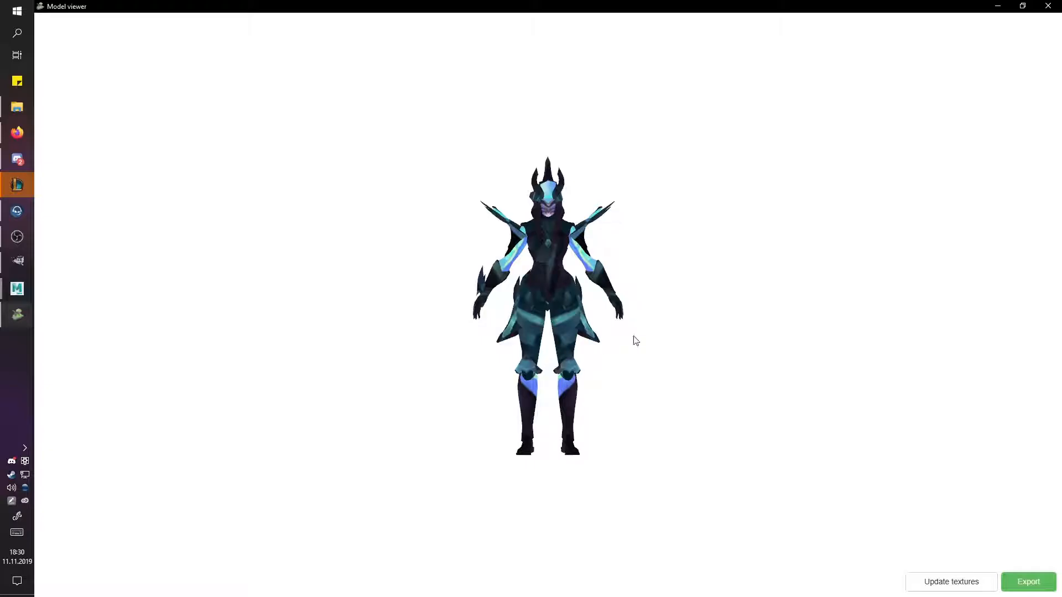
# Step: Switch to GIMP, expand the Kayle texture layer to the image size and export again to Syndra_base_TX_CM.DDS
pyautogui.click(17, 261)
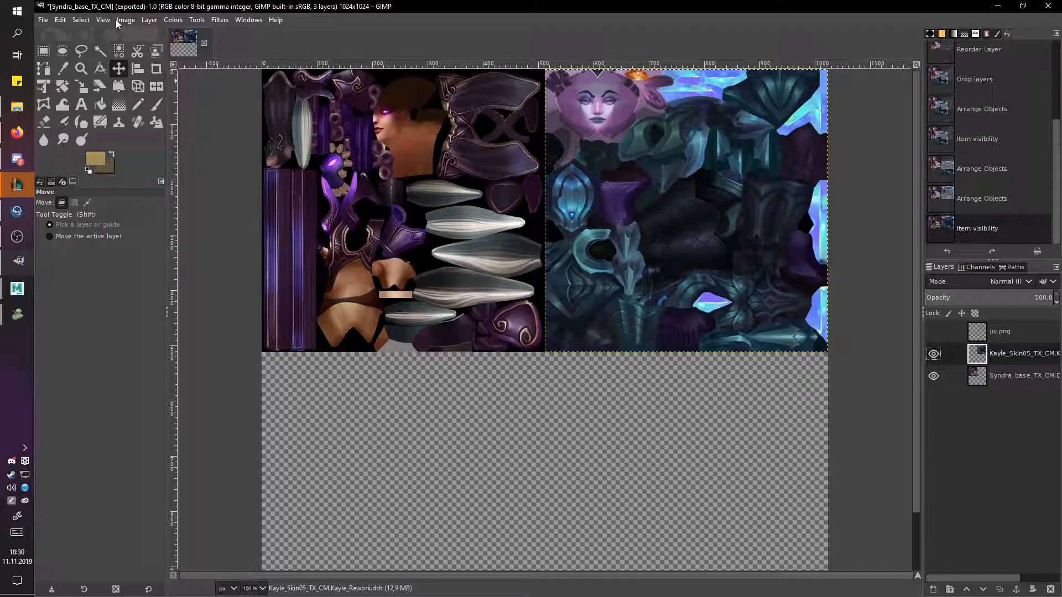
pyautogui.click(151, 20)
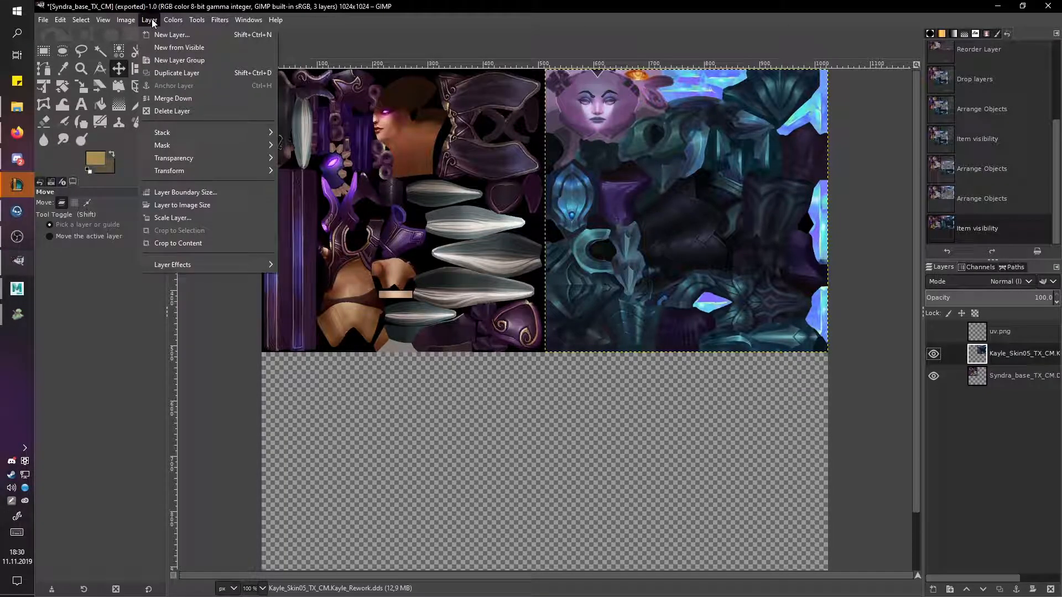
pyautogui.click(198, 205)
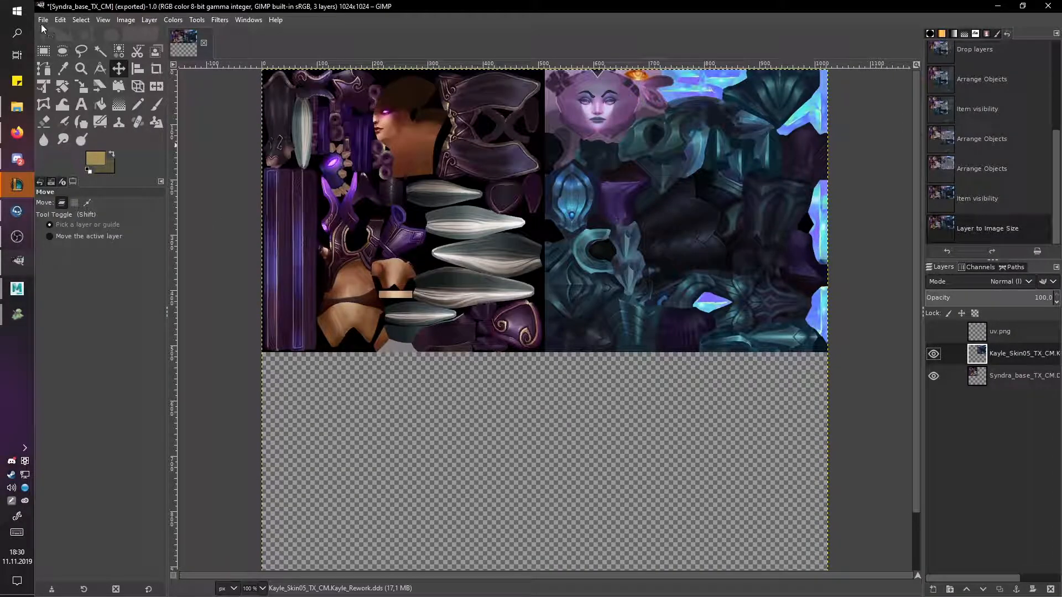
pyautogui.click(43, 20)
pyautogui.click(87, 180)
# Step: Refresh the model's textures in the Model viewer and inspect the result up close
pyautogui.click(17, 314)
pyautogui.click(922, 577)
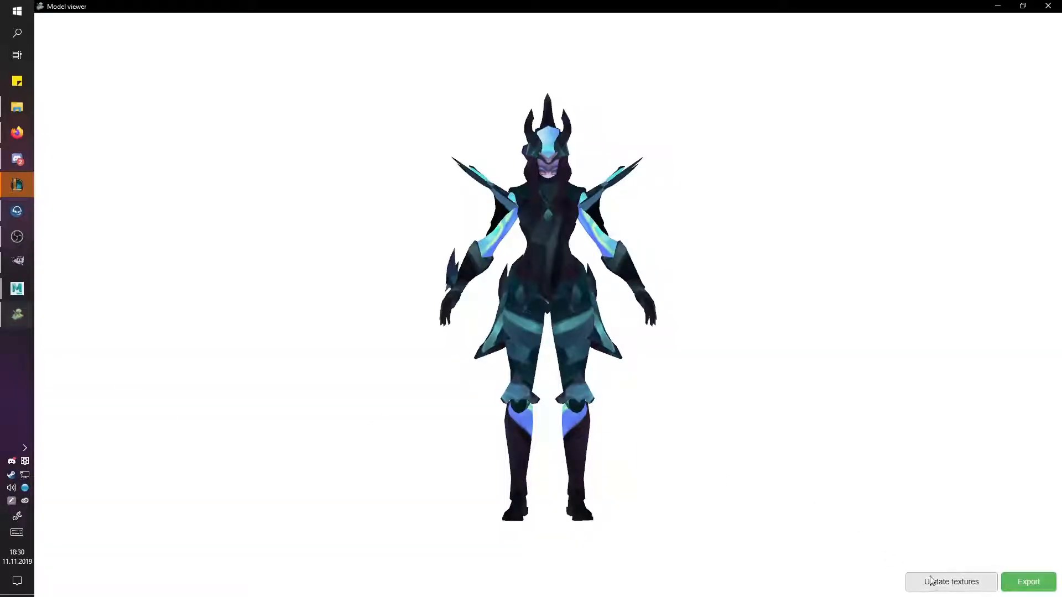
pyautogui.scroll(2, 618, 306)
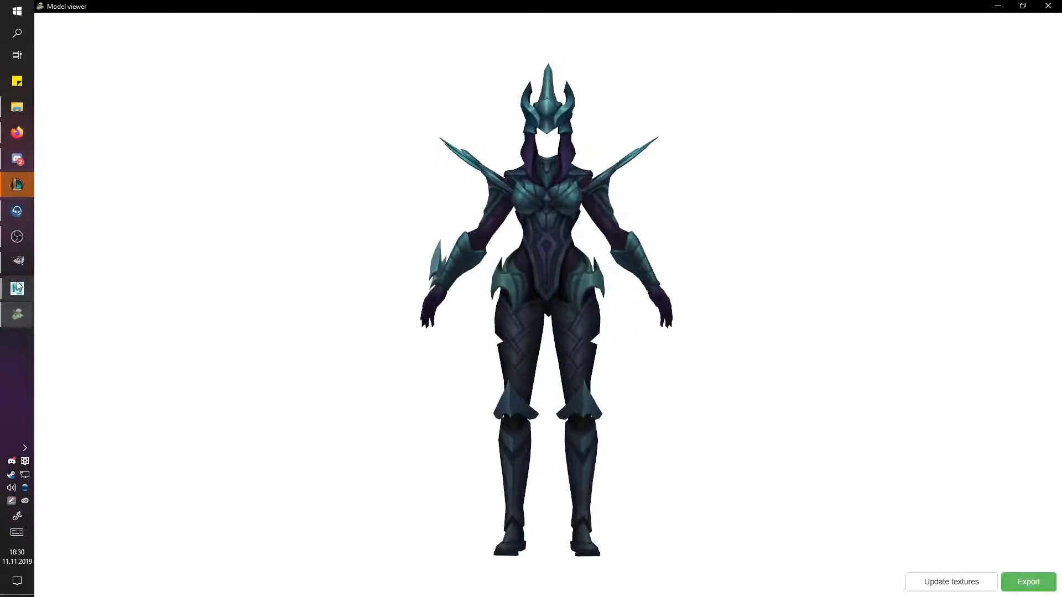
# Step: In GIMP, create a new layer from the visible Kayle and Syndra textures and export it again to Syndra_base_TX_CM.DDS
pyautogui.click(17, 260)
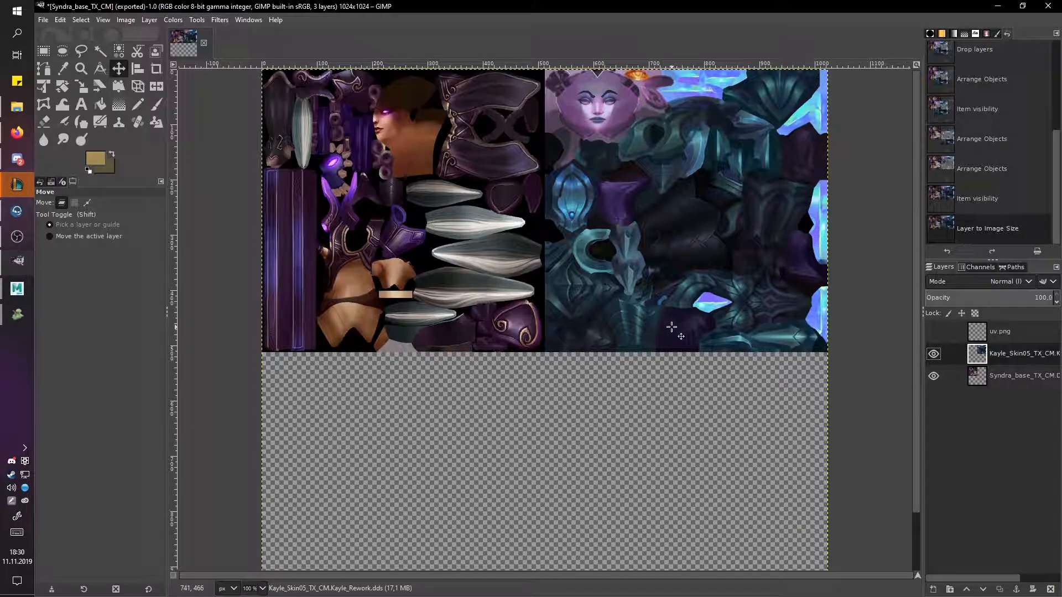
pyautogui.rightClick(998, 355)
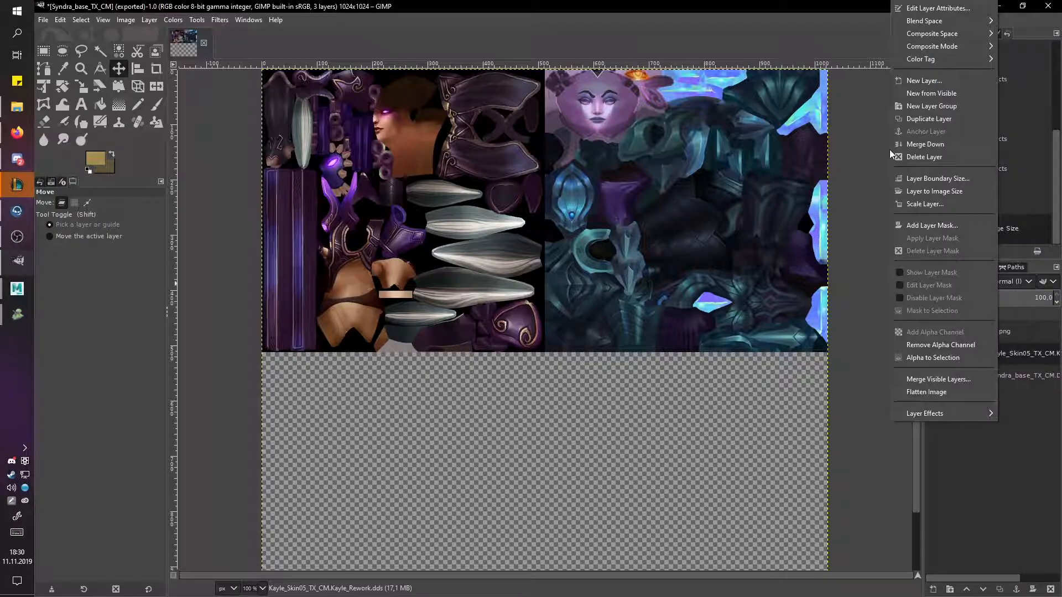
pyautogui.click(956, 91)
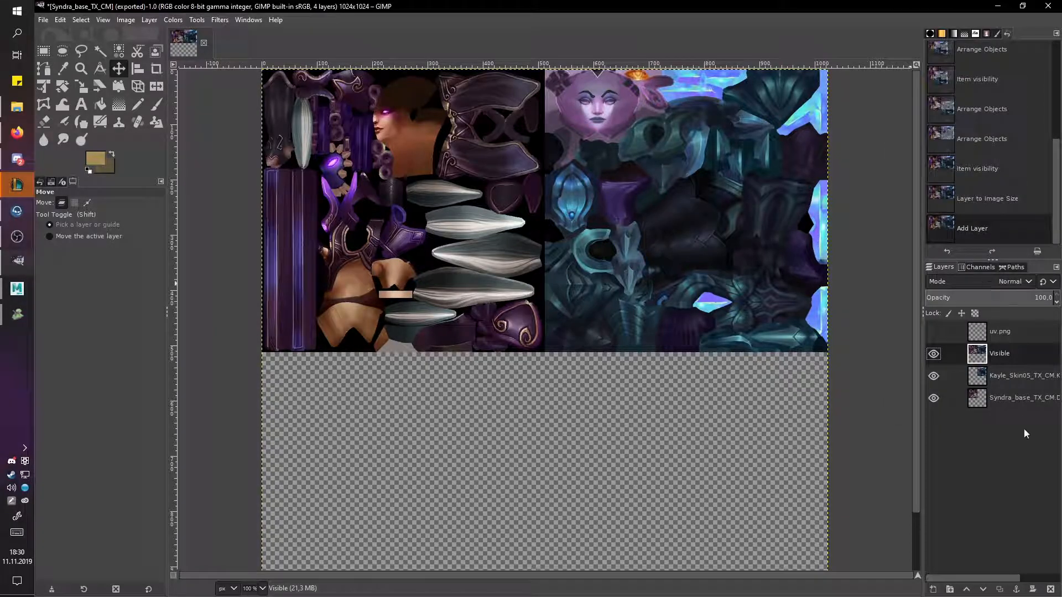
pyautogui.click(42, 20)
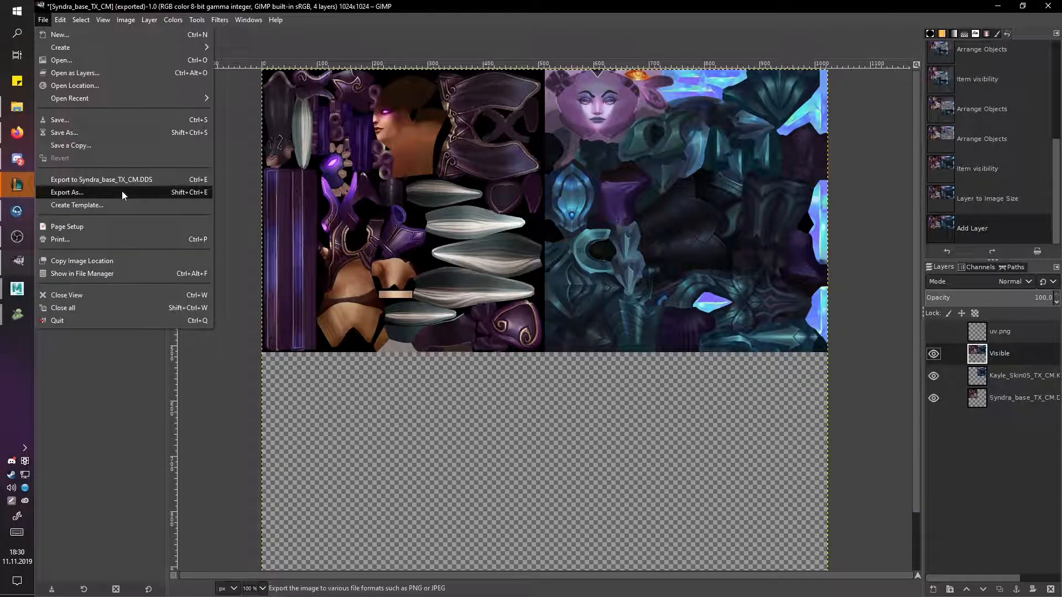
pyautogui.click(126, 181)
# Step: Update the textures in the Model viewer again and rotate the model to check the merged texture
pyautogui.moveTo(17, 314)
pyautogui.click(105, 364)
pyautogui.click(915, 581)
pyautogui.moveTo(569, 294)
pyautogui.mouseDown()
pyautogui.moveTo(594, 291)
pyautogui.moveTo(571, 298)
pyautogui.mouseUp()
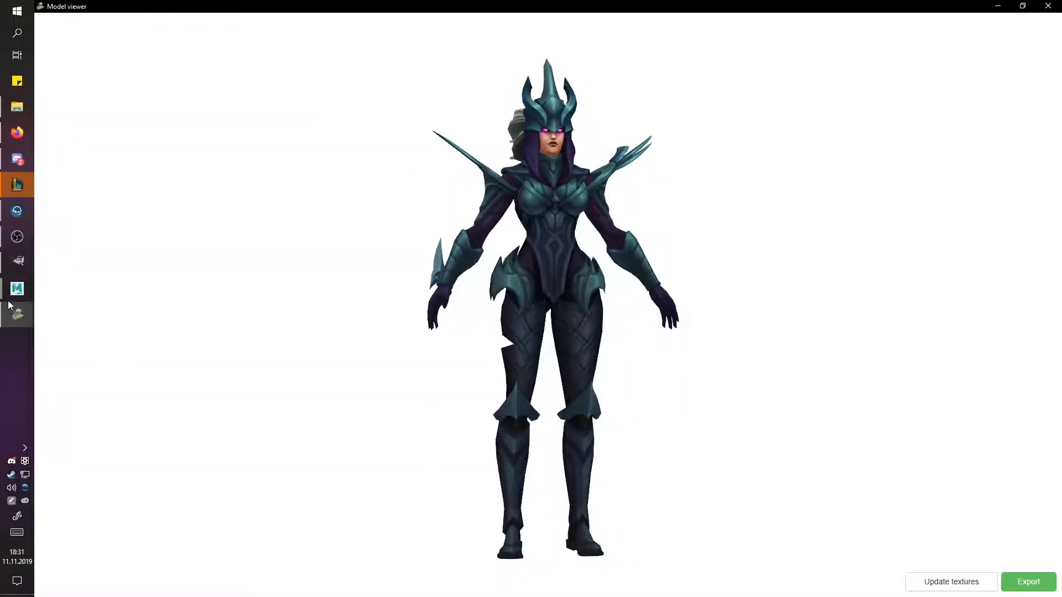
# Step: Switch to GIMP, delete the Visible layer and merge the Kayle_Skin05_TX_CM layer down onto the Syndra_base_TX_CM layer
pyautogui.click(17, 261)
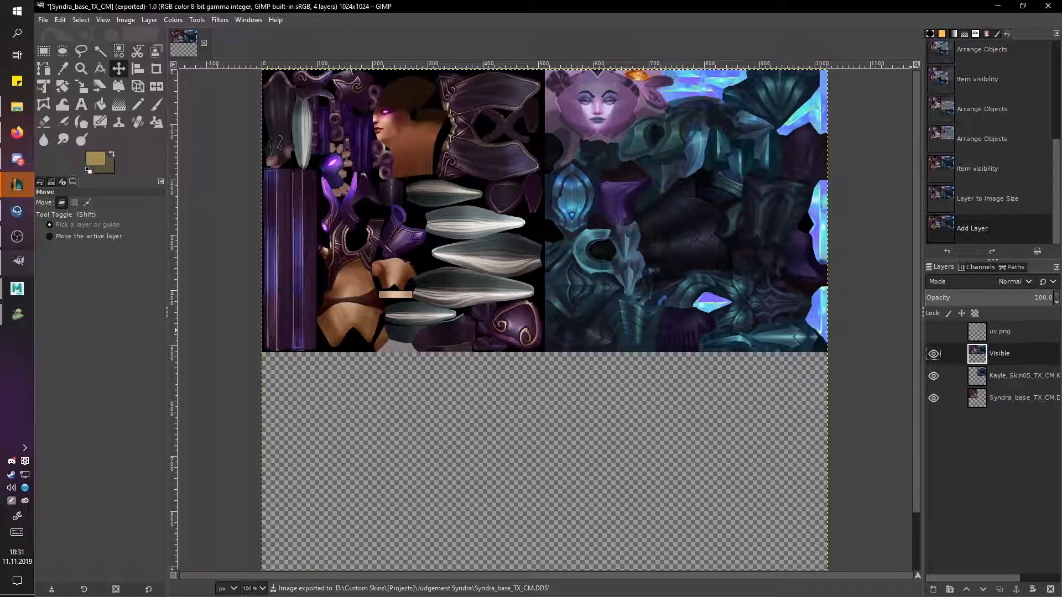
pyautogui.click(1051, 589)
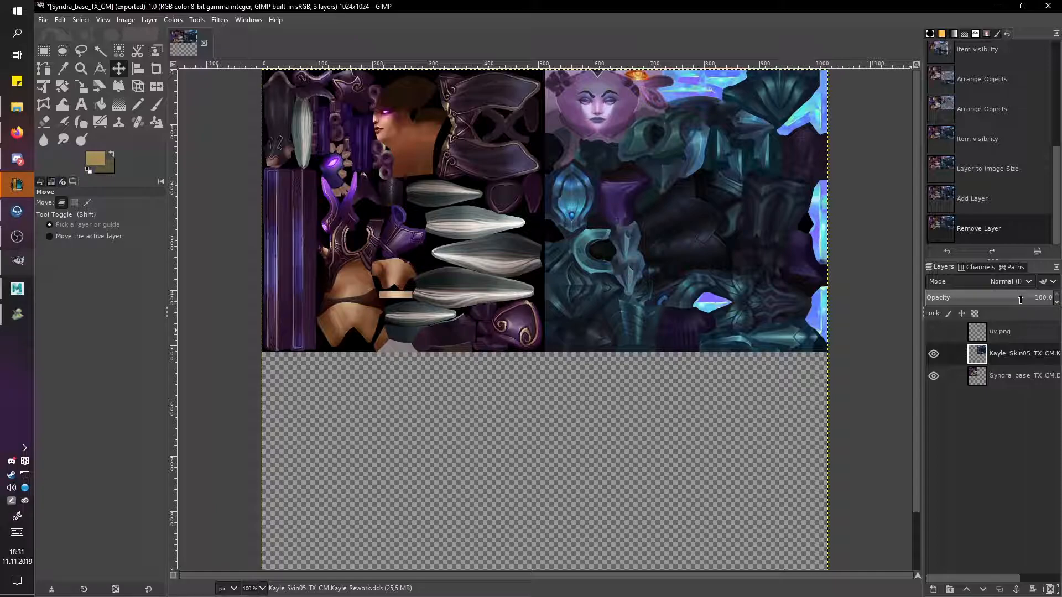
pyautogui.rightClick(999, 356)
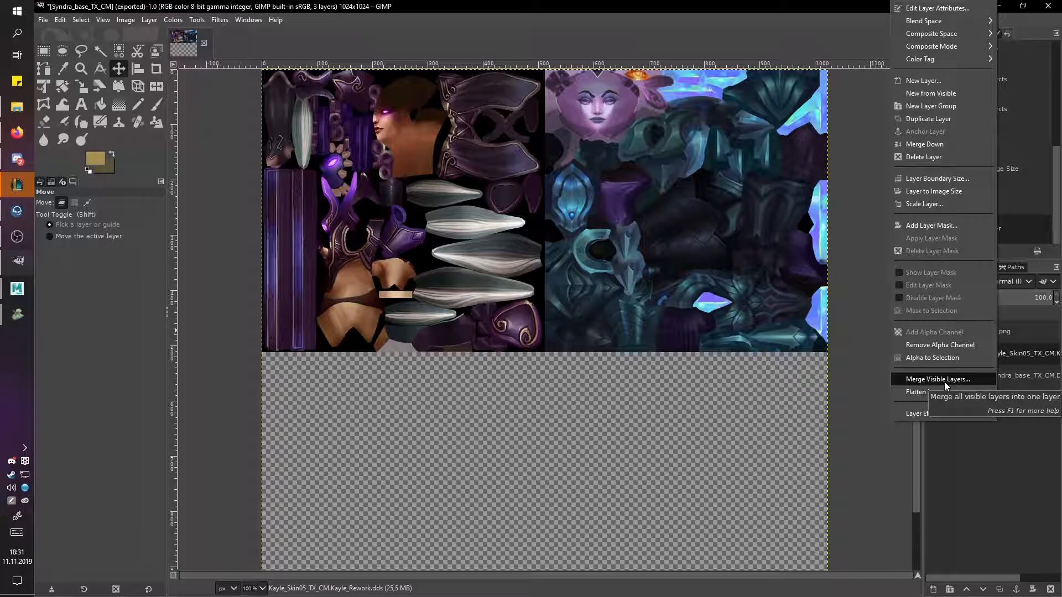
pyautogui.click(940, 144)
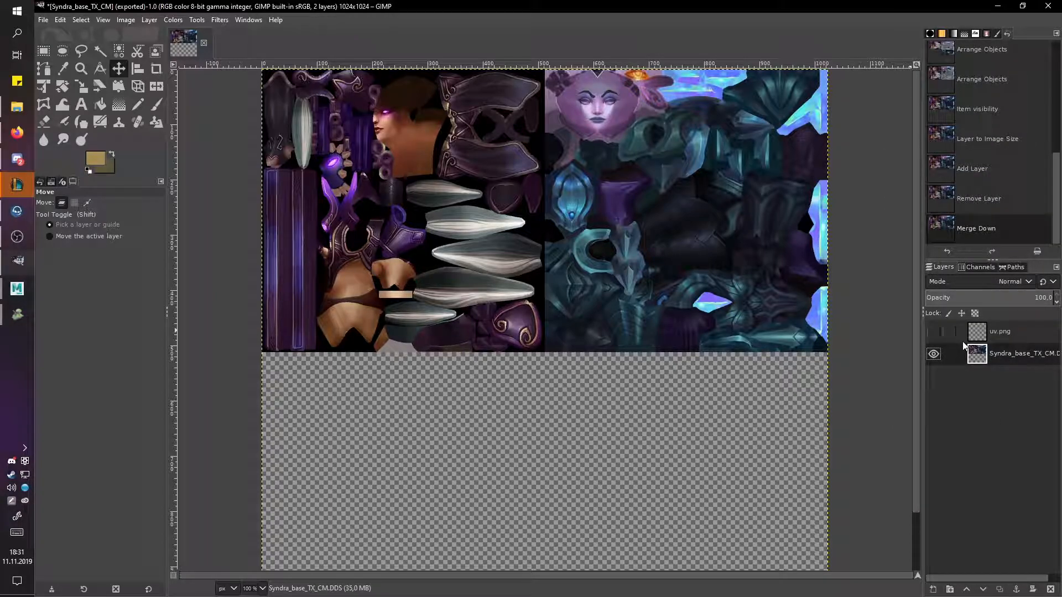
# Step: Switch to the Model viewer and examine the helmet, face and hair from several angles
pyautogui.click(17, 314)
pyautogui.click(94, 363)
pyautogui.scroll(5, 577, 214)
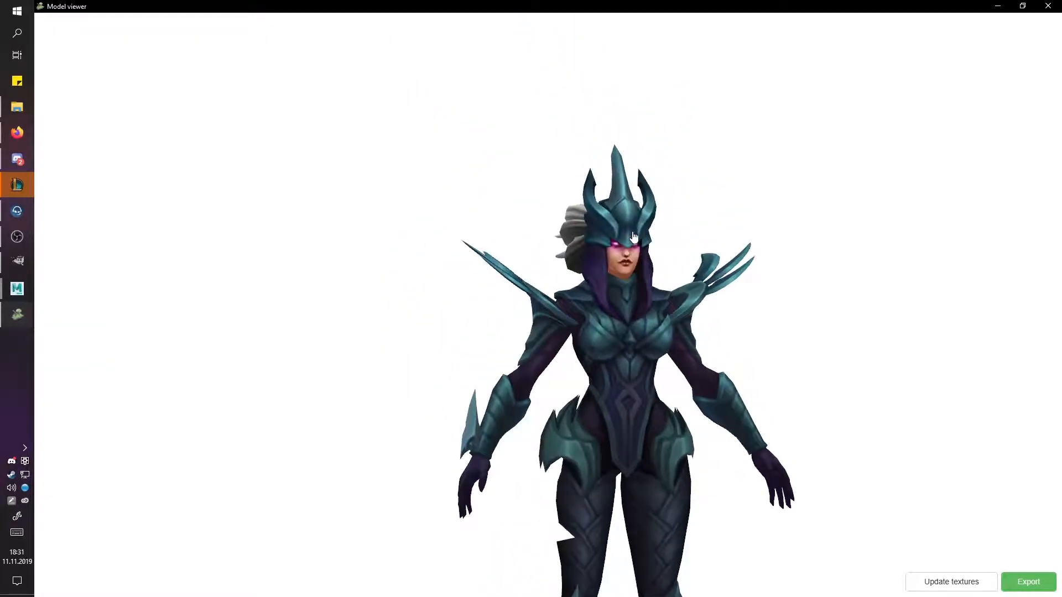
pyautogui.scroll(2, 637, 266)
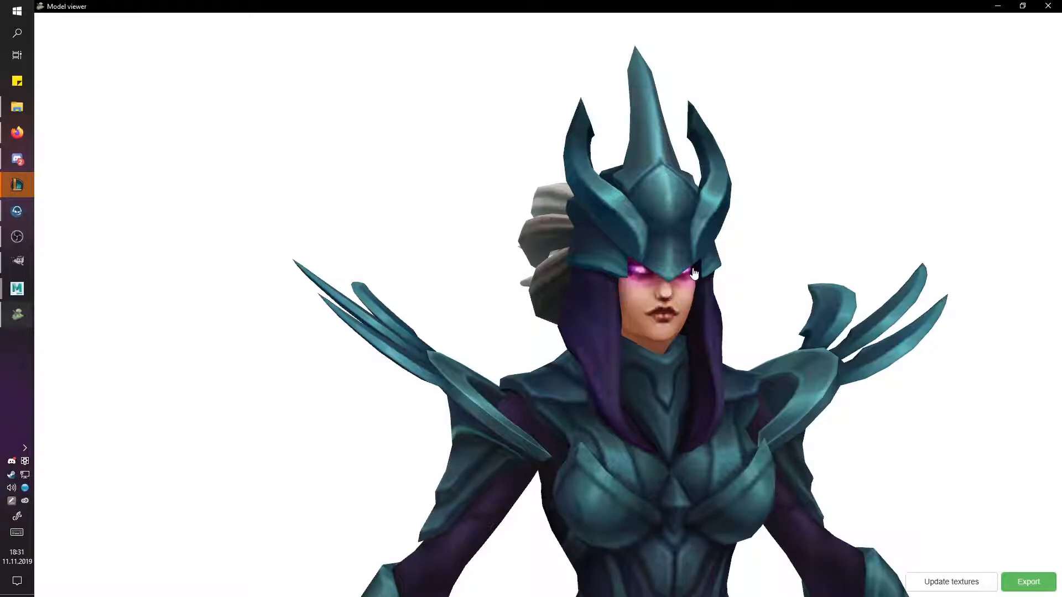
pyautogui.scroll(-5, 692, 269)
pyautogui.moveTo(659, 266)
pyautogui.mouseDown()
pyautogui.moveTo(673, 266)
pyautogui.moveTo(647, 264)
pyautogui.moveTo(658, 275)
pyautogui.mouseUp()
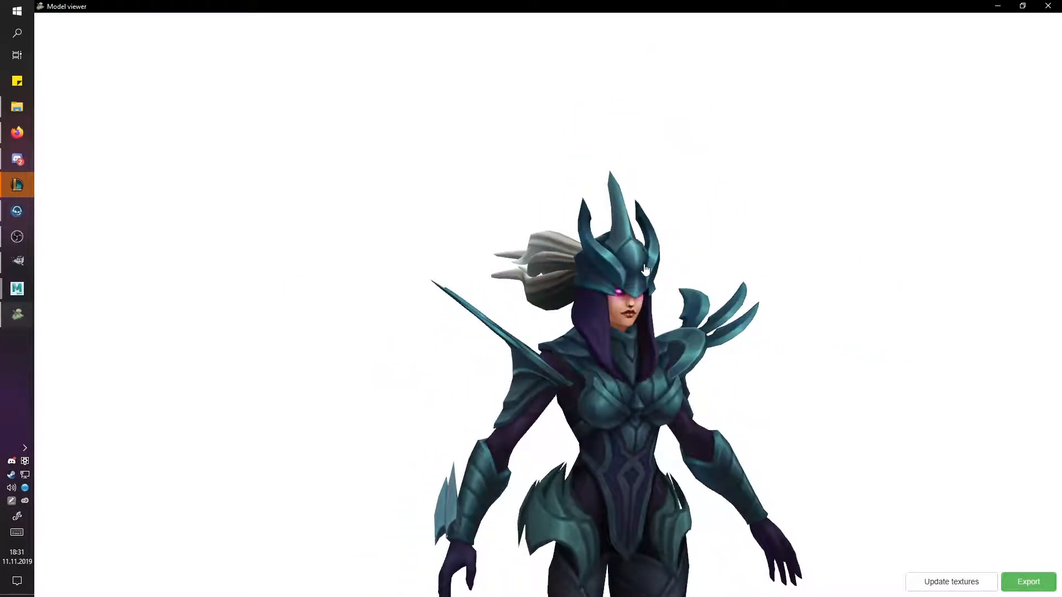
pyautogui.moveTo(670, 292)
pyautogui.mouseDown()
pyautogui.moveTo(680, 295)
pyautogui.moveTo(669, 296)
pyautogui.mouseUp()
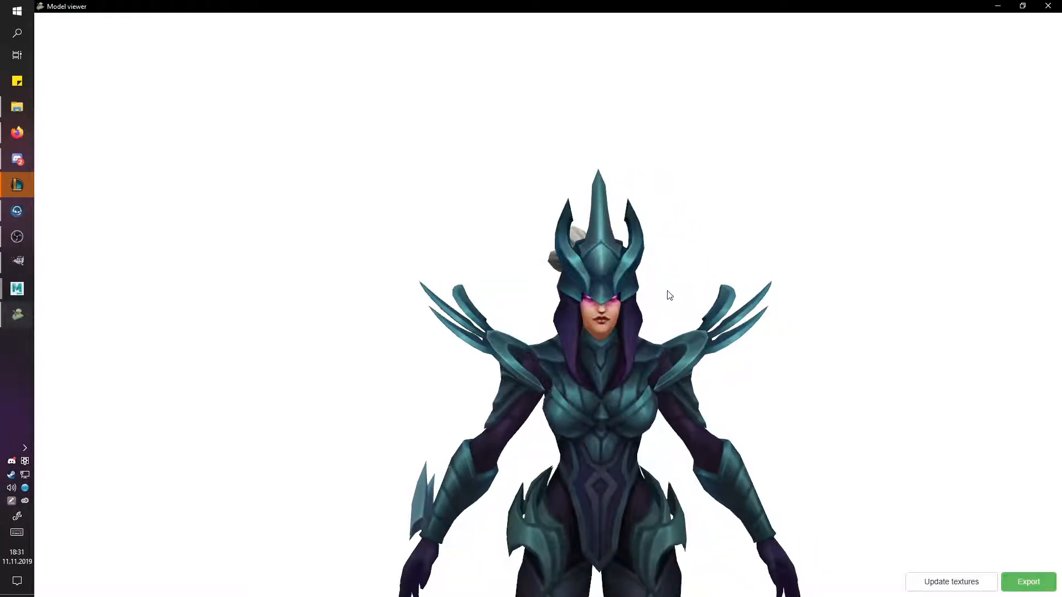
pyautogui.moveTo(636, 245); pyautogui.dragTo(418, 220)
# Step: Return to GIMP, activate the Free Select tool and show the uv.png layer over the hair strands of the texture
pyautogui.click(17, 260)
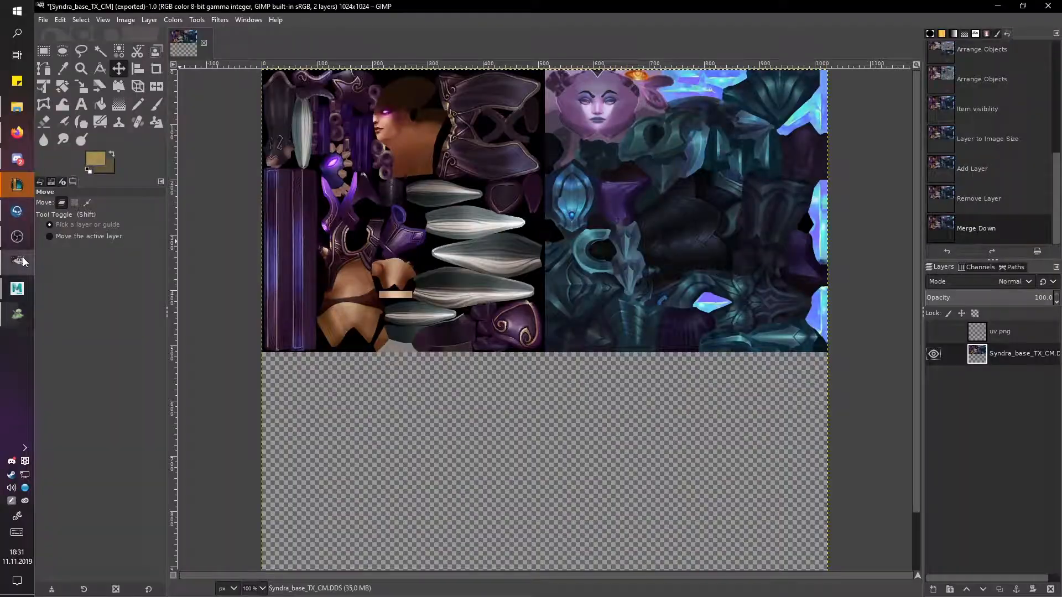
pyautogui.click(84, 54)
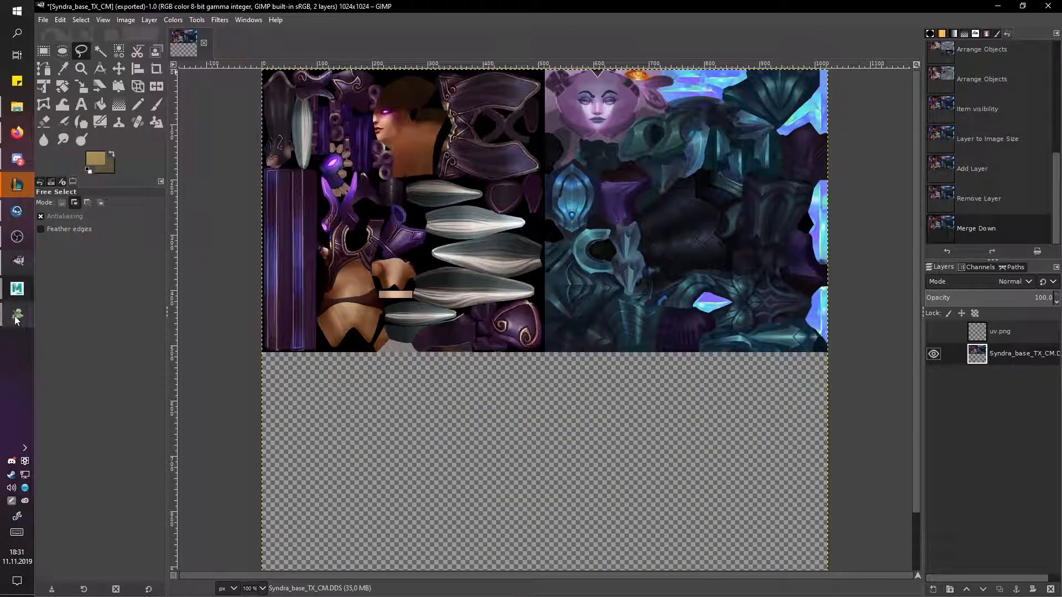
pyautogui.click(18, 218)
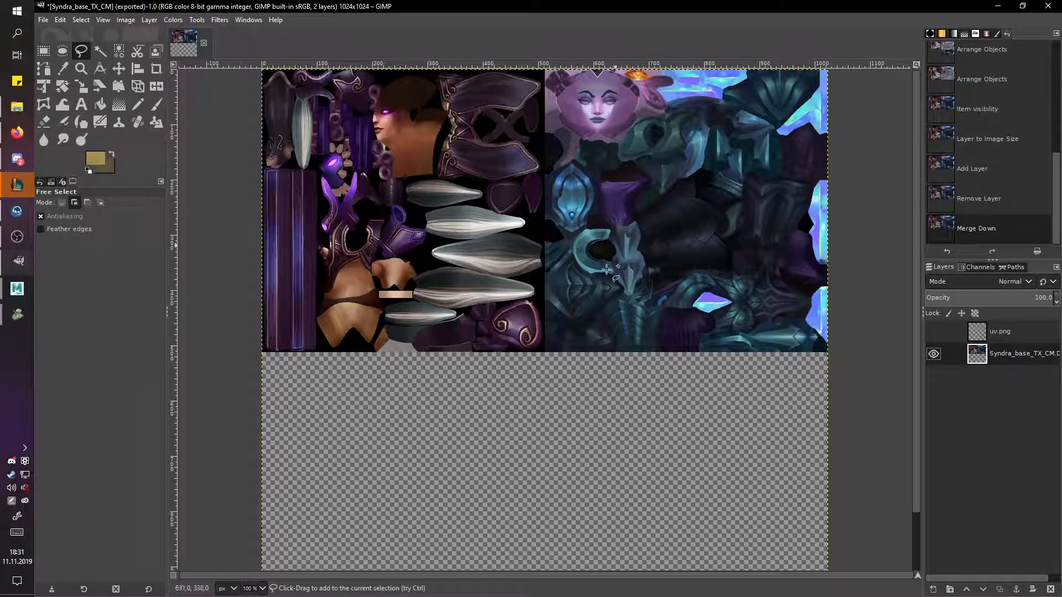
pyautogui.click(264, 589)
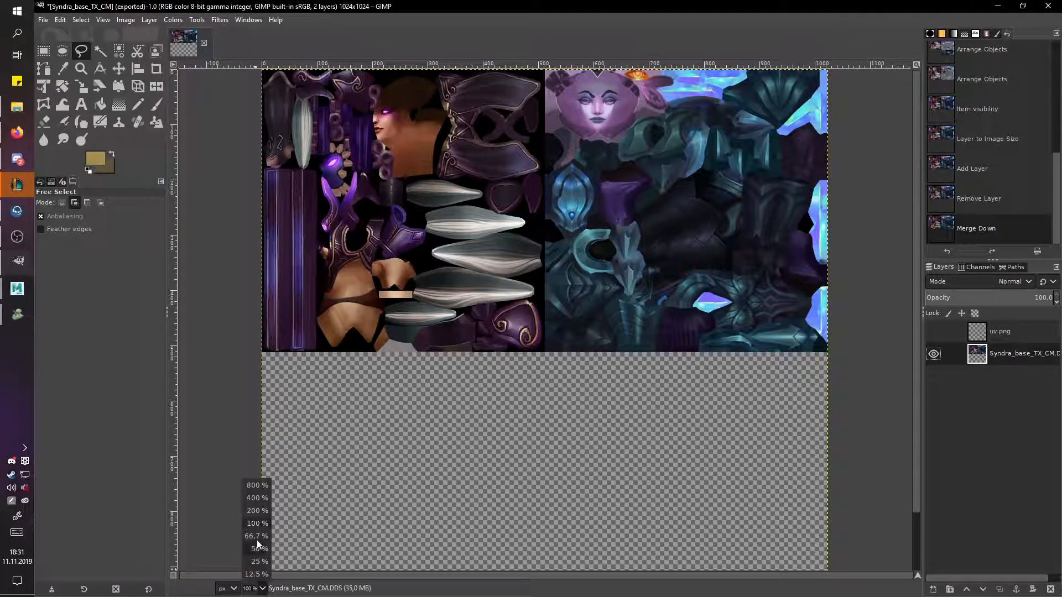
pyautogui.click(253, 512)
pyautogui.moveTo(463, 575); pyautogui.dragTo(393, 575)
pyautogui.scroll(-1, 514, 422)
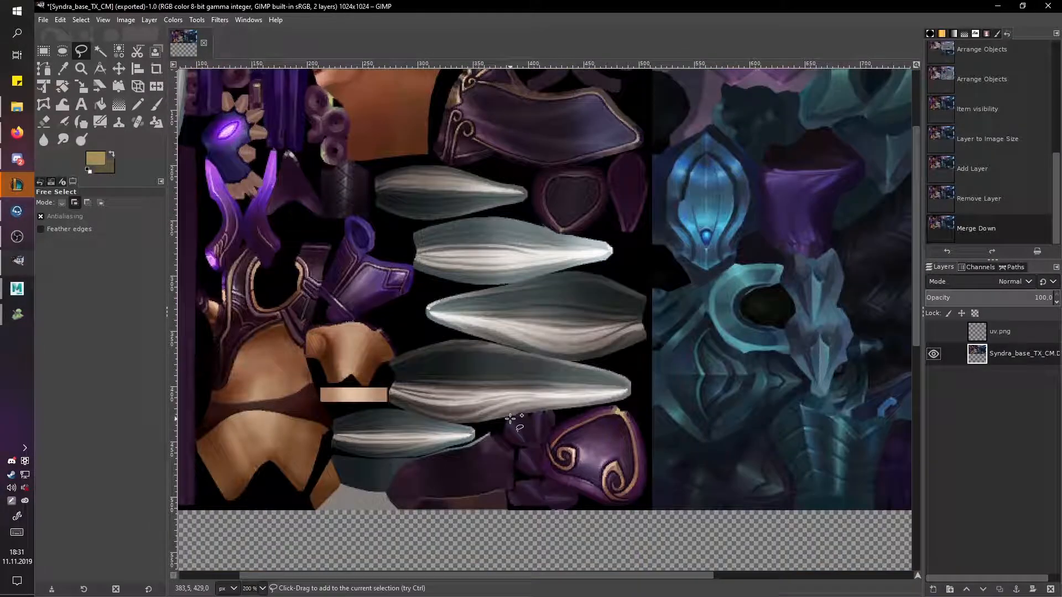
pyautogui.click(933, 331)
pyautogui.scroll(1, 267, 492)
pyautogui.scroll(-1, 267, 493)
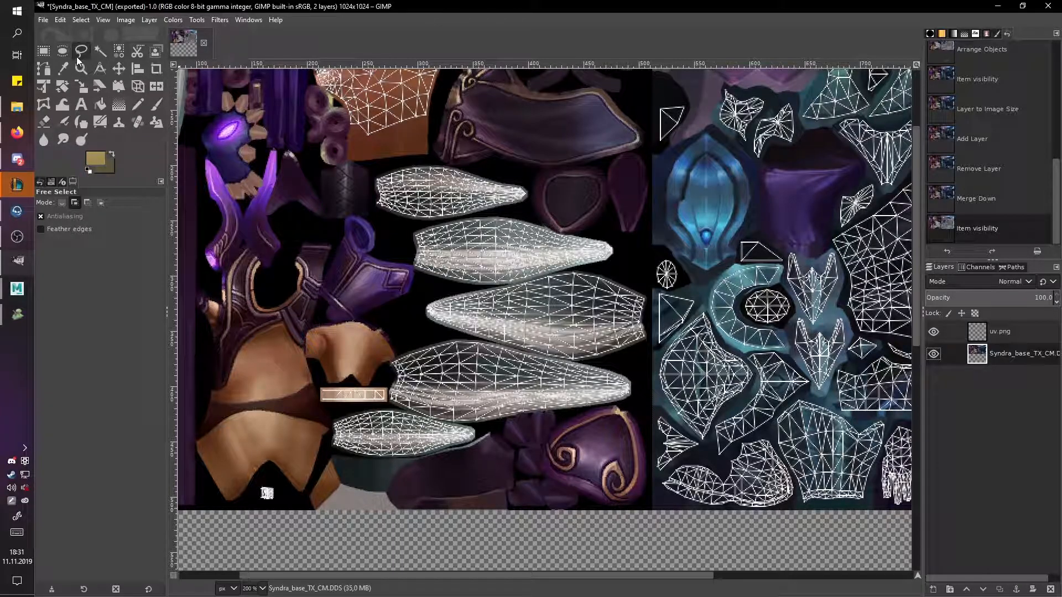
# Step: With Free Select in add mode, outline and select the area around the base of the uppermost white hair strand
pyautogui.click(77, 202)
pyautogui.click(335, 170)
pyautogui.click(388, 158)
pyautogui.click(396, 196)
pyautogui.click(362, 212)
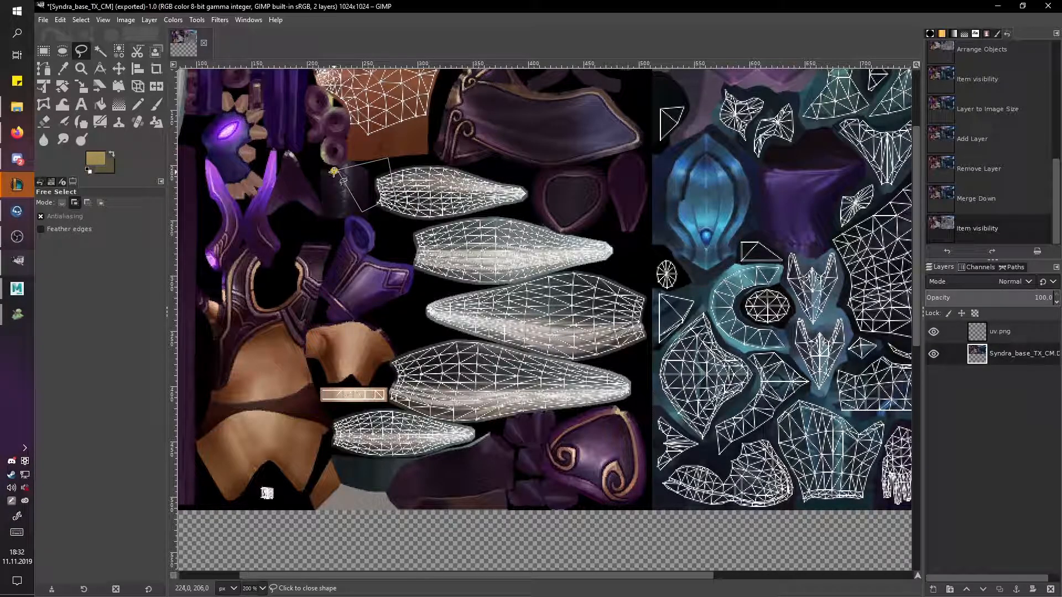
pyautogui.click(334, 172)
pyautogui.moveTo(378, 168)
pyautogui.mouseDown()
pyautogui.moveTo(437, 167)
pyautogui.moveTo(371, 180)
pyautogui.mouseUp()
pyautogui.click(378, 168)
pyautogui.press('Return')
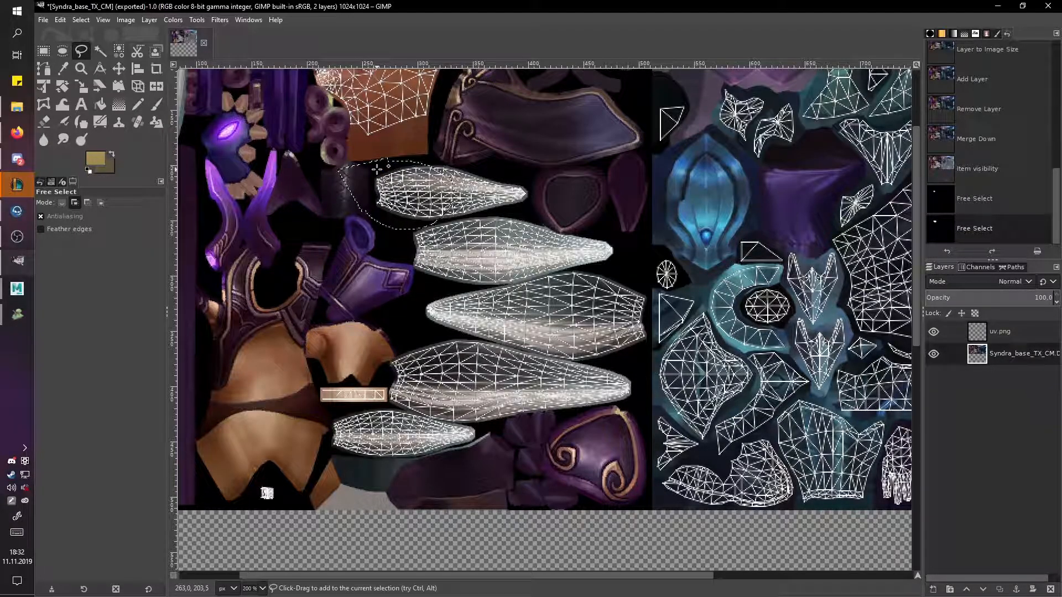
# Step: Add a polygonal outline around all five white hair strands to the selection and hide the uv.png layer
pyautogui.click(377, 169)
pyautogui.click(453, 152)
pyautogui.click(567, 175)
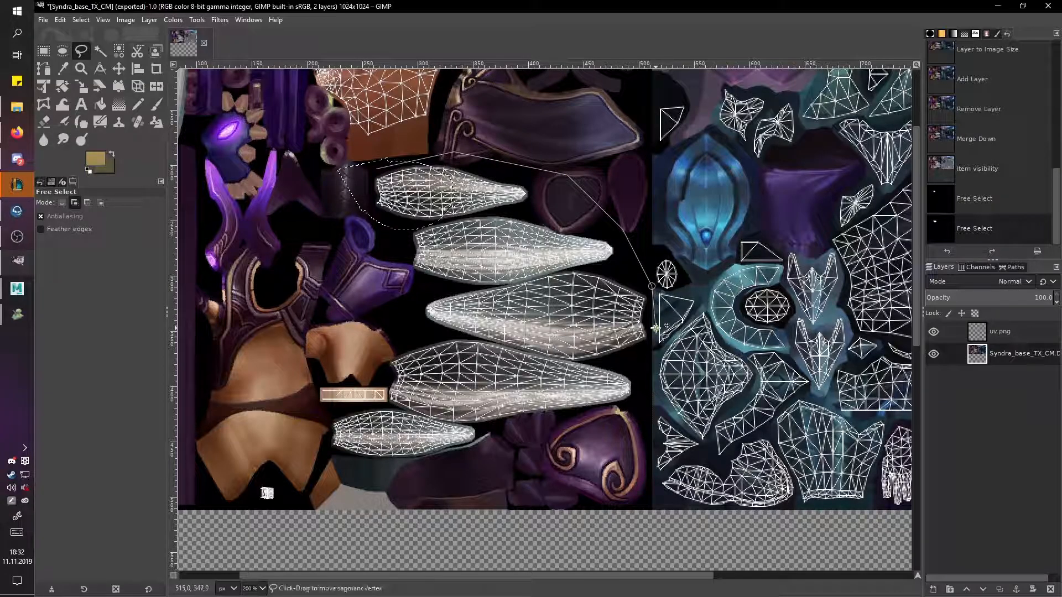
pyautogui.click(440, 504)
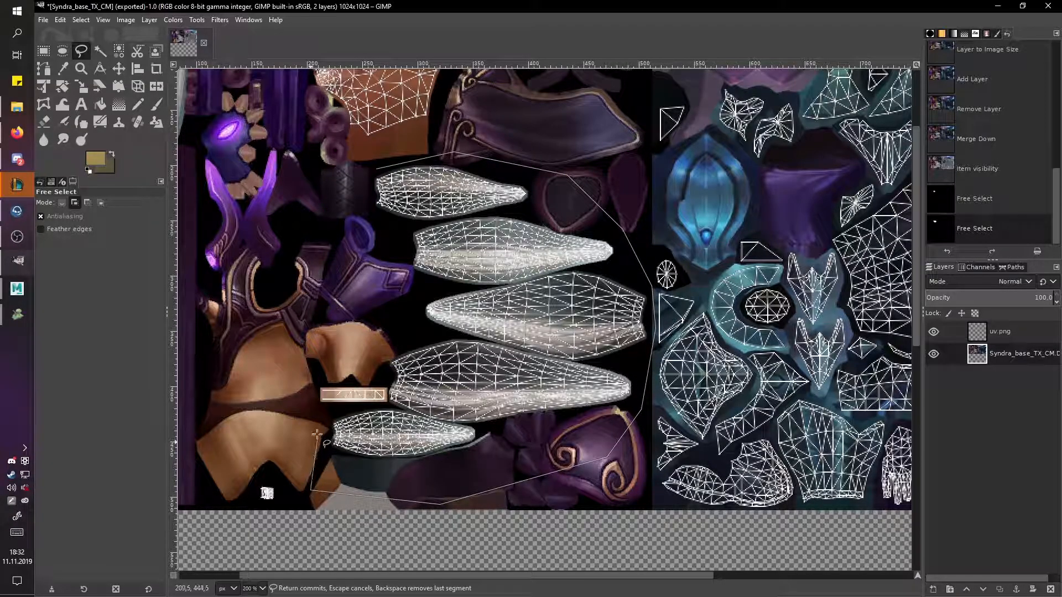
pyautogui.click(933, 332)
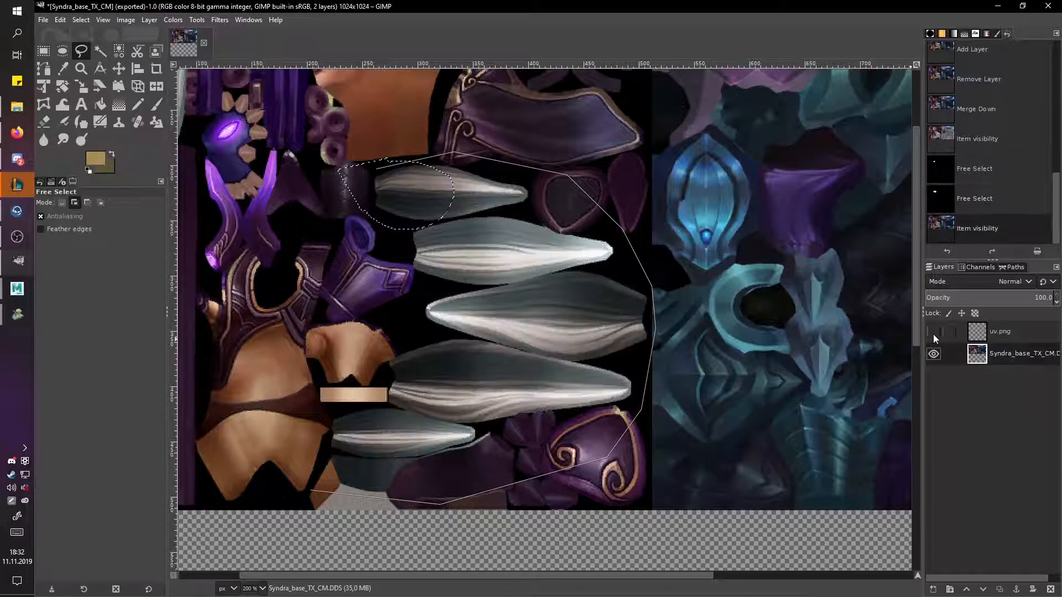
pyautogui.click(933, 332)
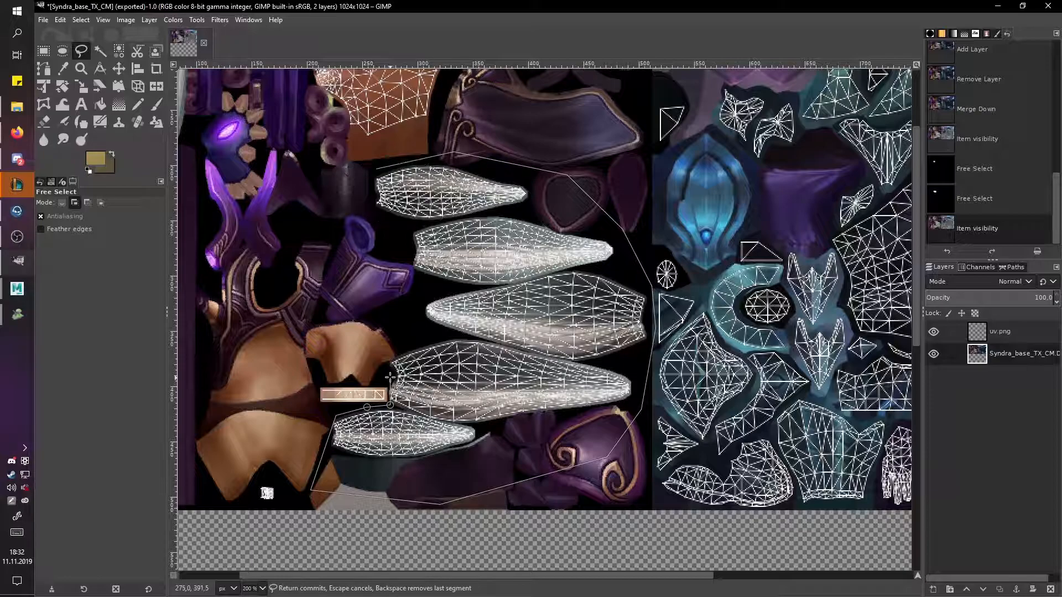
pyautogui.click(344, 206)
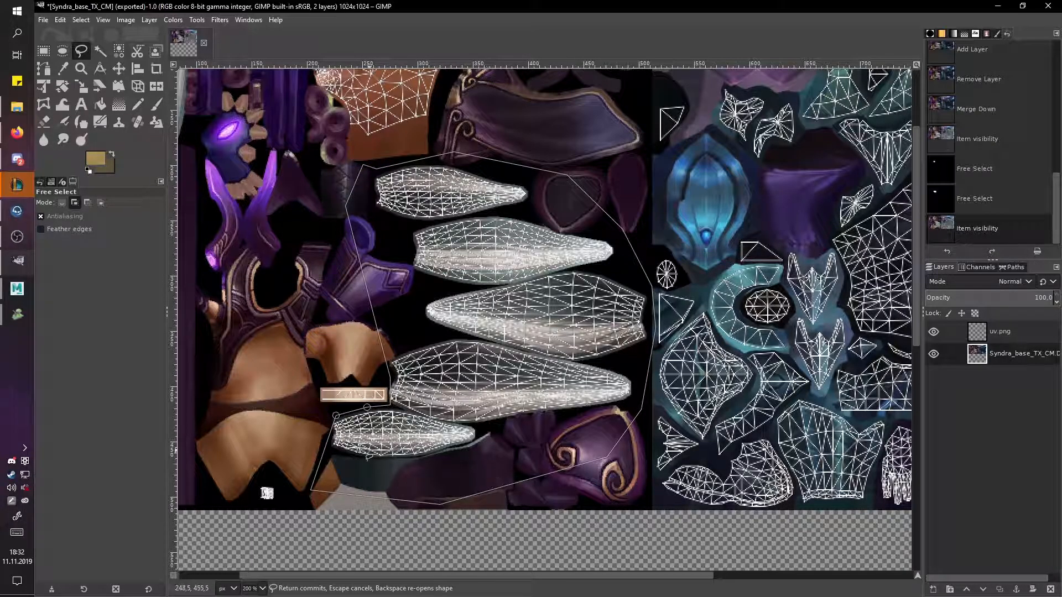
pyautogui.press('Return')
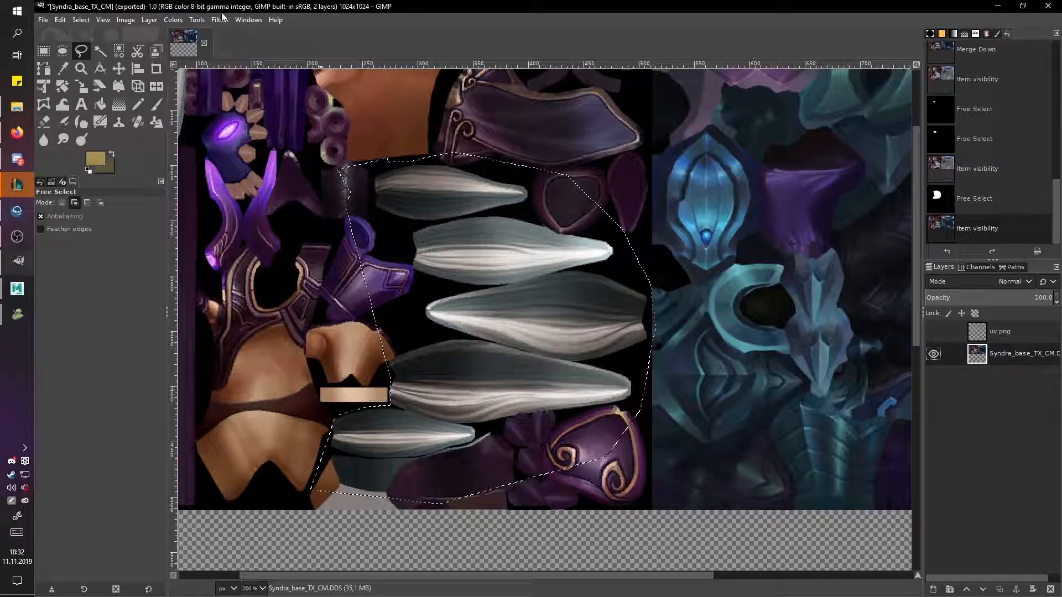
# Step: Try a Hue-Saturation adjustment on the selected hair strands with hue -129.5, saturation 100 and lightness -62.8
pyautogui.click(173, 20)
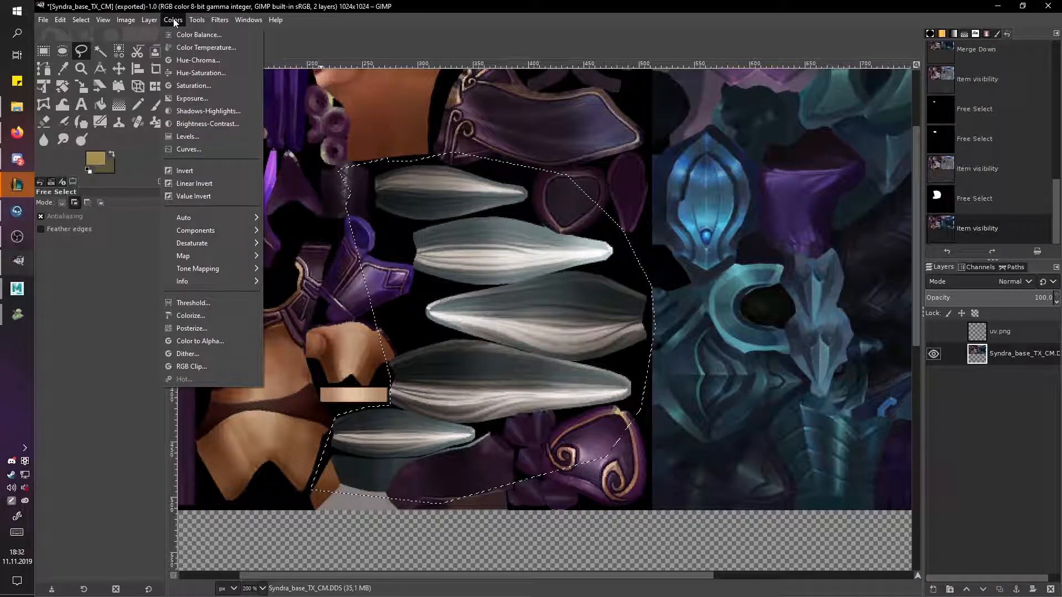
pyautogui.click(201, 72)
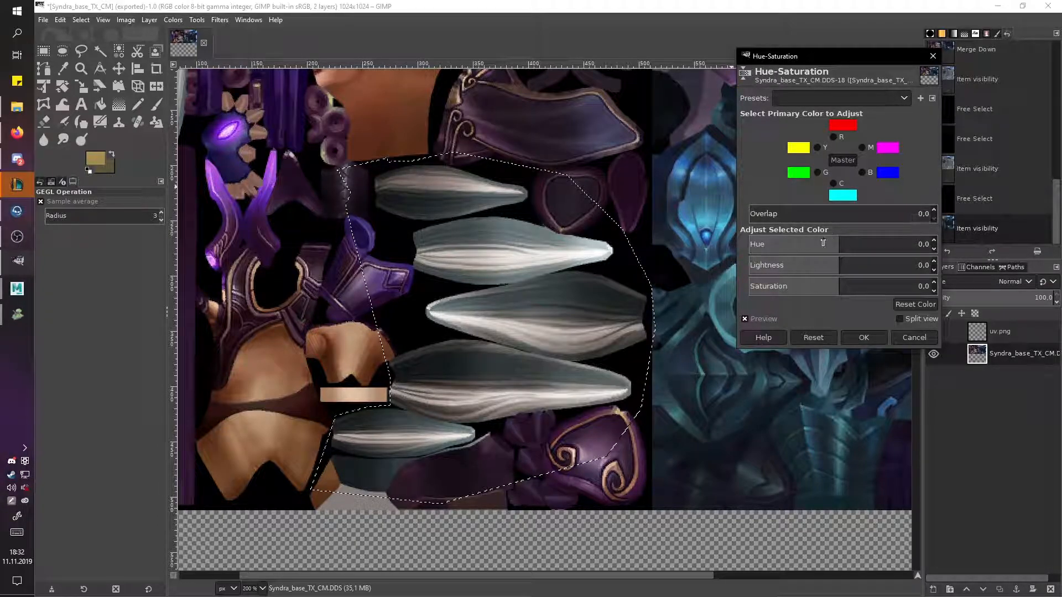
pyautogui.click(841, 246)
pyautogui.moveTo(841, 246); pyautogui.dragTo(776, 226)
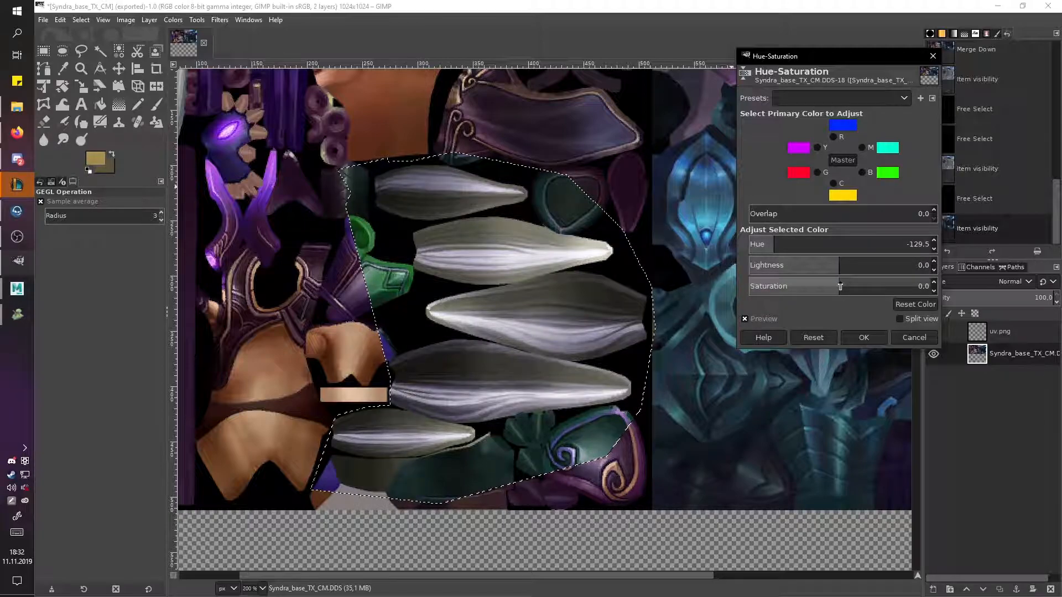
pyautogui.moveTo(839, 286); pyautogui.dragTo(992, 290)
pyautogui.moveTo(830, 268); pyautogui.dragTo(782, 259)
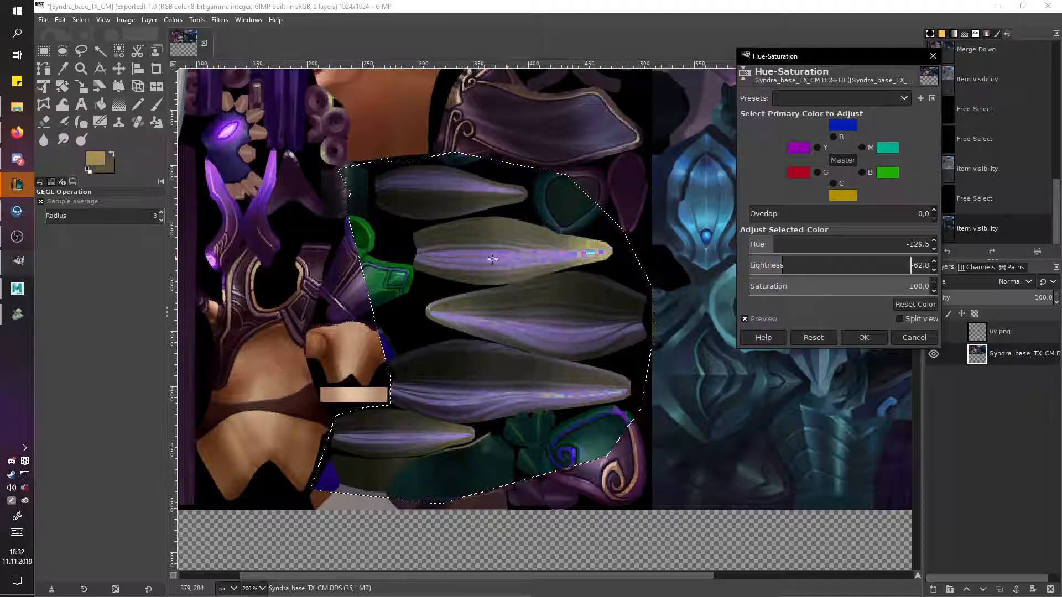
pyautogui.click(933, 54)
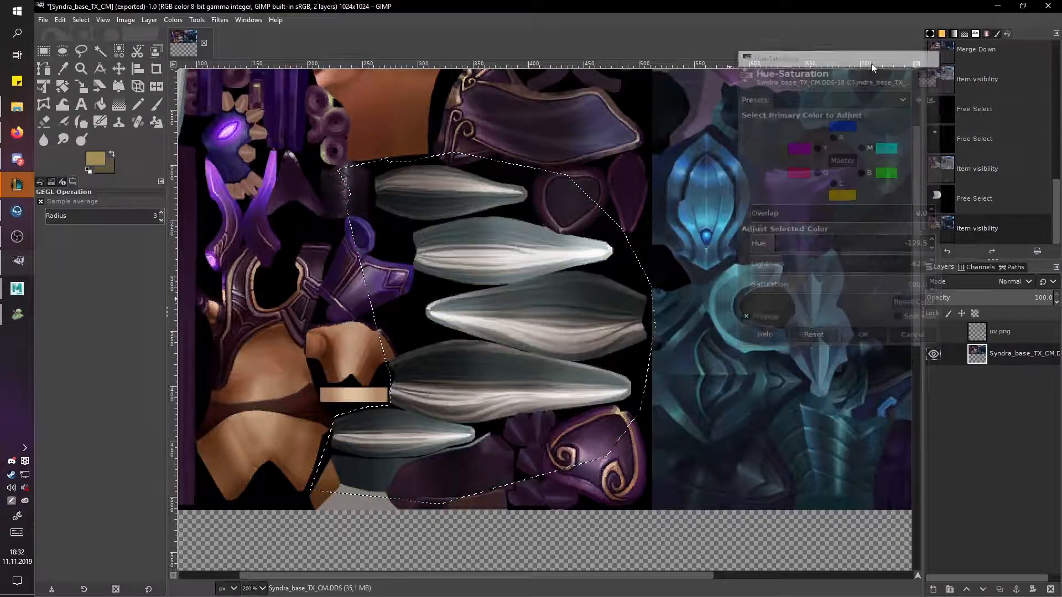
# Step: Try raising the contrast of the selected hair strands with Brightness-Contrast
pyautogui.click(145, 20)
pyautogui.moveTo(169, 24)
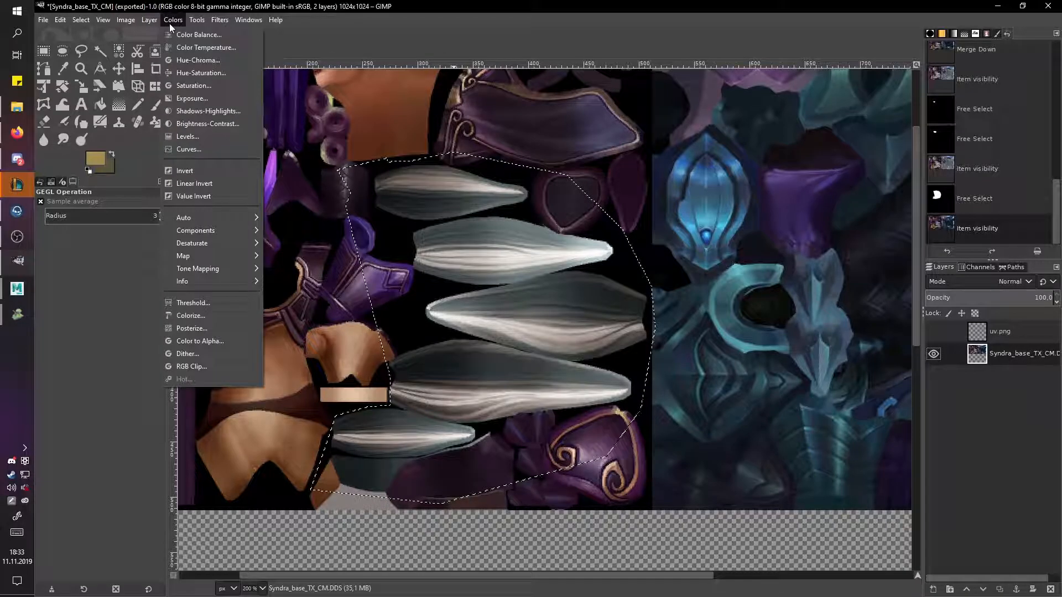
pyautogui.click(218, 78)
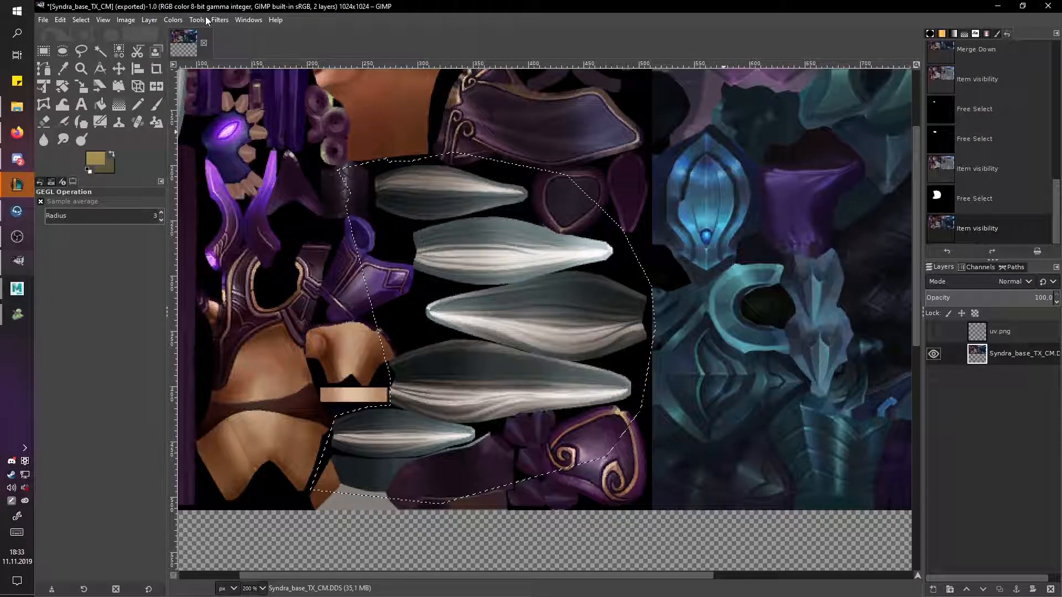
pyautogui.click(171, 19)
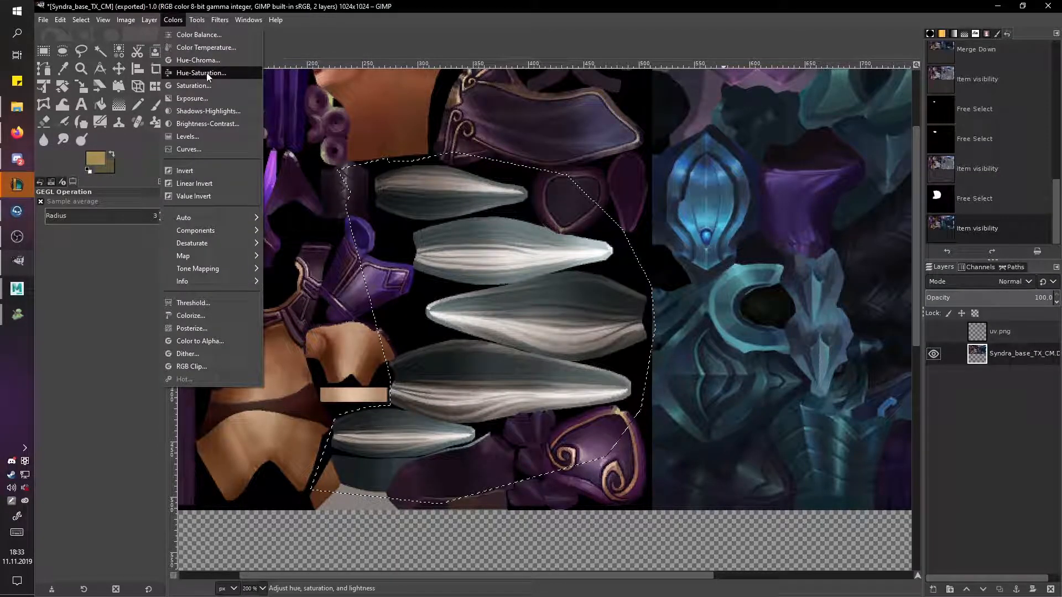
pyautogui.click(218, 124)
pyautogui.click(778, 235)
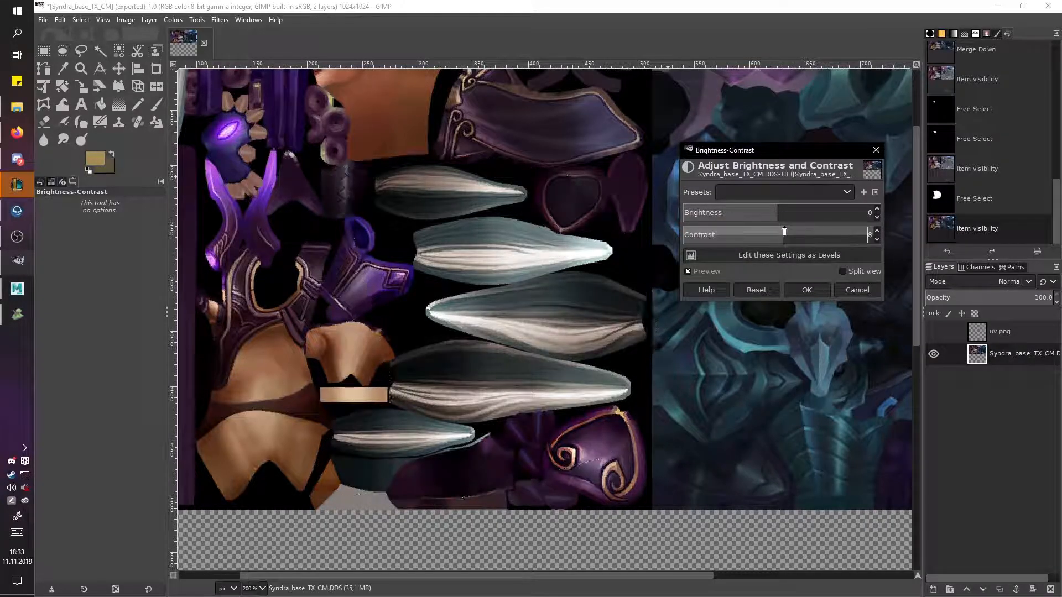
pyautogui.moveTo(776, 229); pyautogui.dragTo(781, 230)
pyautogui.click(876, 150)
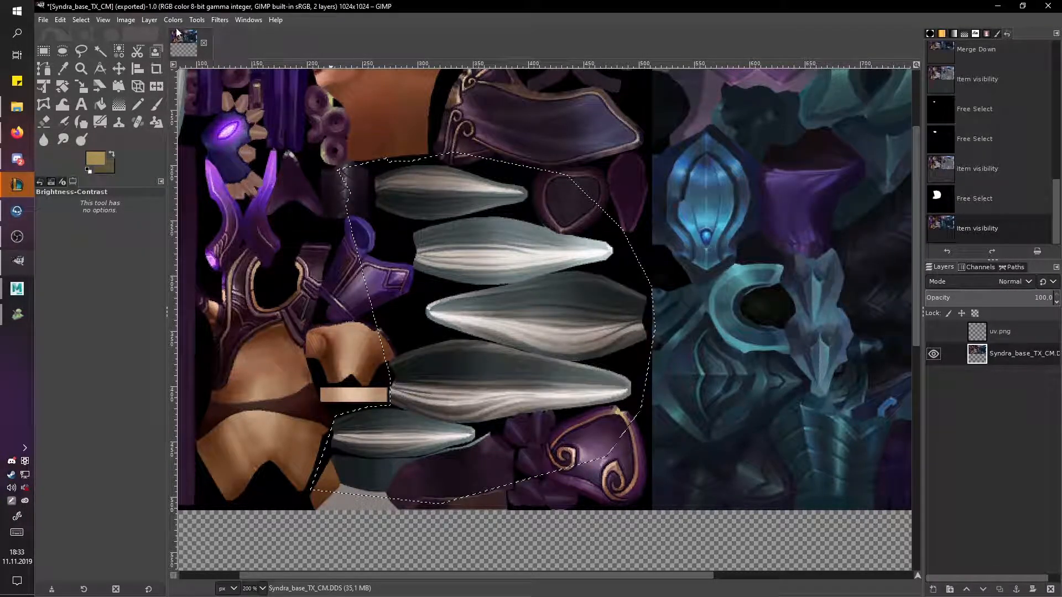
# Step: Colorize the selected hair strands with hue 0.6105, saturation 0.1134 and lightness -0.628
pyautogui.click(149, 20)
pyautogui.moveTo(174, 27)
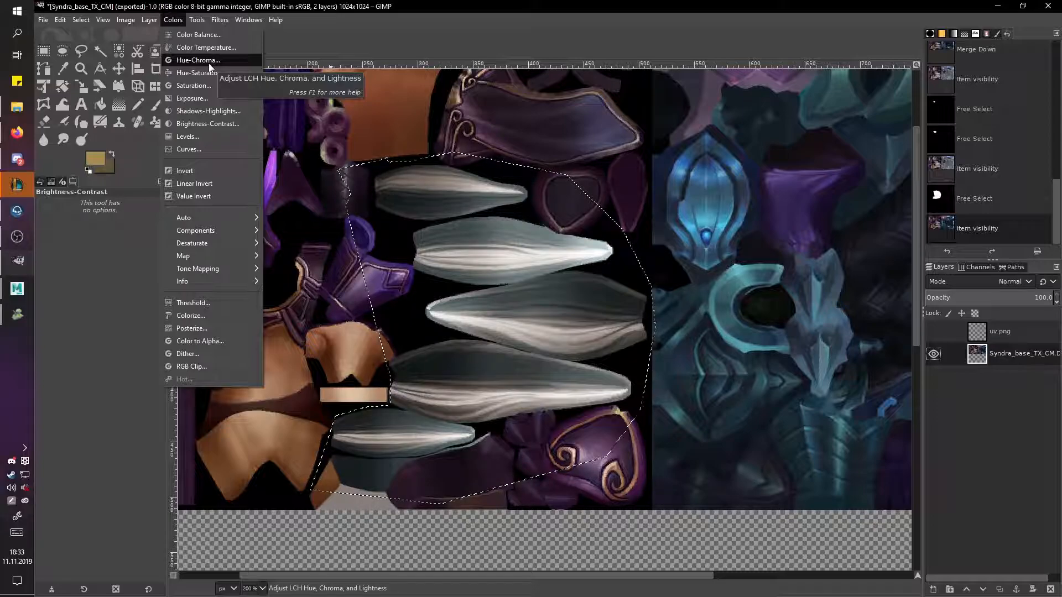
pyautogui.moveTo(216, 282)
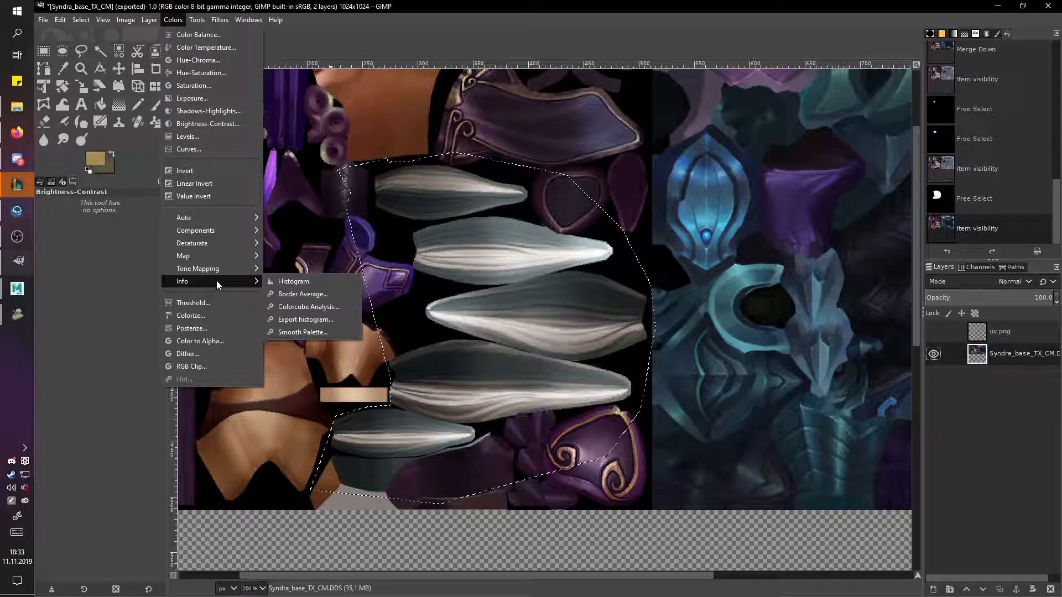
pyautogui.click(213, 315)
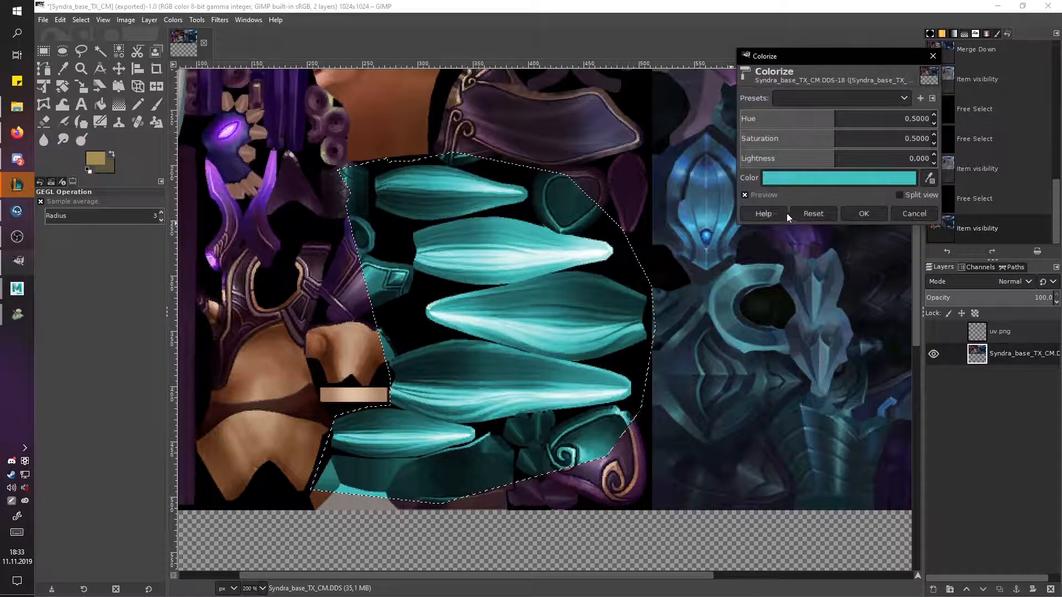
pyautogui.moveTo(819, 119); pyautogui.dragTo(761, 139)
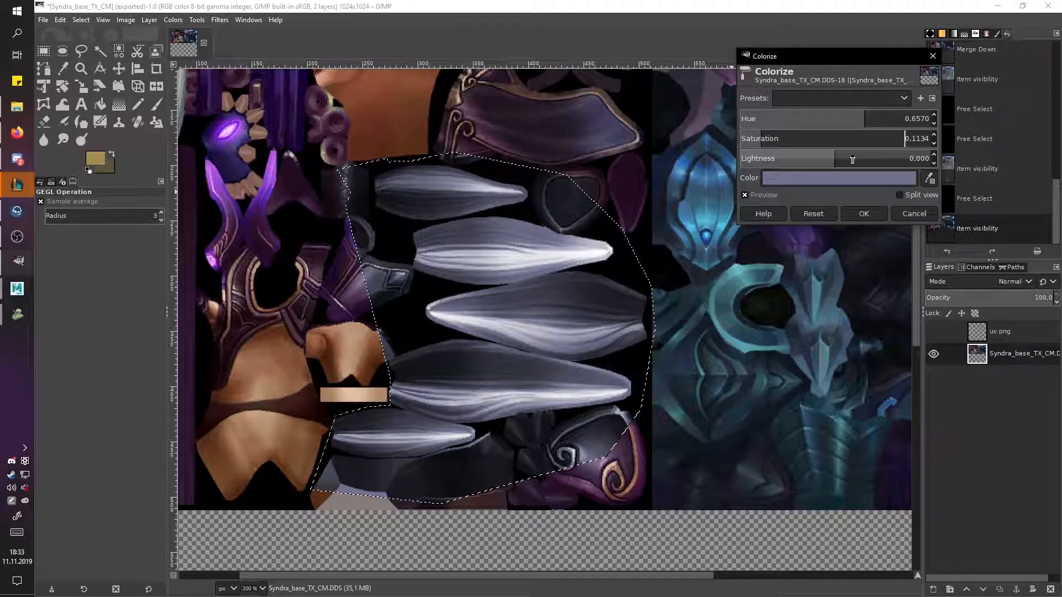
pyautogui.moveTo(863, 120); pyautogui.dragTo(858, 118)
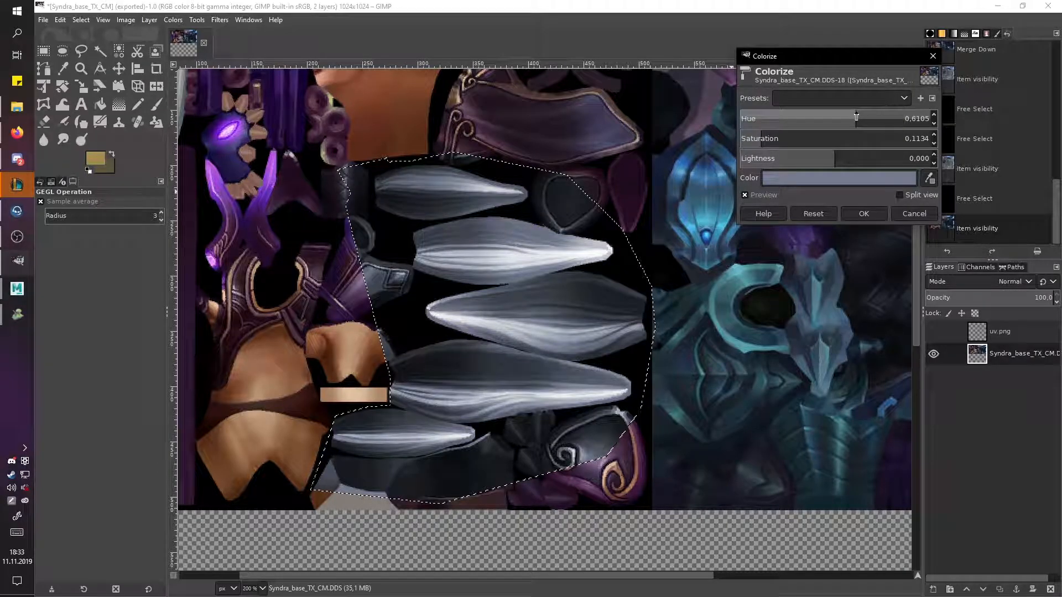
pyautogui.moveTo(836, 158); pyautogui.dragTo(783, 146)
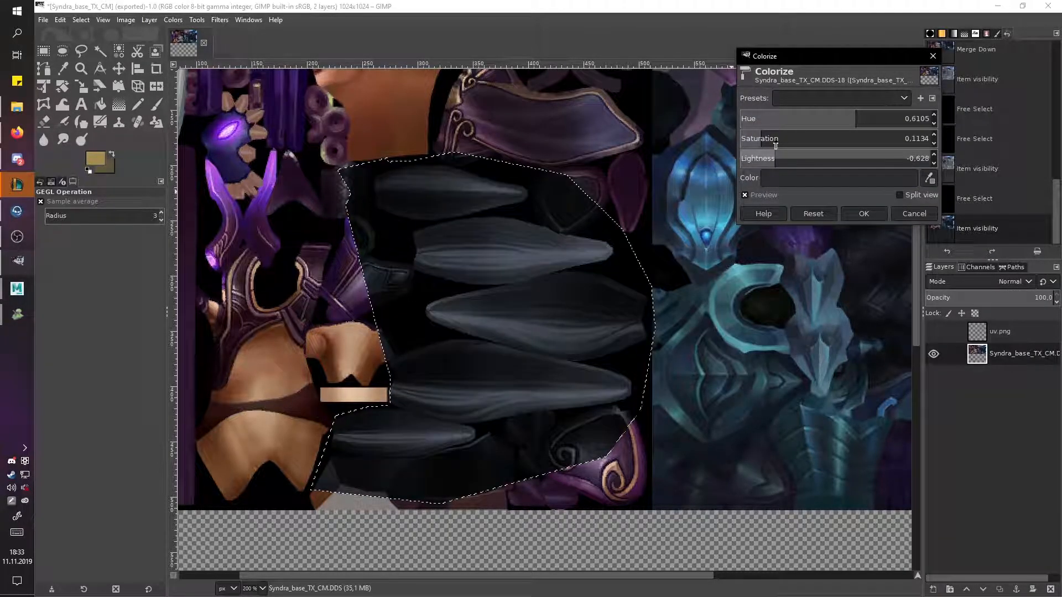
pyautogui.click(846, 213)
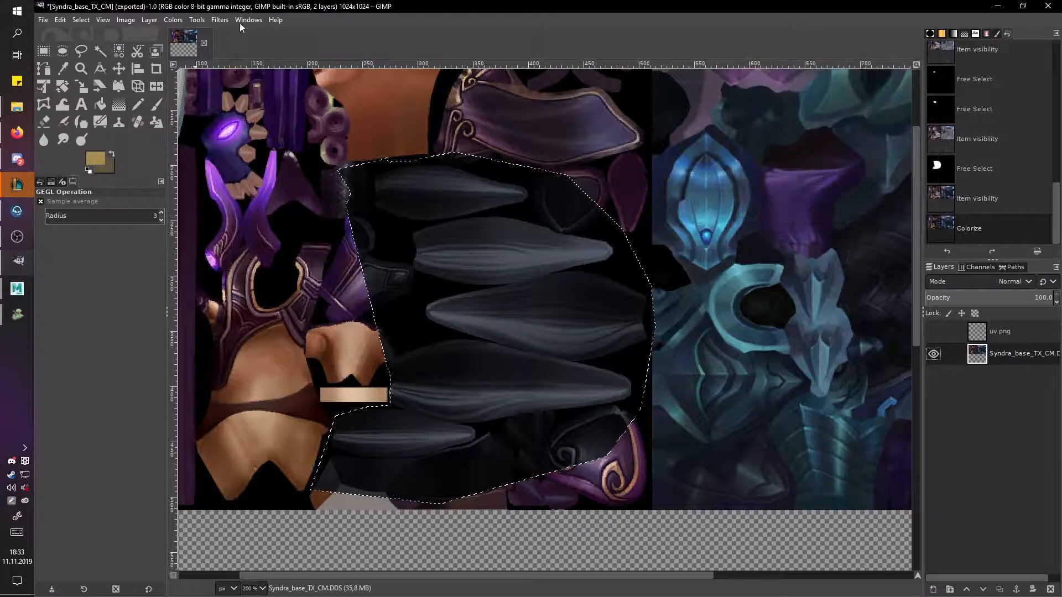
# Step: Adjust the selected hair strands with Brightness-Contrast, setting brightness to 11 and contrast to 17
pyautogui.click(180, 20)
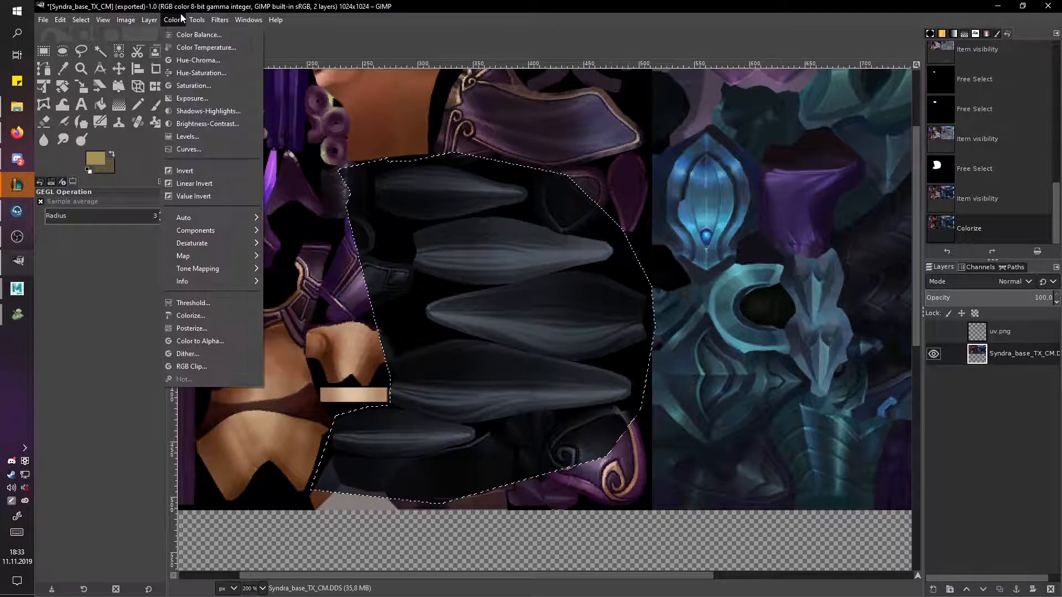
pyautogui.click(221, 124)
pyautogui.click(791, 234)
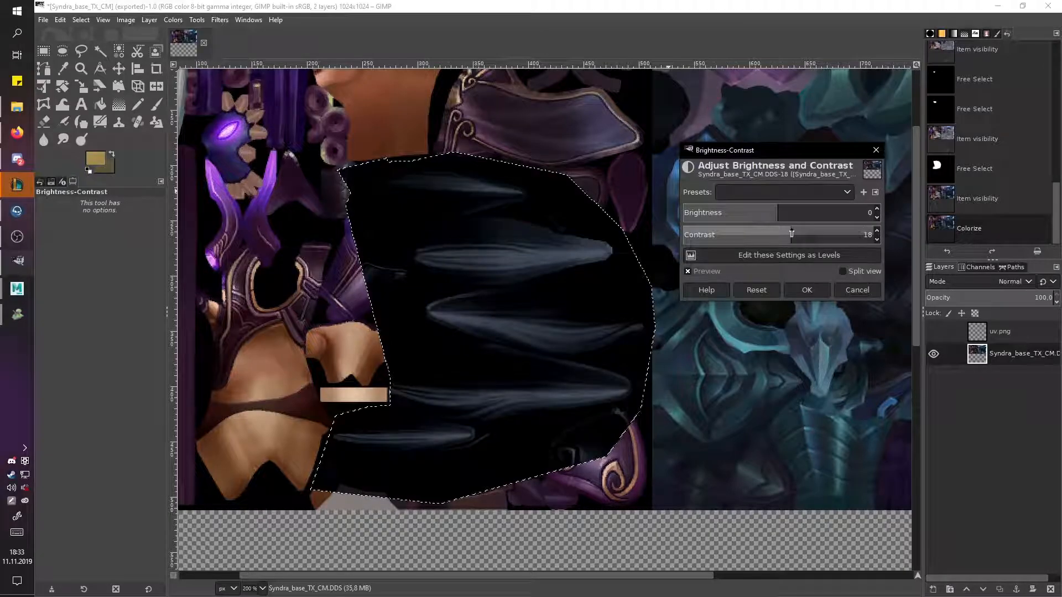
pyautogui.moveTo(776, 212); pyautogui.dragTo(788, 212)
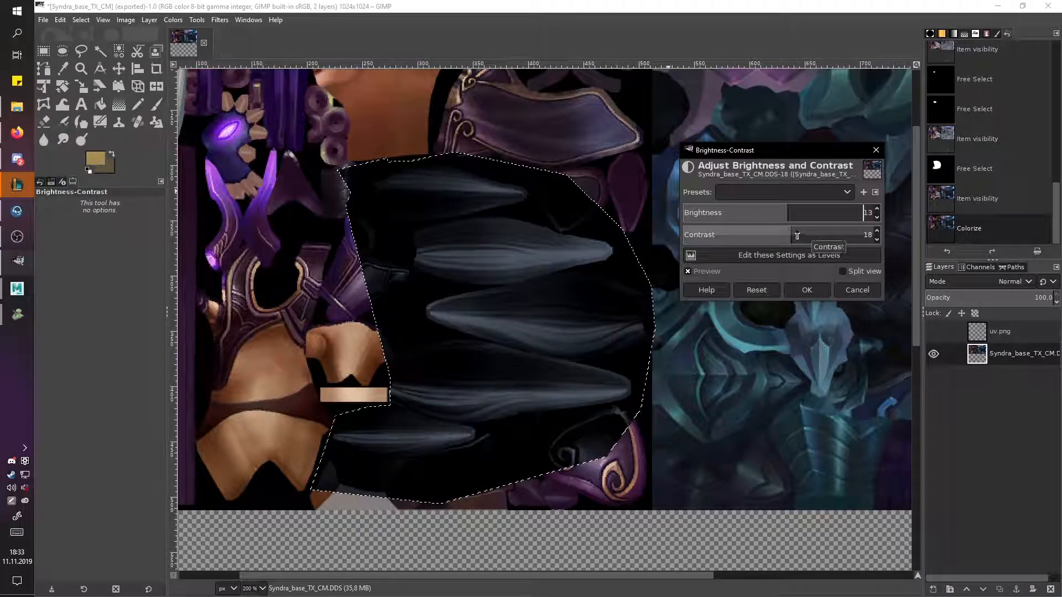
pyautogui.click(789, 231)
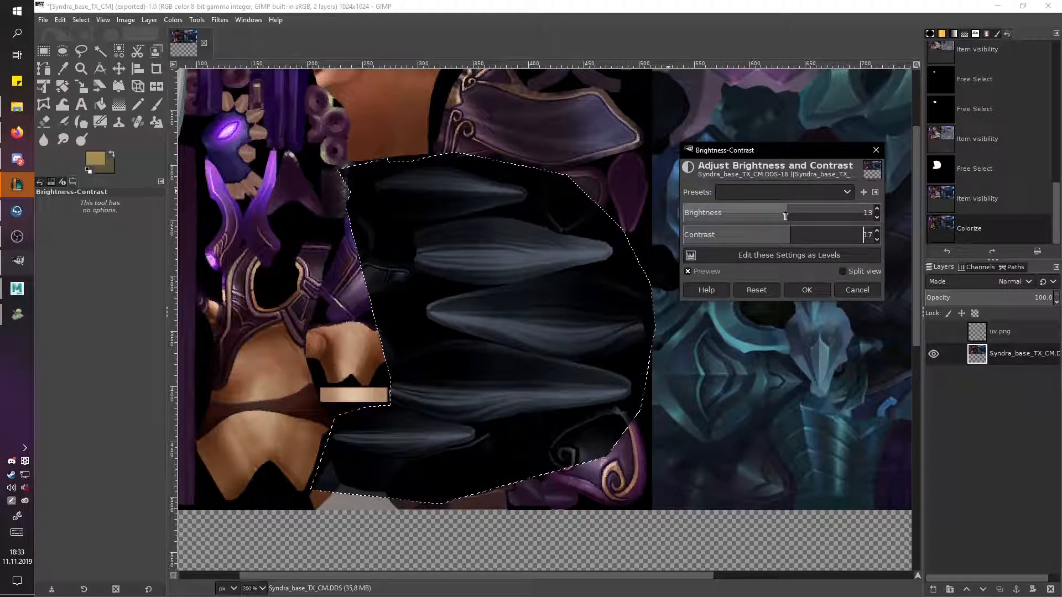
pyautogui.click(780, 214)
pyautogui.click(808, 287)
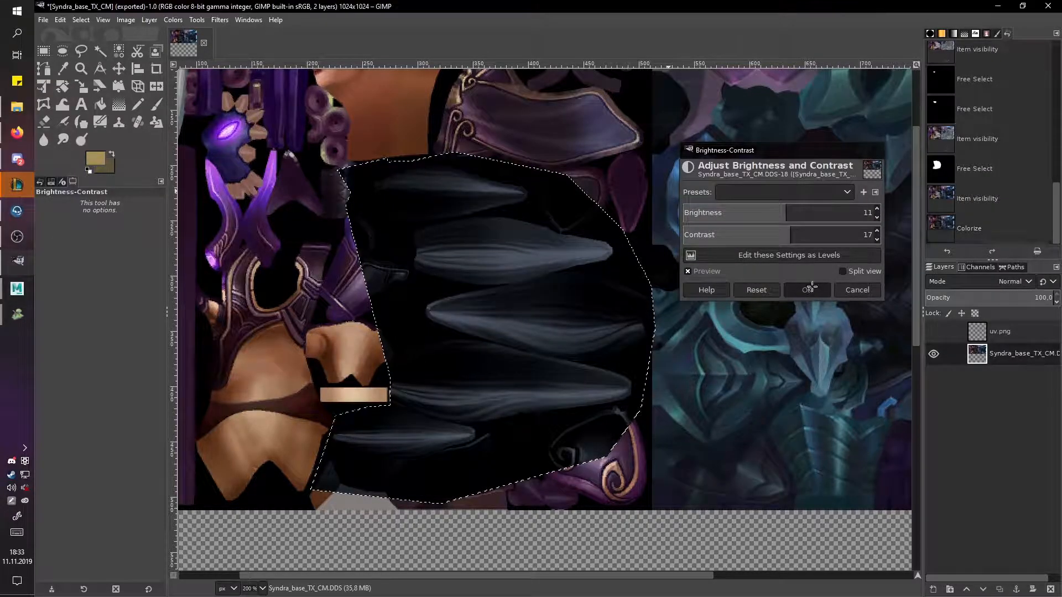
# Step: Export the image over Syndra_base_TX_CM.DDS, refresh the textures in the Model viewer and check the hair from several angles
pyautogui.click(43, 20)
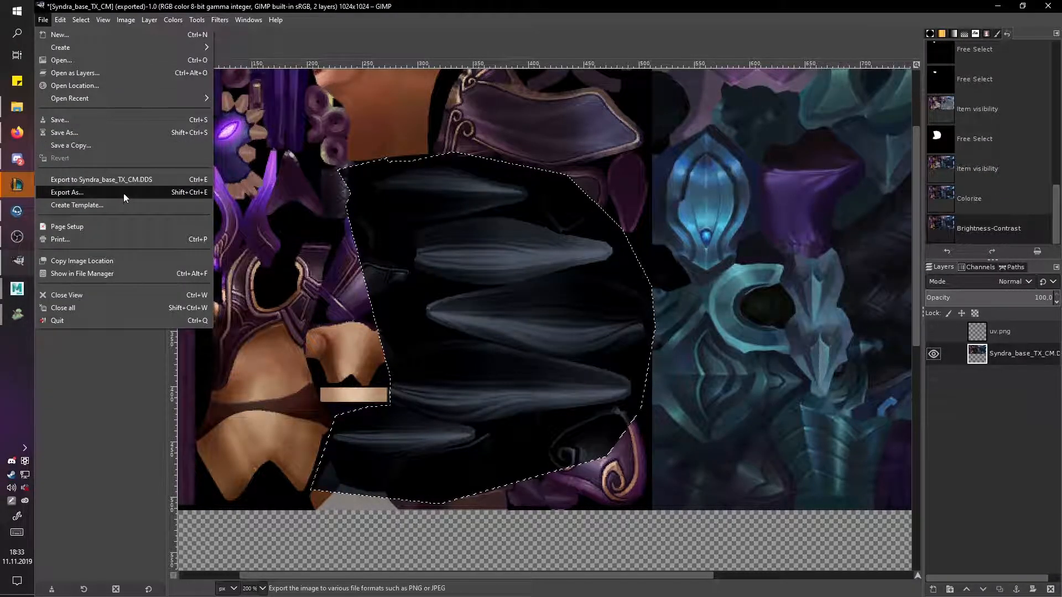
pyautogui.click(123, 180)
pyautogui.click(18, 315)
pyautogui.click(951, 582)
pyautogui.moveTo(652, 321)
pyautogui.mouseDown()
pyautogui.moveTo(692, 334)
pyautogui.moveTo(661, 306)
pyautogui.moveTo(675, 310)
pyautogui.moveTo(645, 315)
pyautogui.moveTo(661, 321)
pyautogui.mouseUp()
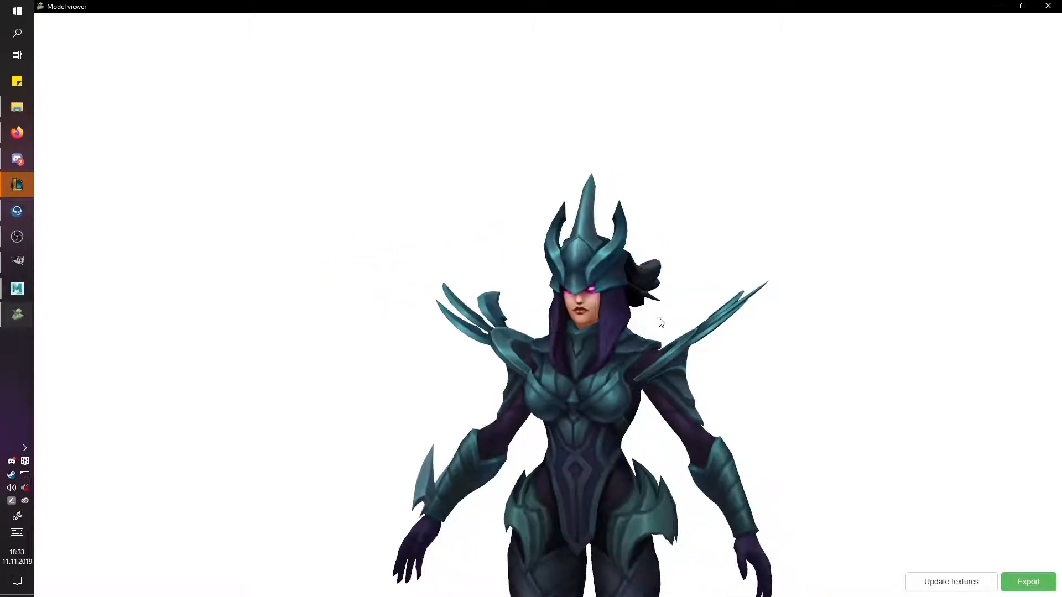
pyautogui.scroll(-6, 656, 327)
pyautogui.moveTo(642, 360); pyautogui.dragTo(627, 358)
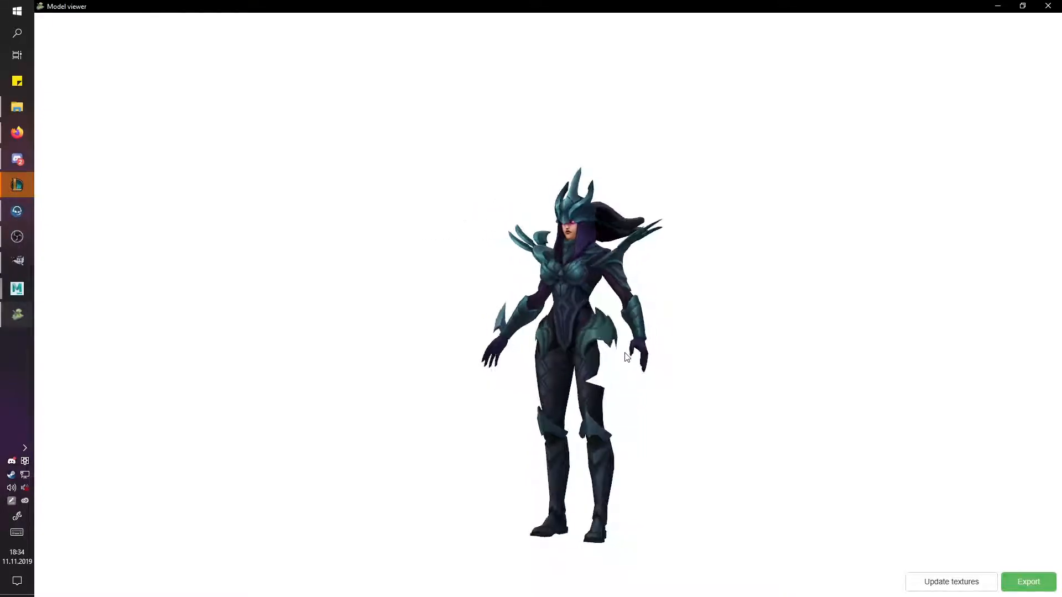
pyautogui.scroll(4, 613, 415)
pyautogui.moveTo(731, 394); pyautogui.dragTo(671, 365)
pyautogui.moveTo(584, 355); pyautogui.dragTo(618, 360)
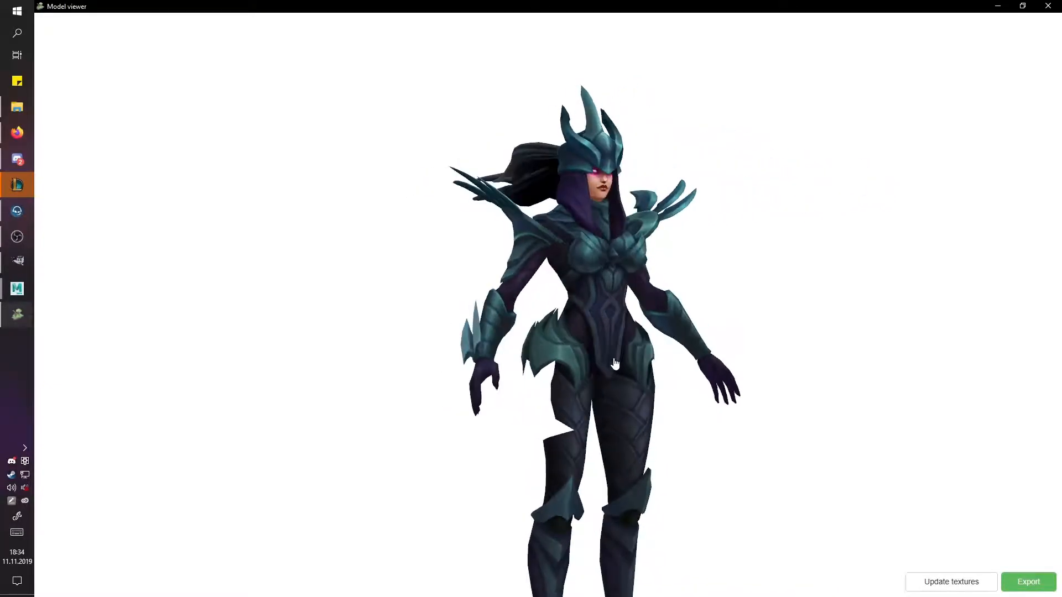
# Step: In File Explorer, rename the Ashe texture file in the Stuff folder as Ashe
pyautogui.click(26, 258)
pyautogui.click(17, 106)
pyautogui.rightClick(618, 125)
pyautogui.click(516, 360)
pyautogui.write('Ashe')
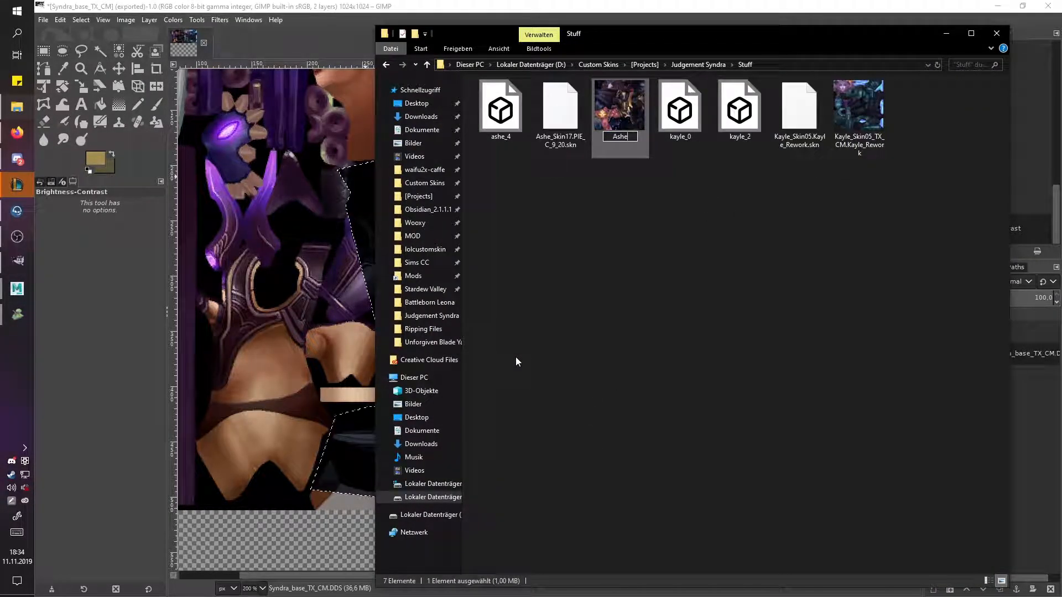
pyautogui.press('Return')
# Step: Return to GIMP and clear the selection around the hair strands
pyautogui.click(97, 11)
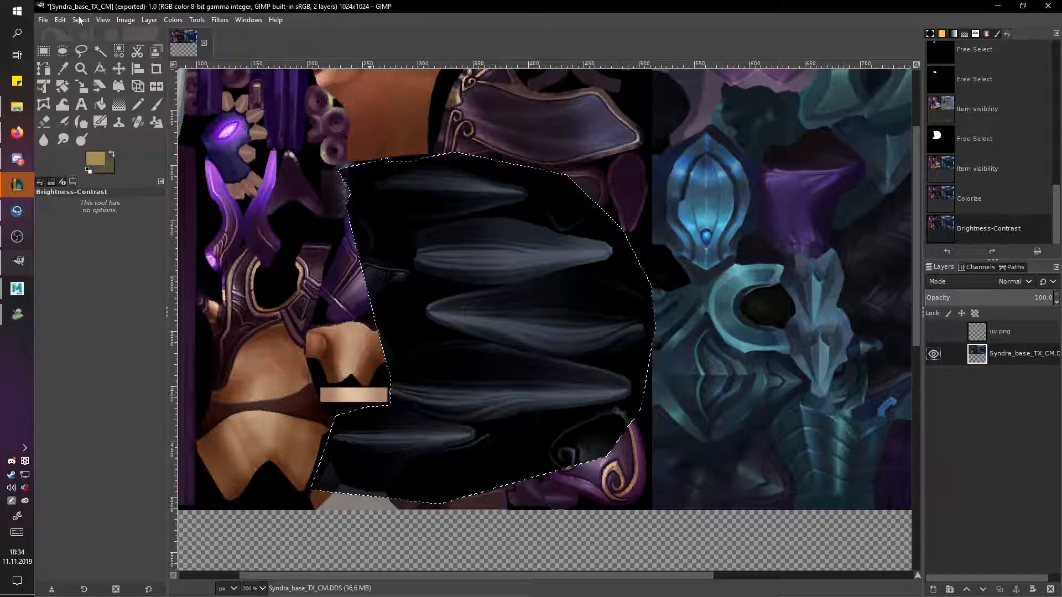
pyautogui.click(81, 20)
pyautogui.click(99, 49)
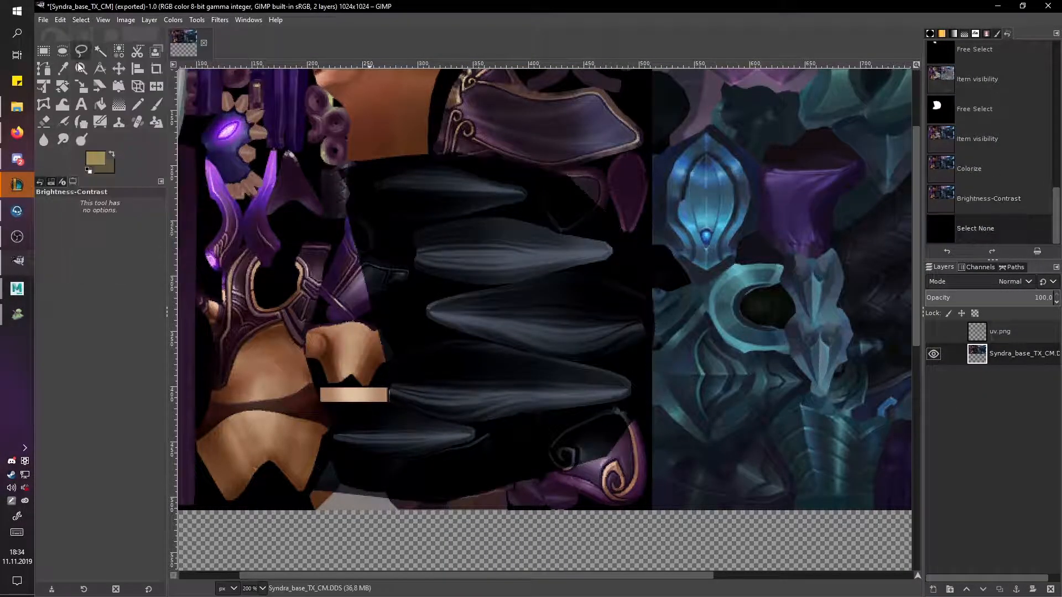
# Step: Try to open Ashe.dds from the Stuff folder in GIMP
pyautogui.click(17, 106)
pyautogui.moveTo(468, 143); pyautogui.dragTo(316, 186)
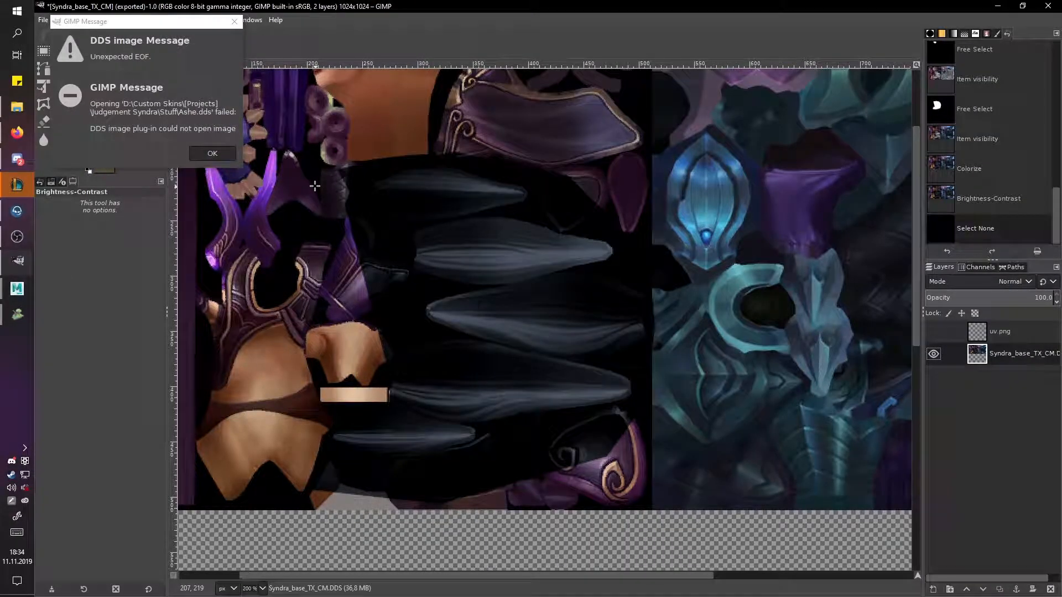
pyautogui.click(204, 154)
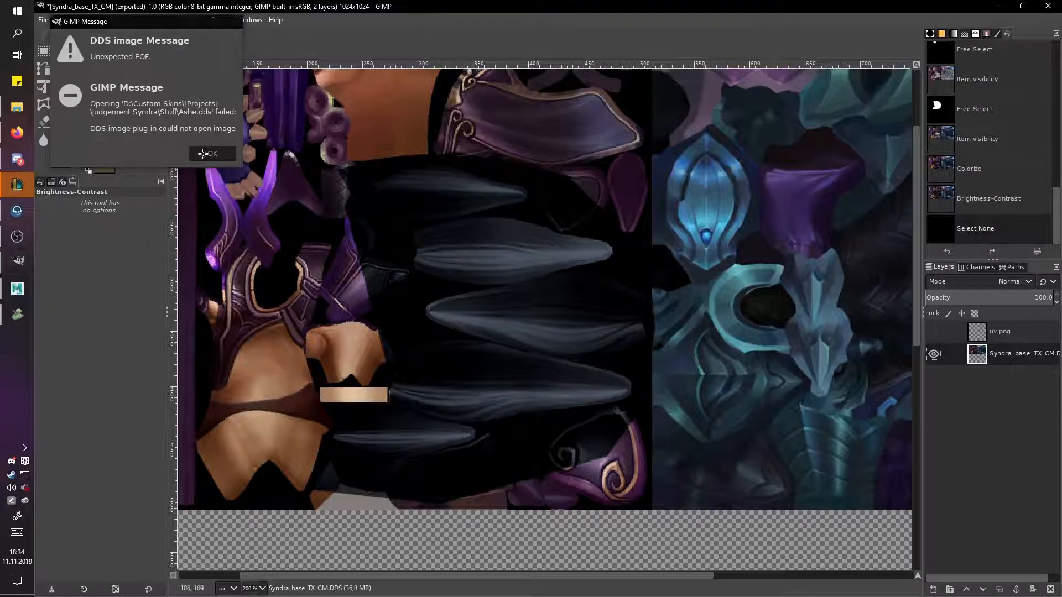
# Step: Smudge the lower purple cloth panel beside the face with a size 35 brush and blur the area between the panels
pyautogui.click(17, 316)
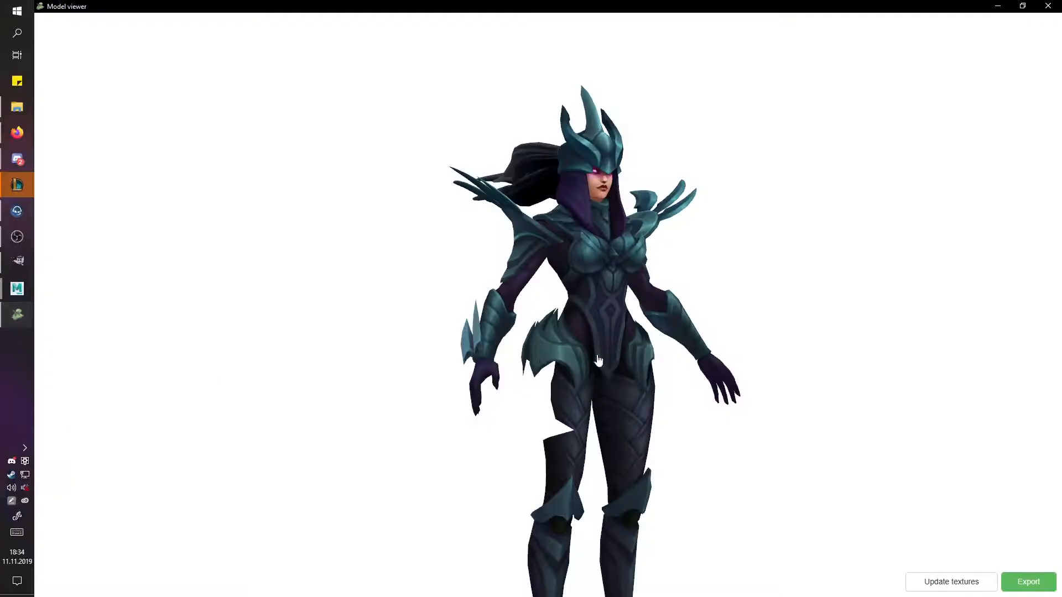
pyautogui.click(18, 263)
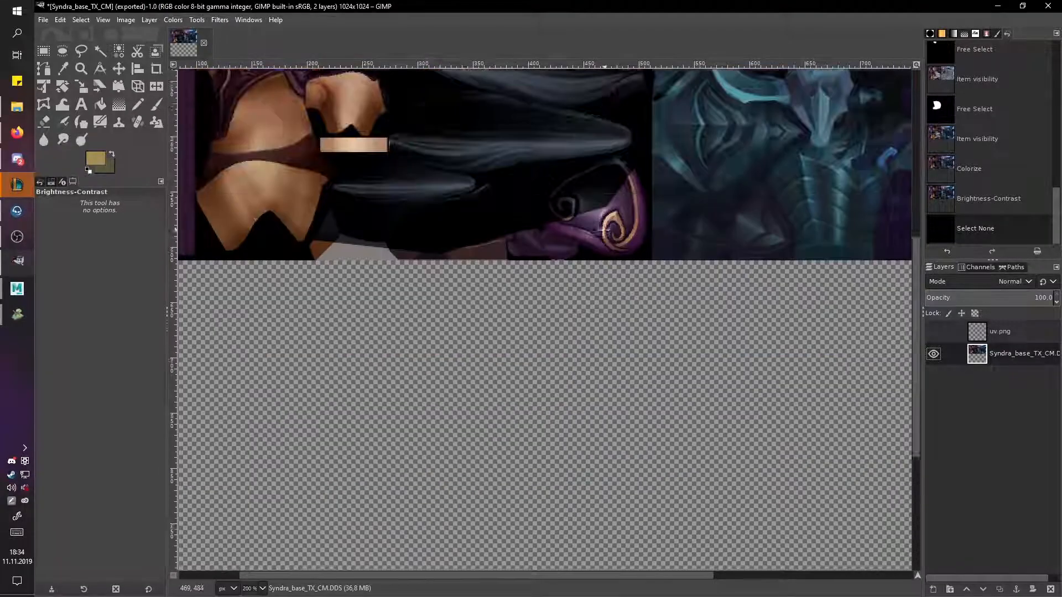
pyautogui.scroll(5, 260, 163)
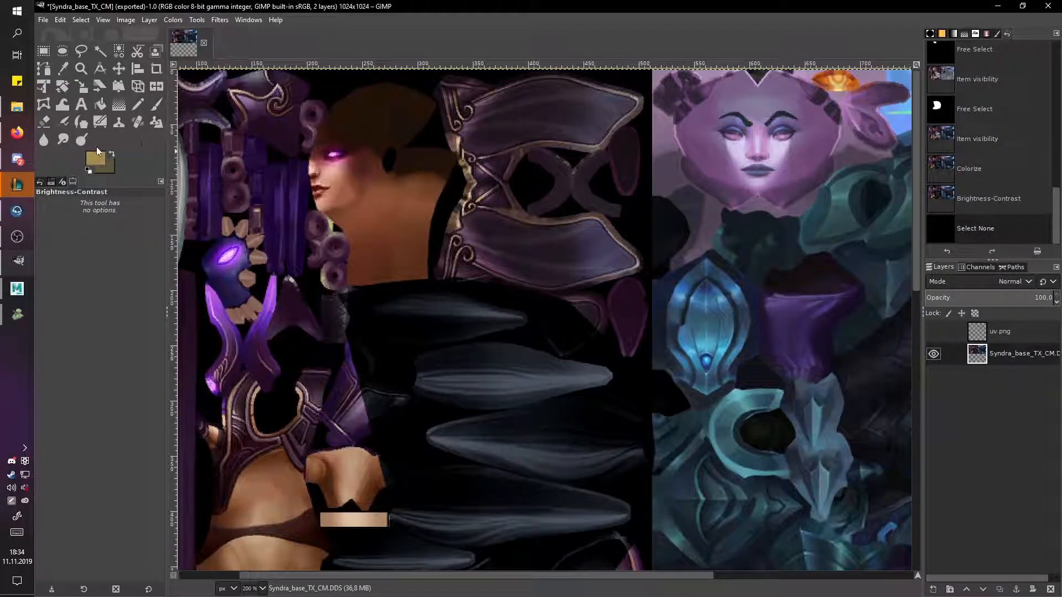
pyautogui.click(69, 135)
pyautogui.moveTo(576, 249)
pyautogui.mouseDown()
pyautogui.moveTo(520, 242)
pyautogui.moveTo(590, 240)
pyautogui.moveTo(520, 240)
pyautogui.mouseUp()
pyautogui.moveTo(575, 243)
pyautogui.mouseDown()
pyautogui.moveTo(534, 245)
pyautogui.moveTo(600, 230)
pyautogui.moveTo(532, 230)
pyautogui.moveTo(601, 224)
pyautogui.moveTo(567, 228)
pyautogui.moveTo(576, 247)
pyautogui.moveTo(556, 271)
pyautogui.moveTo(519, 259)
pyautogui.moveTo(564, 241)
pyautogui.moveTo(529, 267)
pyautogui.moveTo(510, 252)
pyautogui.moveTo(560, 247)
pyautogui.moveTo(587, 264)
pyautogui.moveTo(544, 278)
pyautogui.moveTo(484, 226)
pyautogui.moveTo(505, 236)
pyautogui.moveTo(502, 255)
pyautogui.moveTo(473, 245)
pyautogui.moveTo(523, 261)
pyautogui.mouseUp()
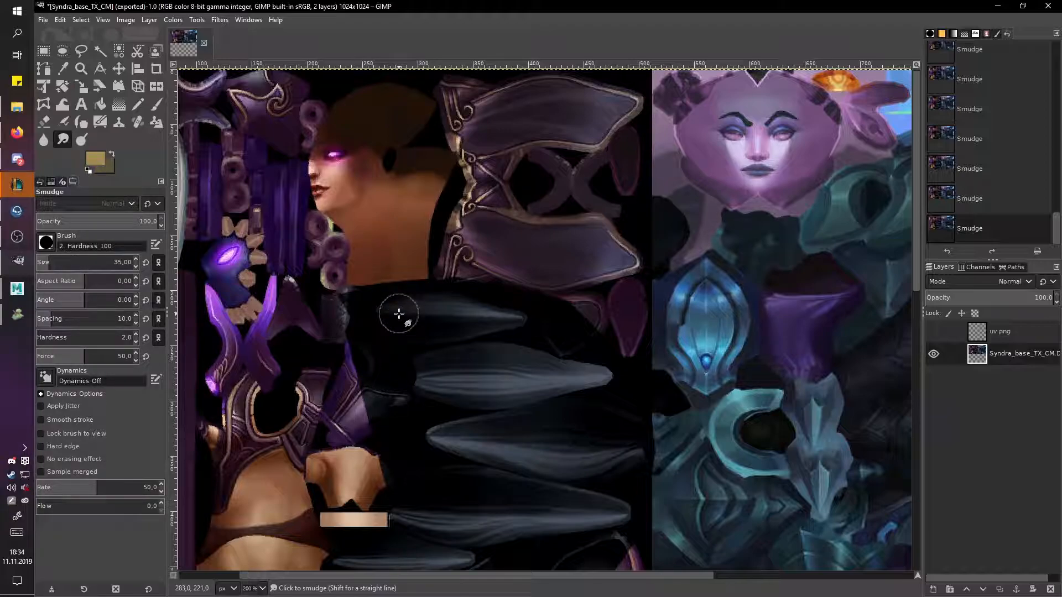
pyautogui.moveTo(24, 217)
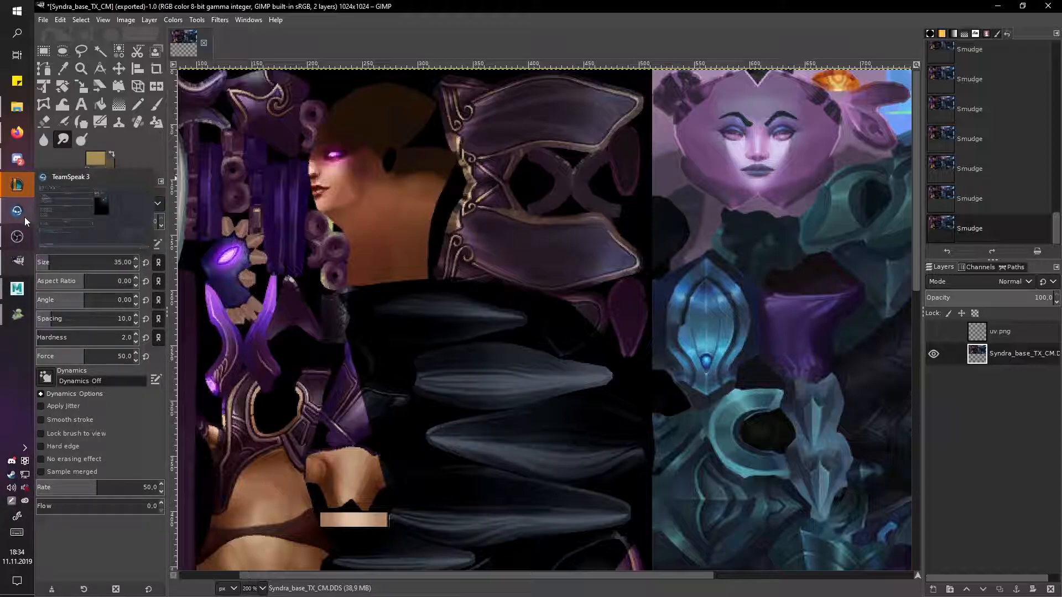
pyautogui.click(49, 142)
pyautogui.moveTo(501, 227)
pyautogui.mouseDown()
pyautogui.moveTo(490, 177)
pyautogui.moveTo(470, 193)
pyautogui.moveTo(484, 191)
pyautogui.moveTo(478, 166)
pyautogui.mouseUp()
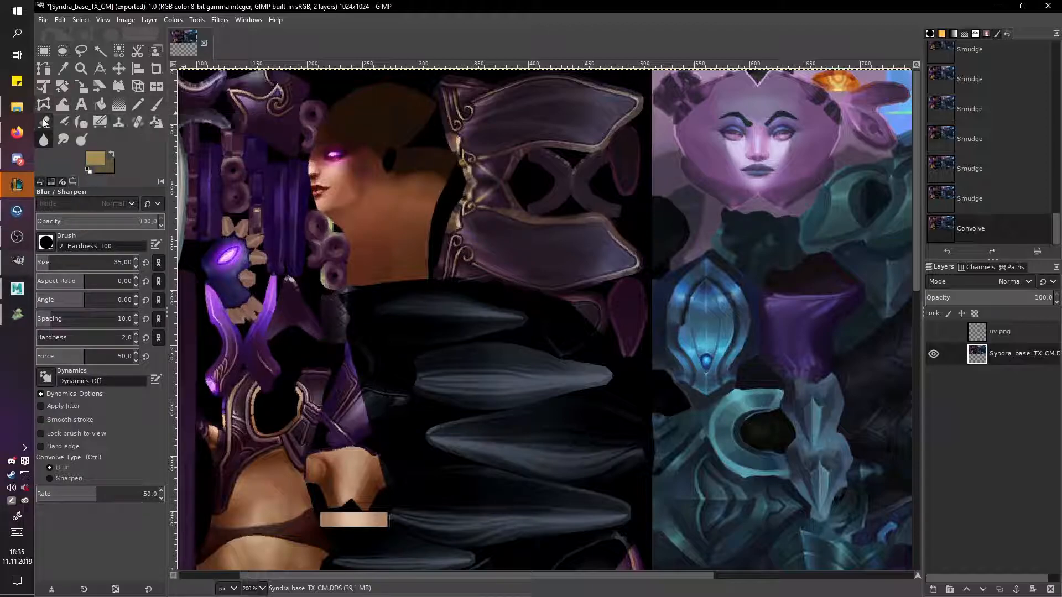
pyautogui.click(81, 89)
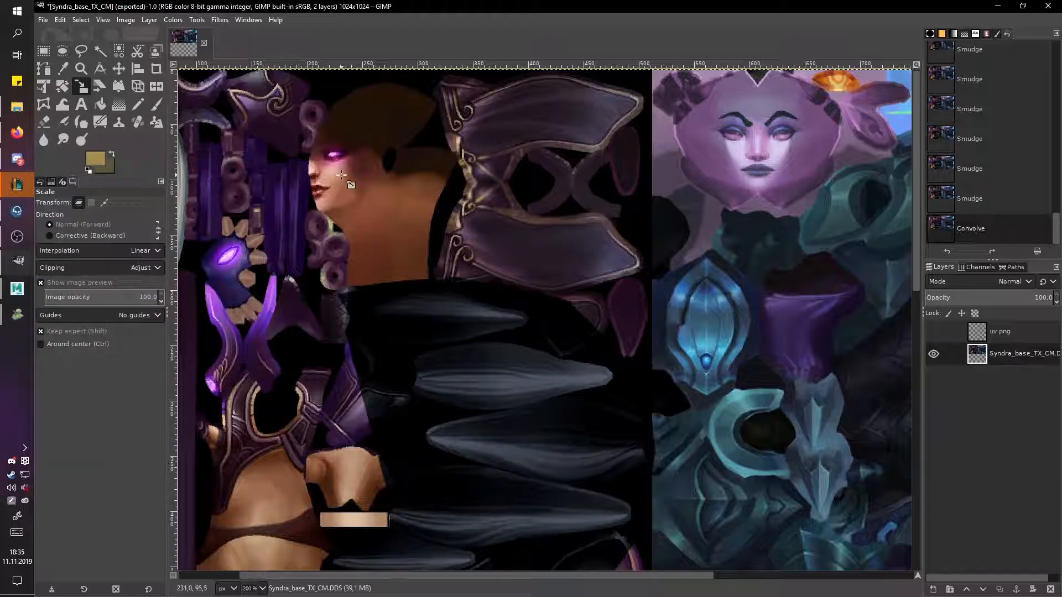
pyautogui.click(352, 184)
pyautogui.moveTo(253, 144)
pyautogui.mouseDown()
pyautogui.moveTo(459, 220)
pyautogui.moveTo(569, 279)
pyautogui.moveTo(262, 127)
pyautogui.mouseUp()
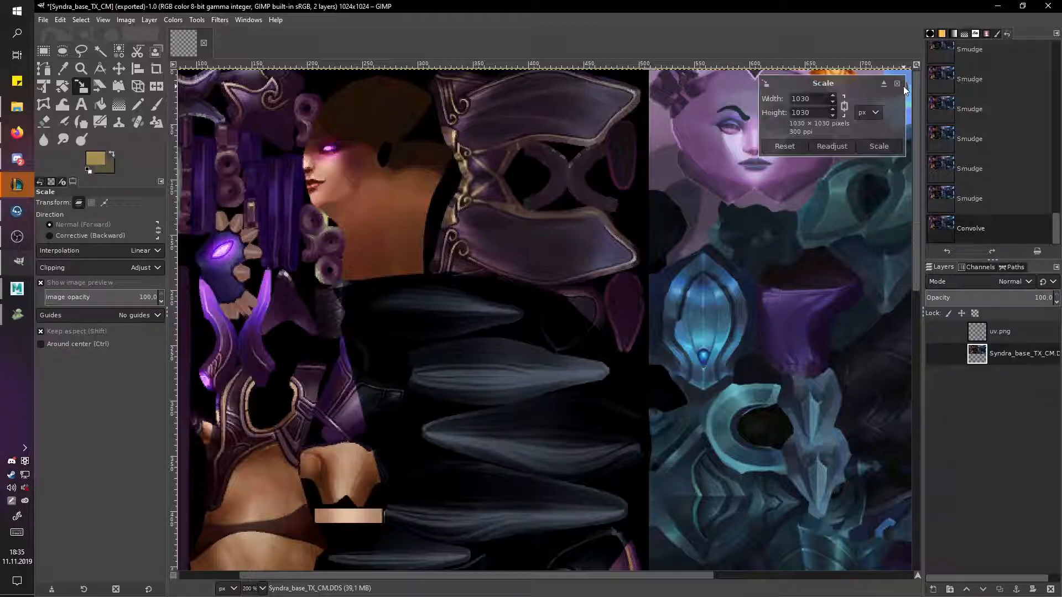
pyautogui.press('Return')
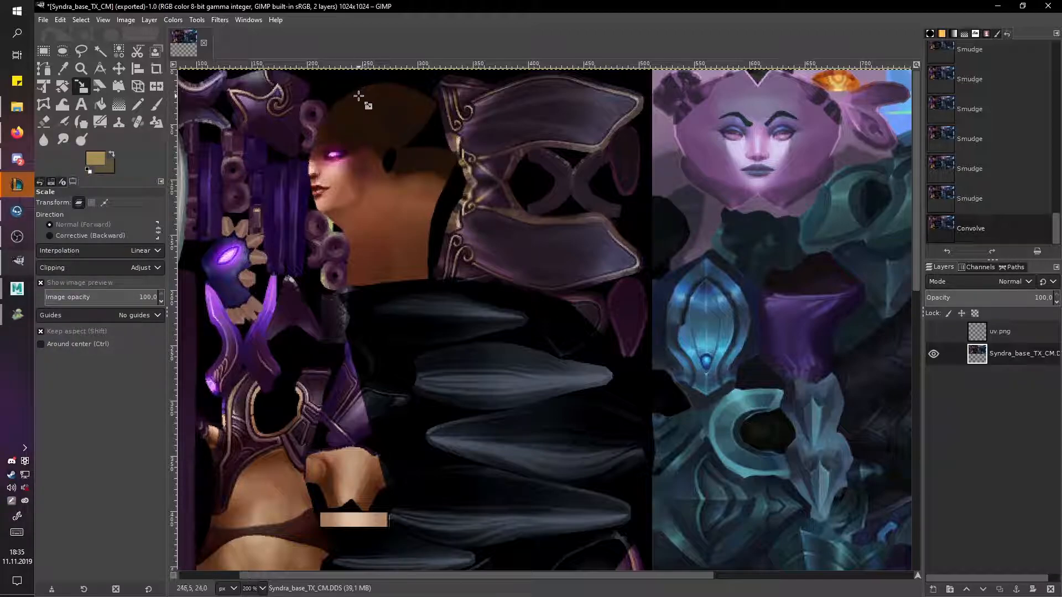
pyautogui.click(26, 241)
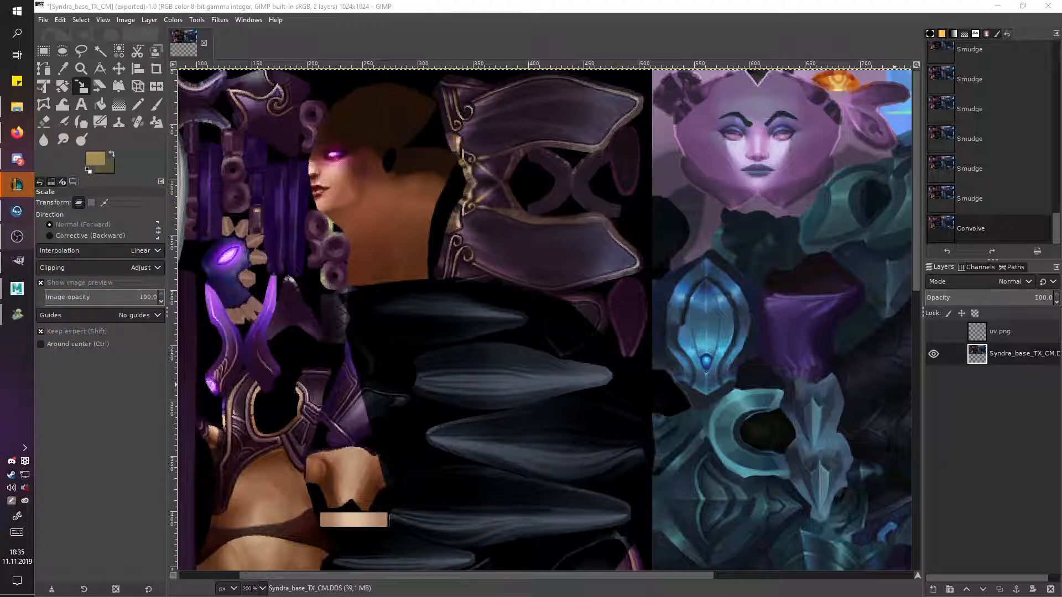